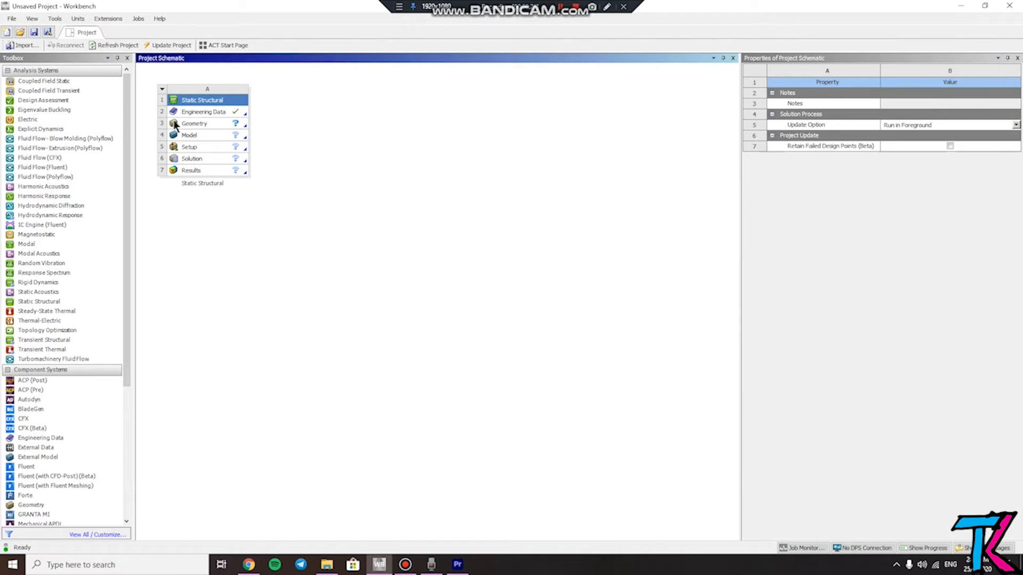
Examine the geometry creation and import options offered for the Static Structural system's Geometry cell
left_click(214, 123)
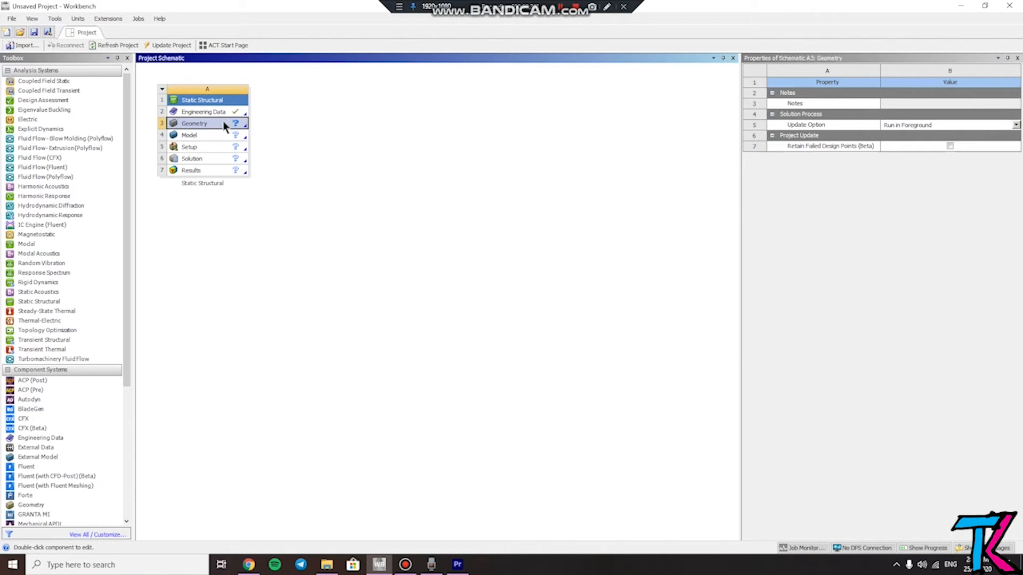
right_click(178, 121)
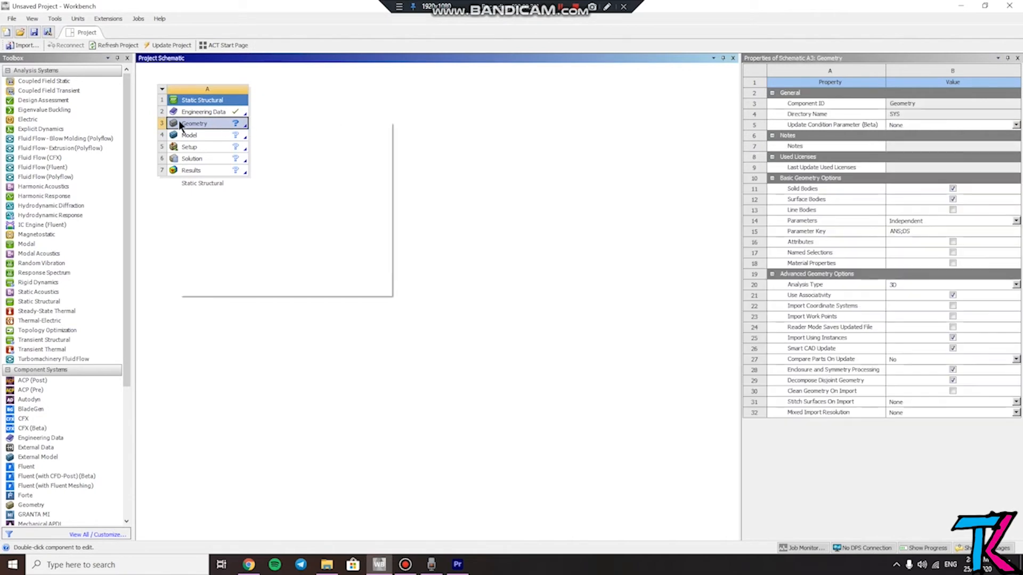
left_click(497, 123)
right_click(219, 122)
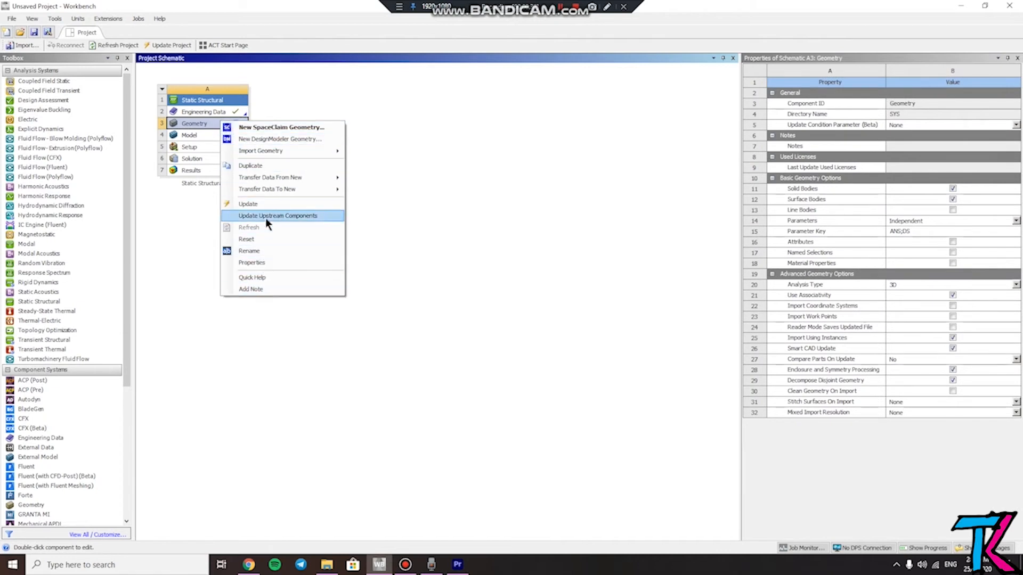
mouse_move(255, 155)
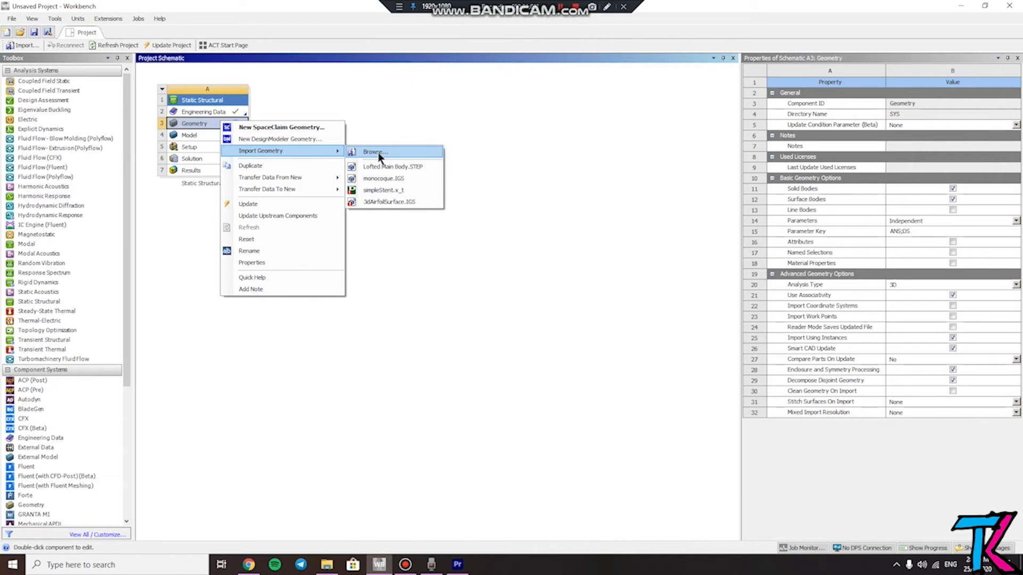
left_click(409, 110)
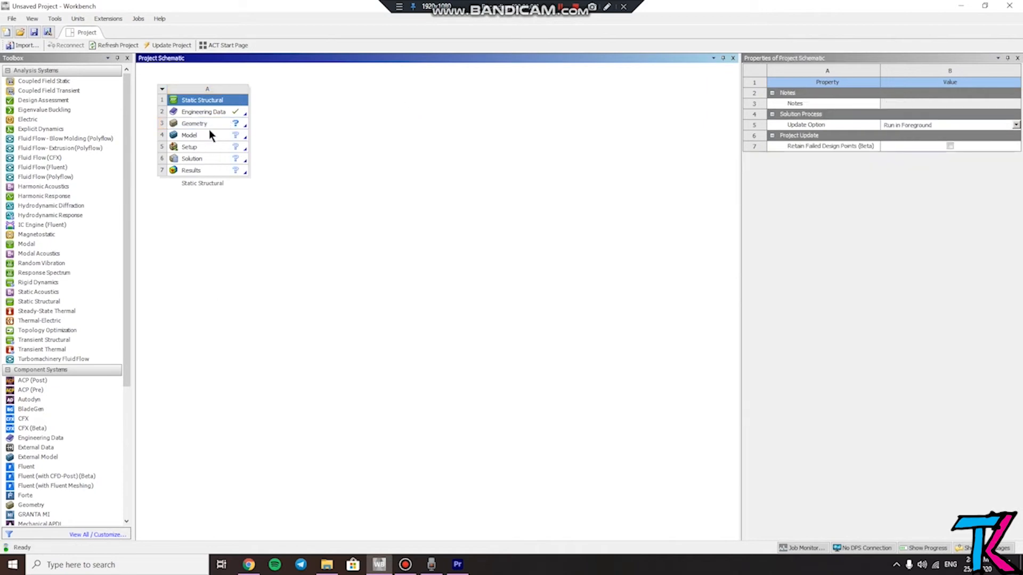
right_click(221, 123)
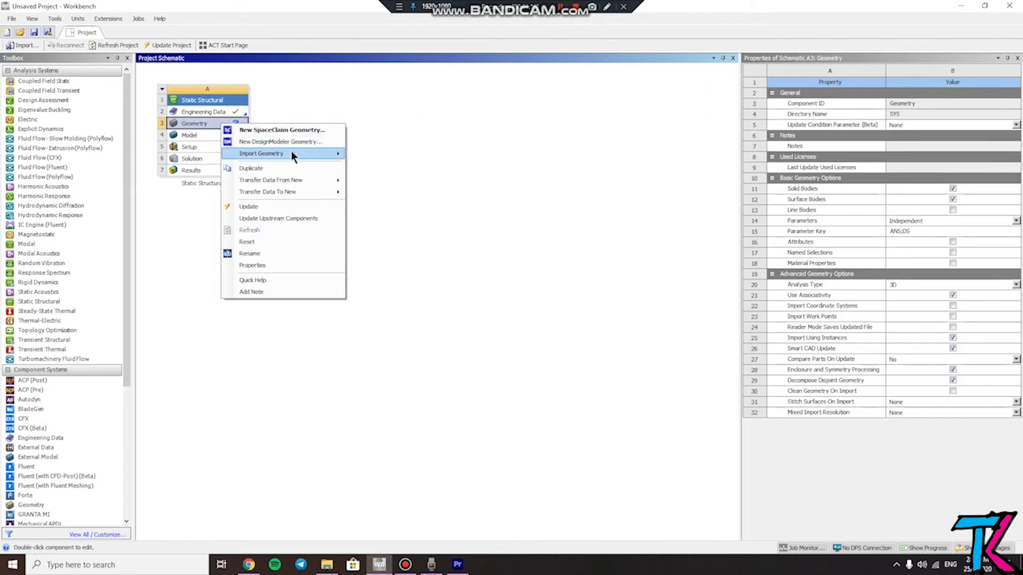
mouse_move(291, 153)
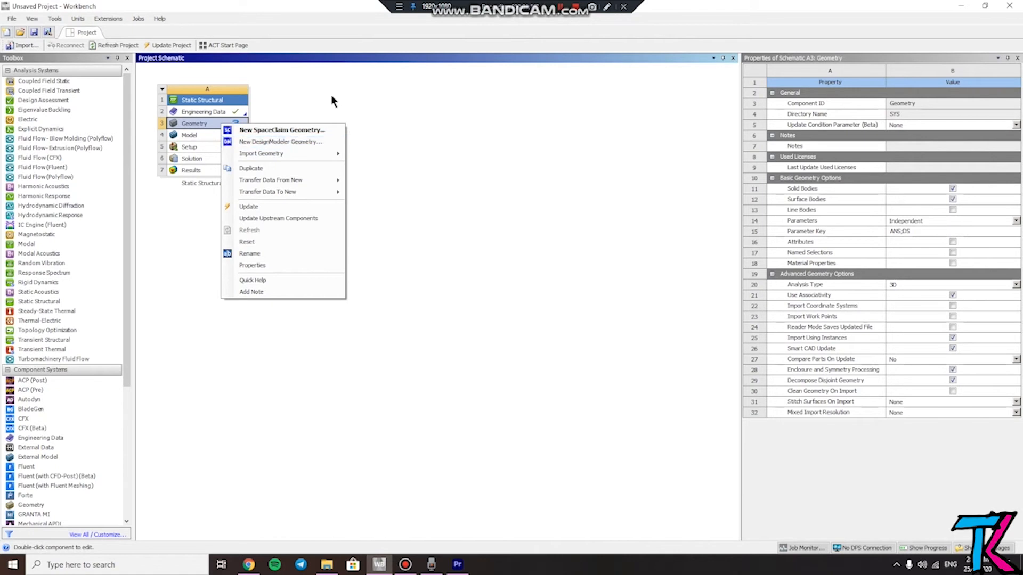
left_click(384, 101)
Create a new DesignModeler geometry for the Static Structural system
left_click(213, 125)
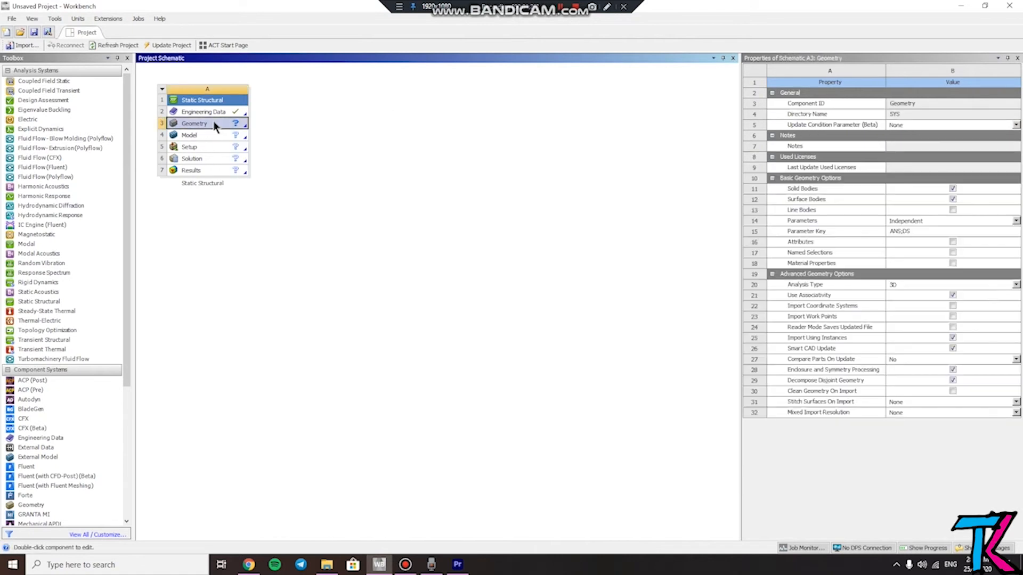
right_click(214, 125)
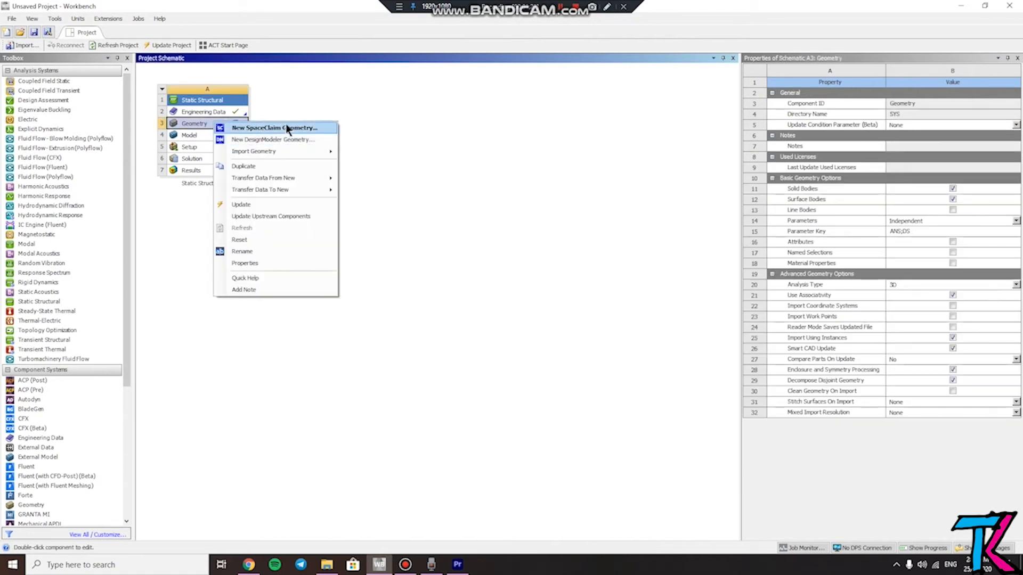
left_click(290, 141)
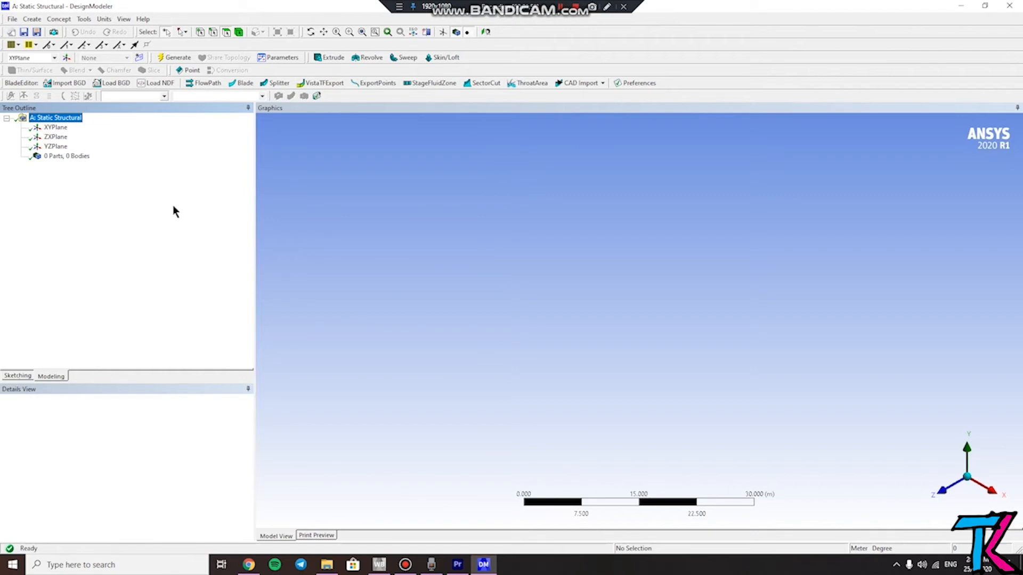
Inspect the XY and ZX planes, viewing XYPlane face-on and in isometric orientation
left_click(54, 128)
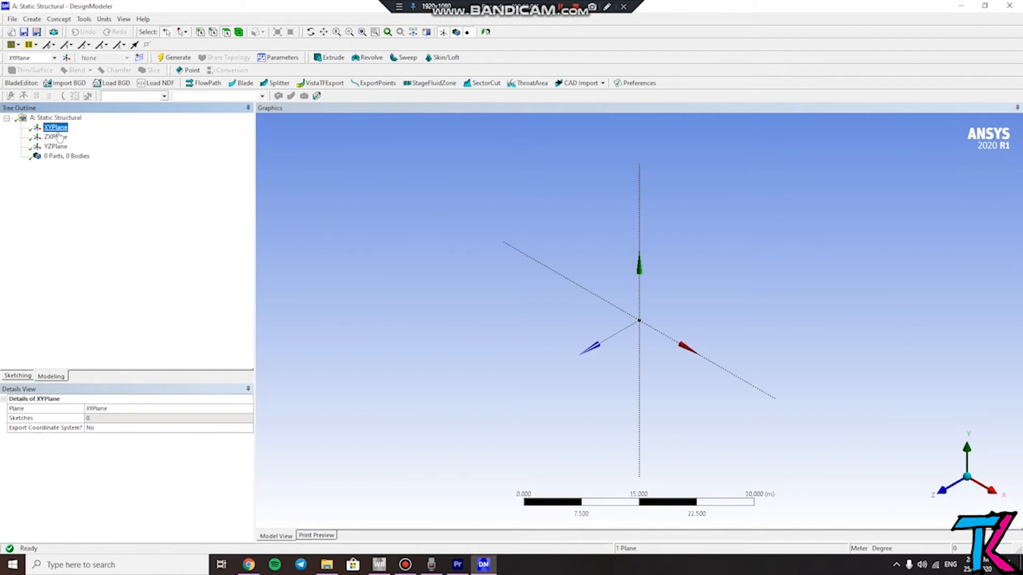
left_click(58, 137)
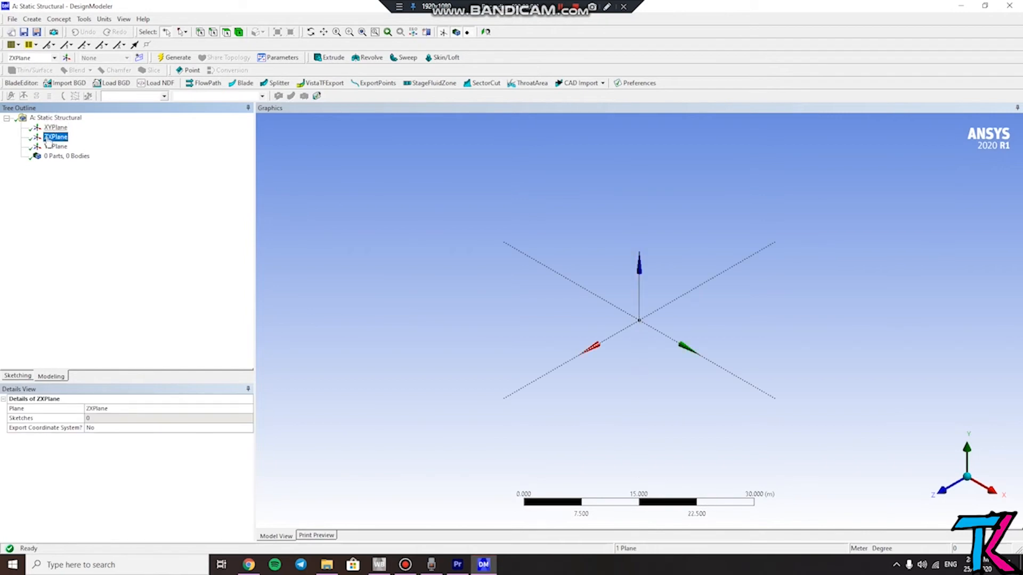
left_click(53, 128)
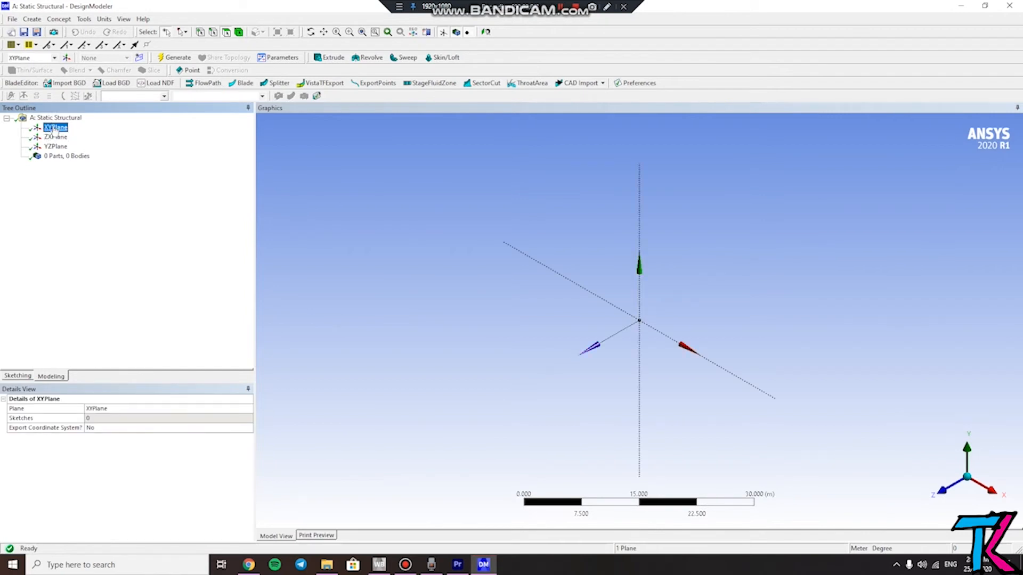
right_click(56, 131)
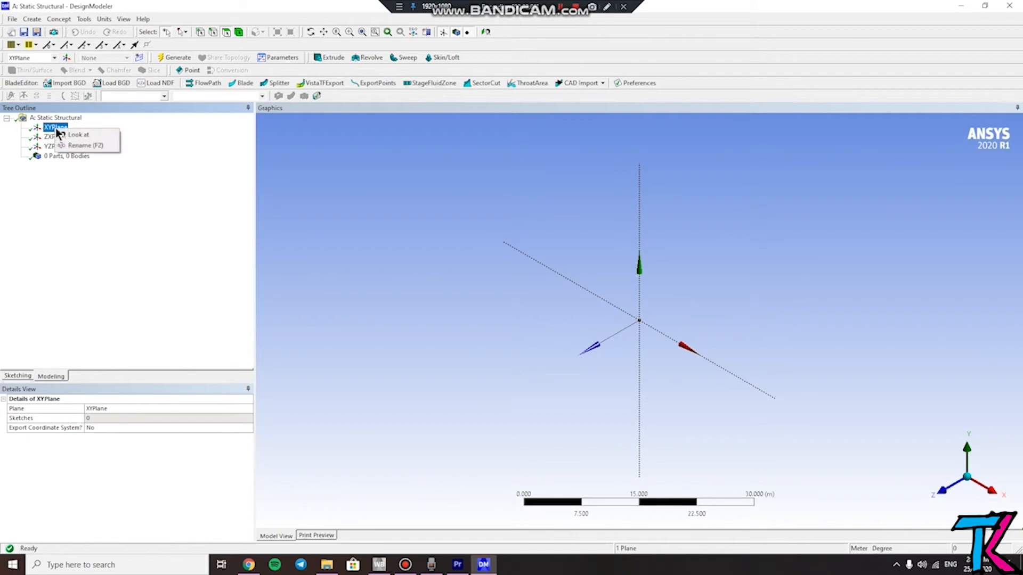
left_click(78, 135)
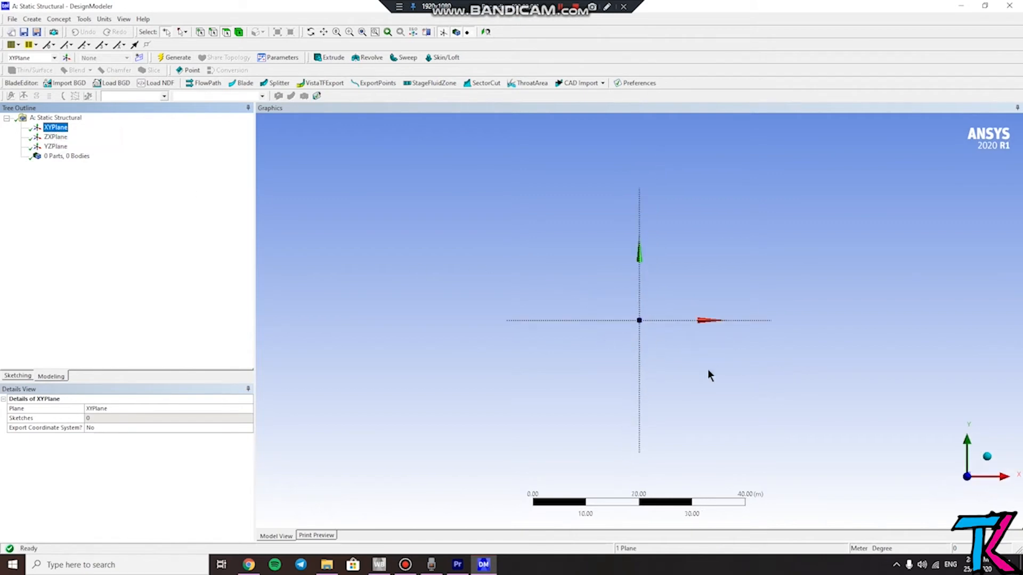
left_click(987, 466)
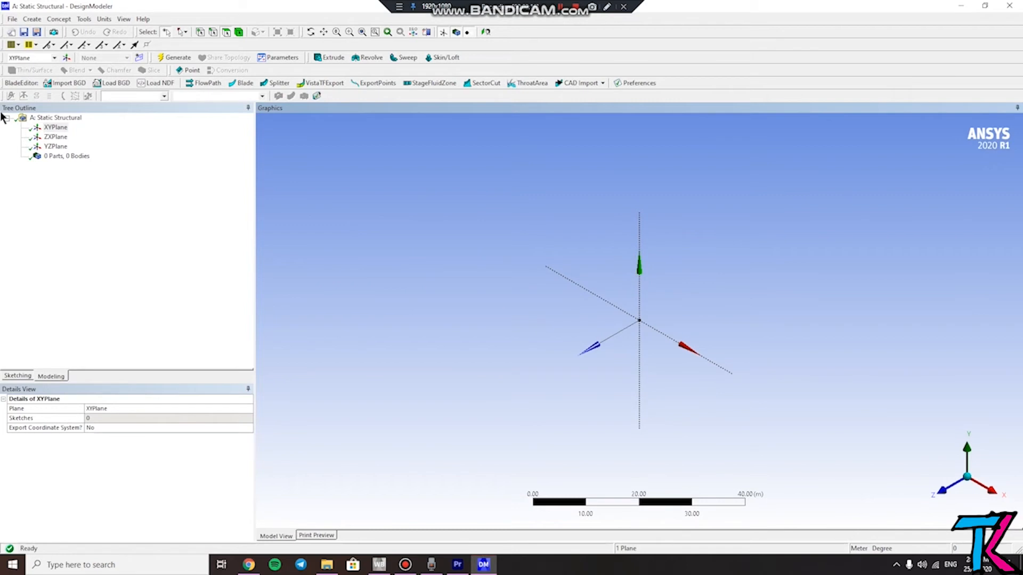
right_click(56, 137)
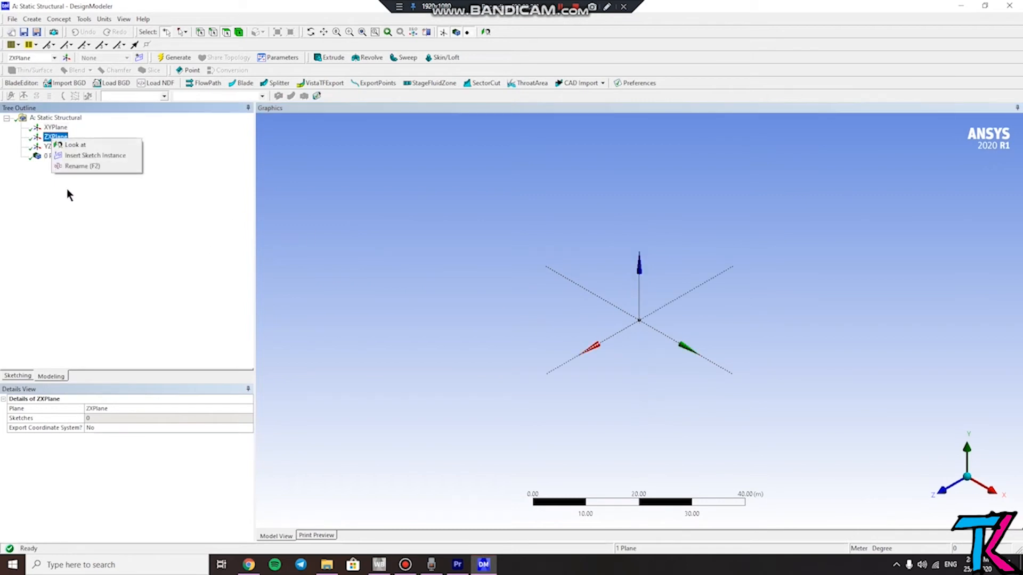
left_click(77, 209)
Orient the view face-on to XYPlane and switch to sketching on it
left_click(54, 129)
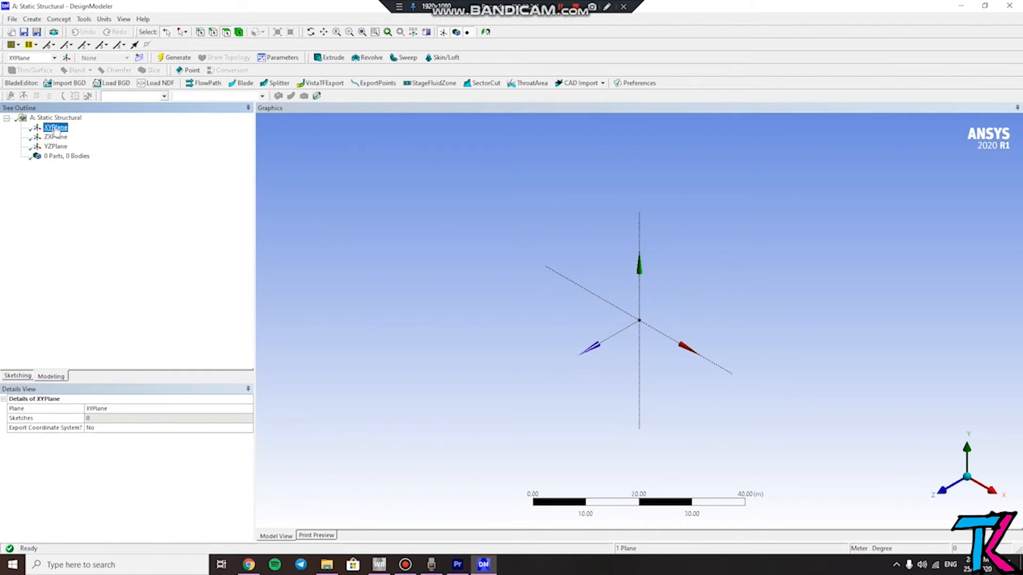
right_click(56, 129)
left_click(81, 134)
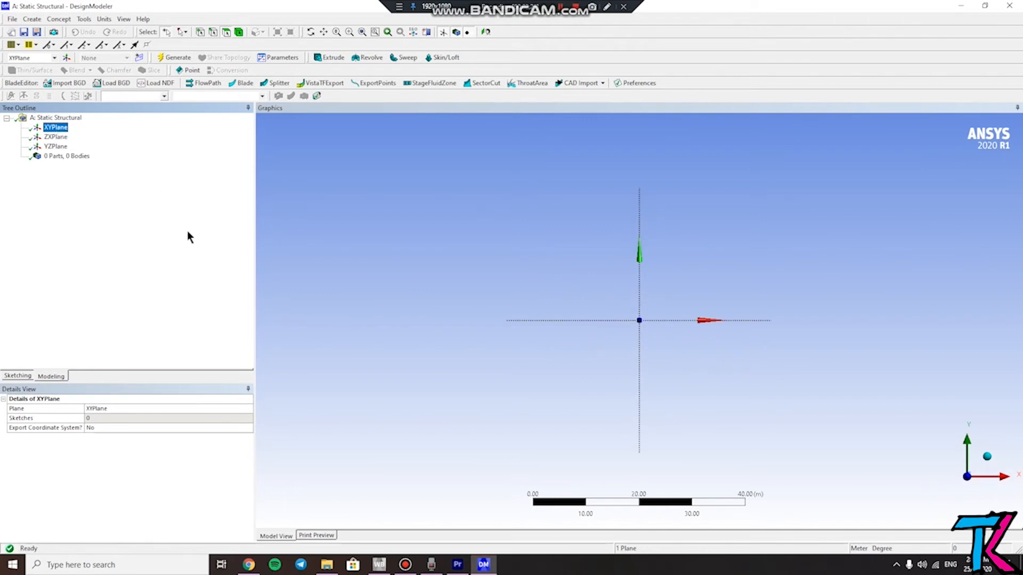
left_click(58, 375)
left_click(20, 375)
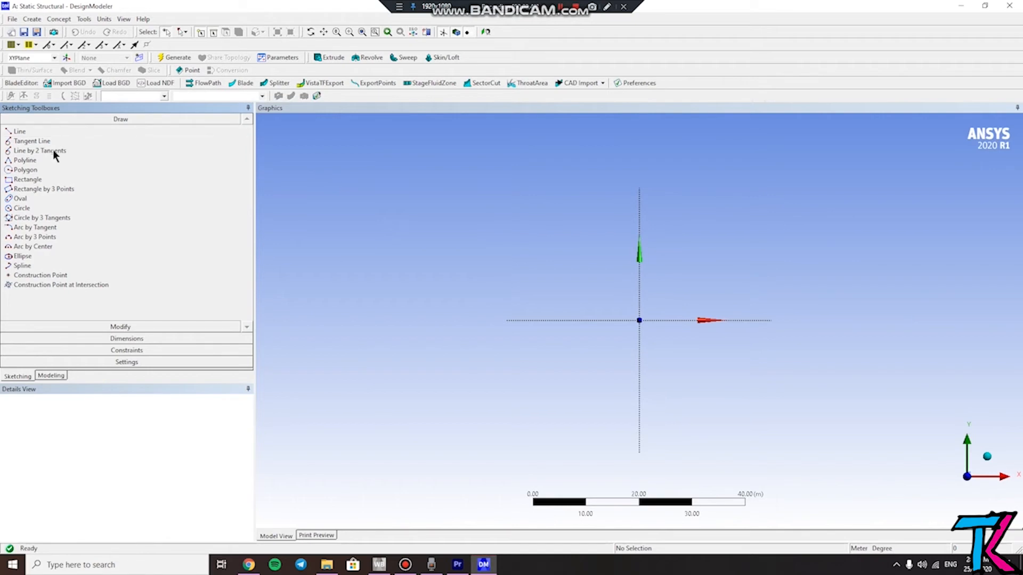
left_click(129, 325)
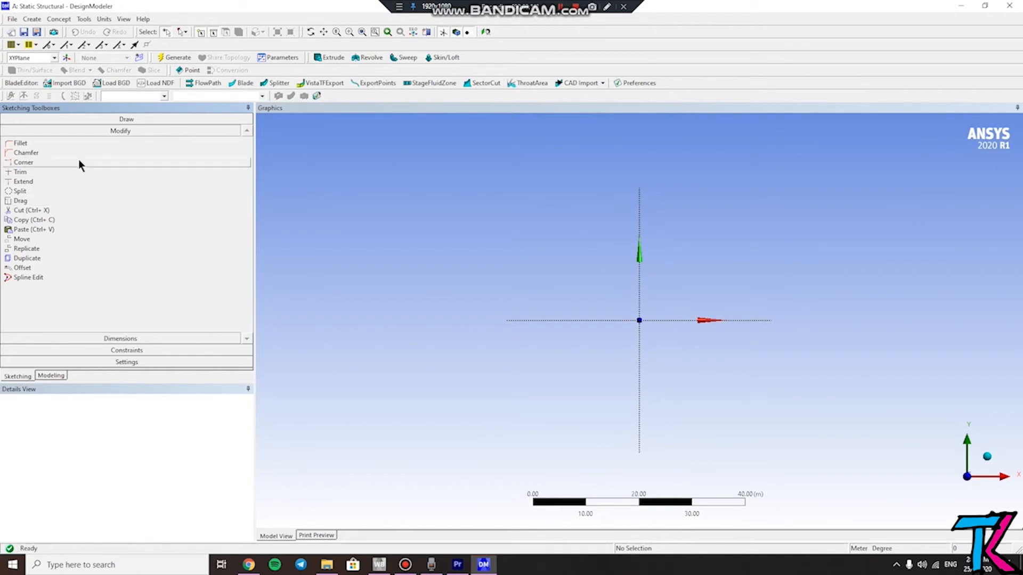
left_click(35, 174)
left_click(153, 338)
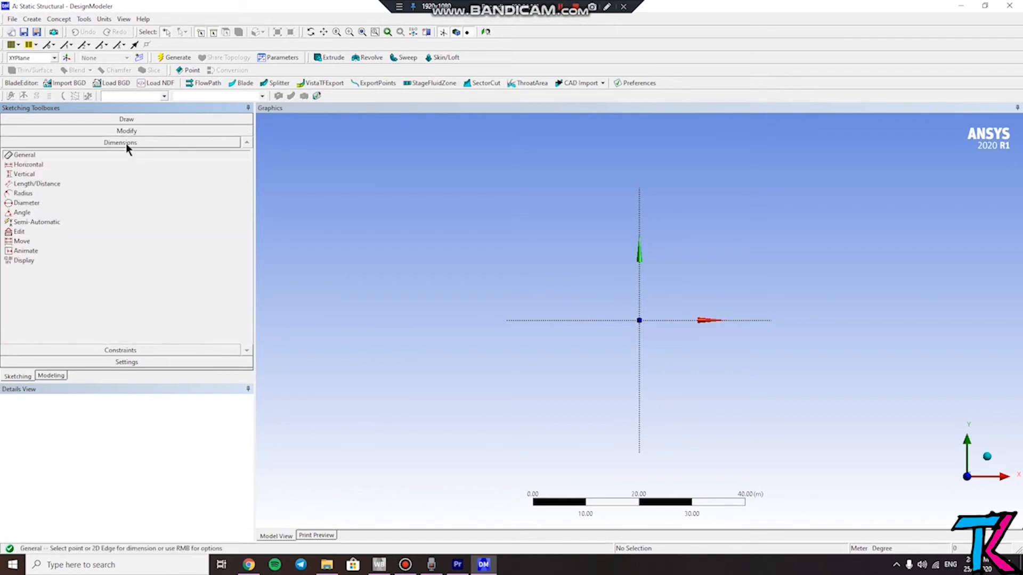
Sketch a rectangle about 25.4 m wide on XYPlane, from the origin into the positive X and Y quadrant
left_click(145, 120)
left_click(22, 179)
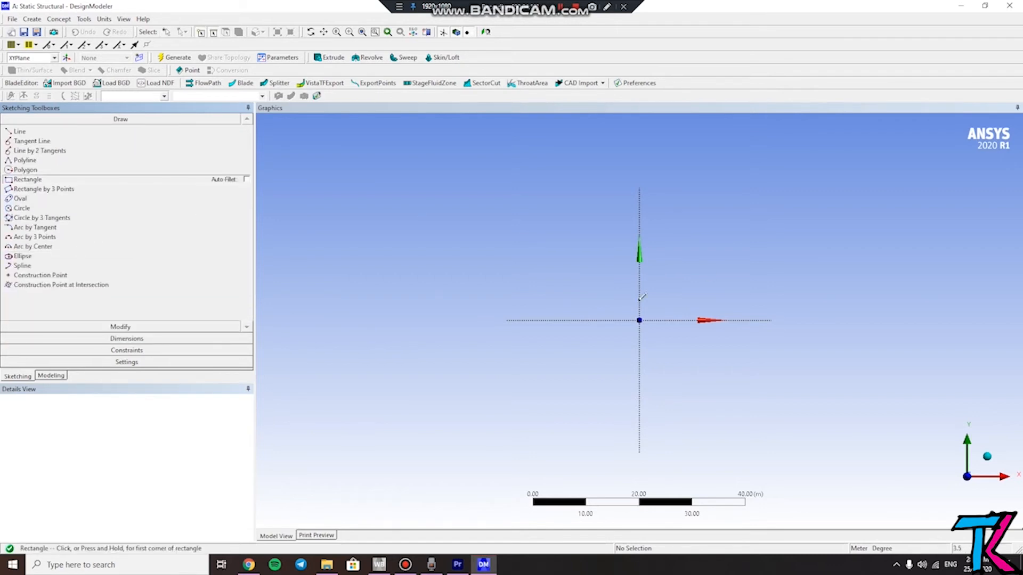
left_click(639, 320)
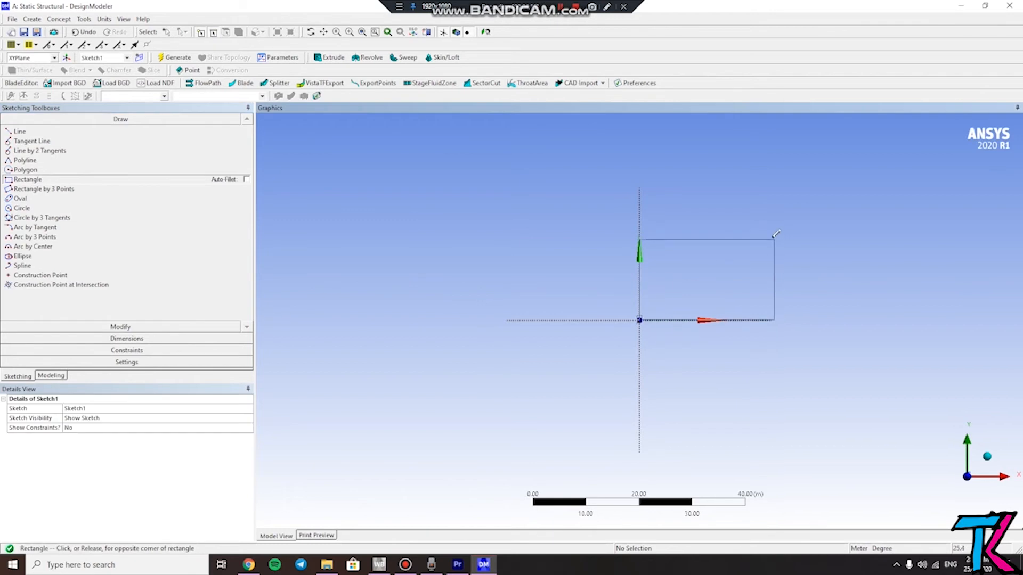
left_click(774, 239)
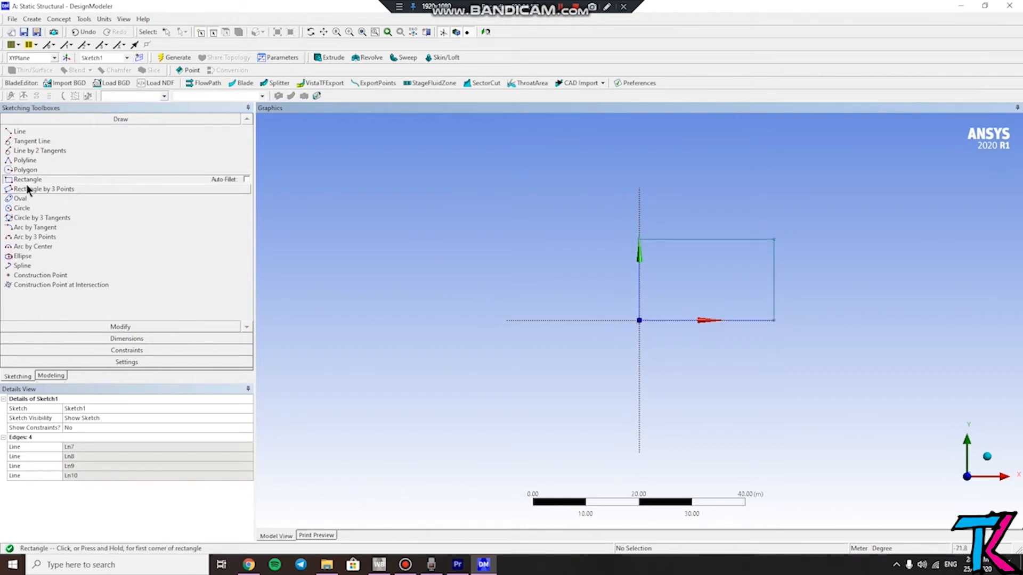
Add a general dimension for the rectangle's width, placed above its upper edge
left_click(131, 338)
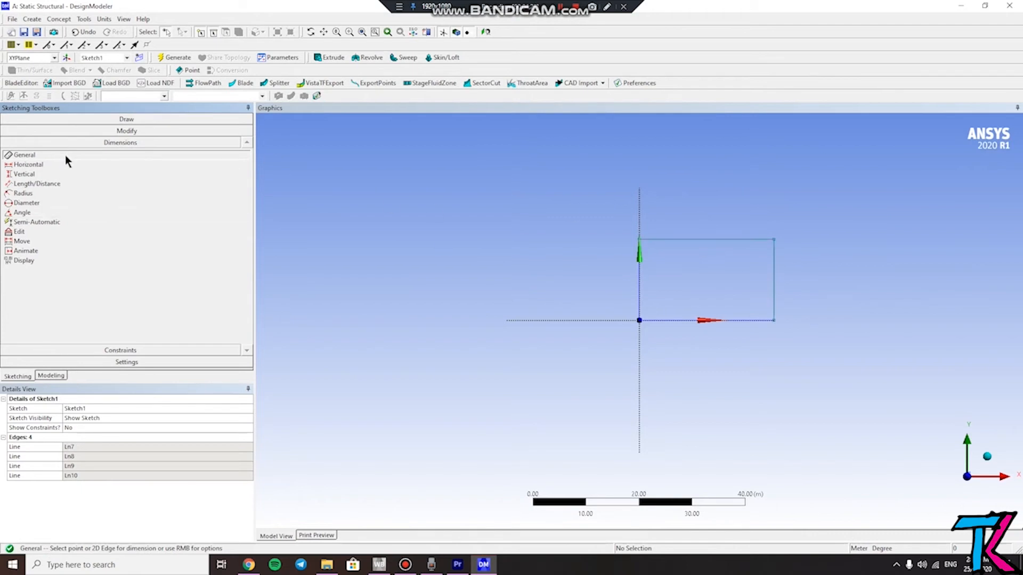
left_click(698, 240)
left_click(697, 209)
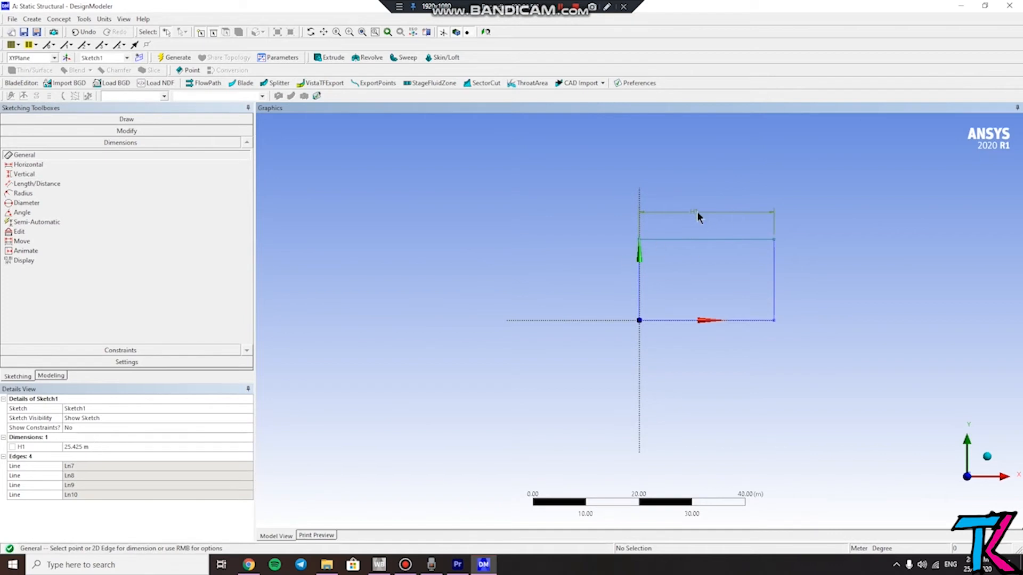
left_click(87, 446)
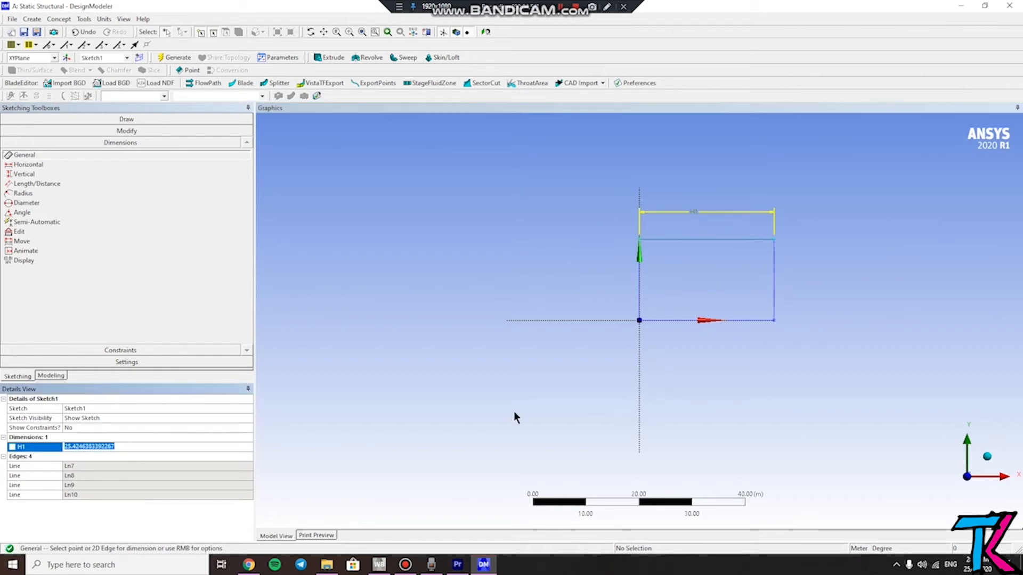
left_click(666, 219)
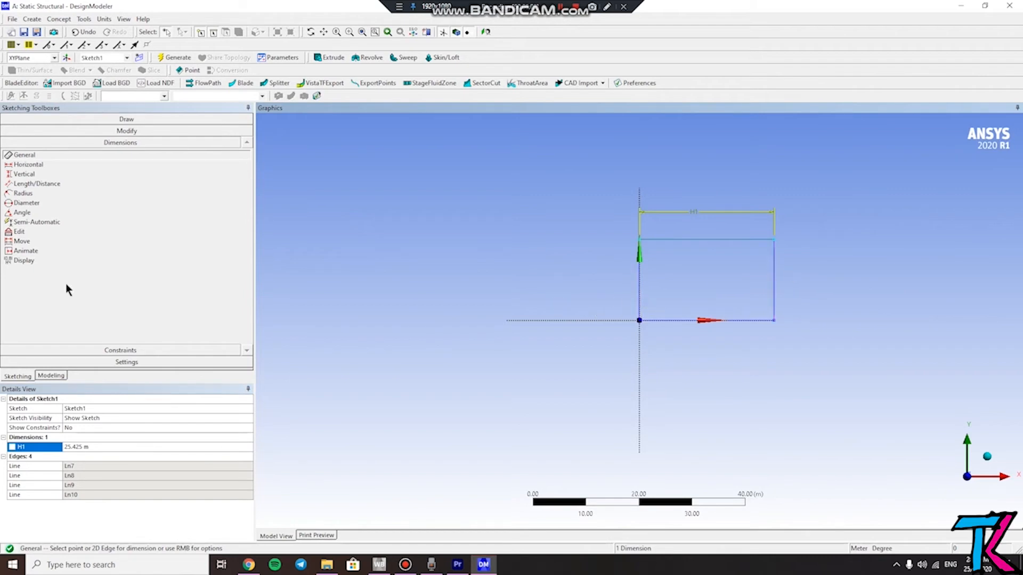
Draw a slanted line about 24.3 m long from the origin toward negative X and positive Y, and dimension its length
left_click(75, 118)
left_click(19, 131)
left_click(640, 320)
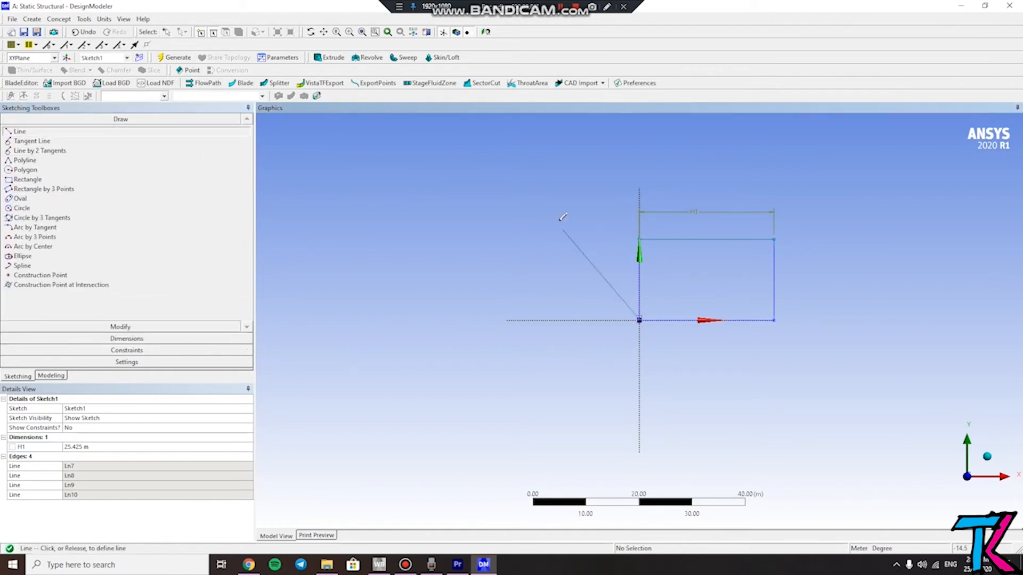
left_click(557, 220)
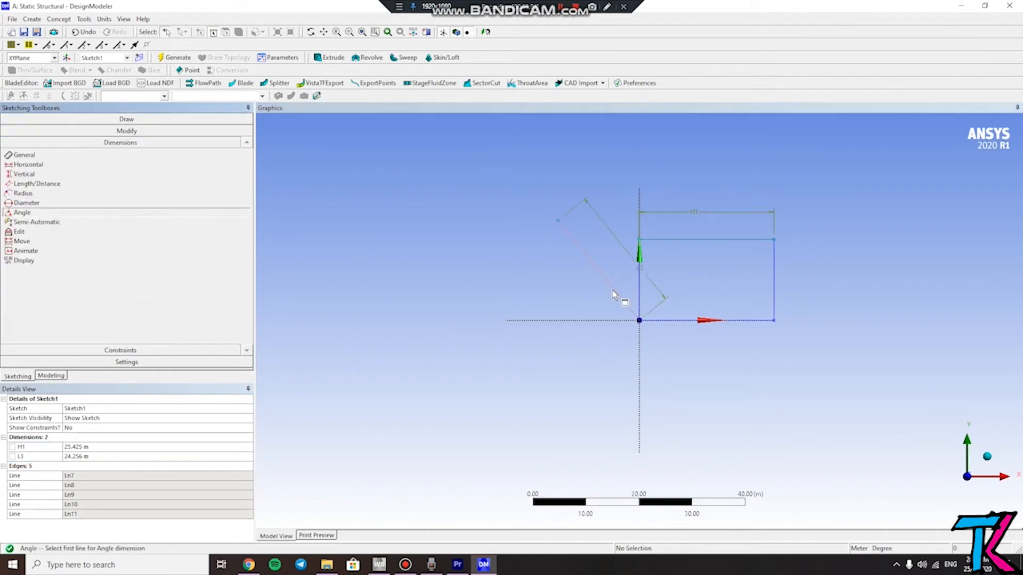
Add an angle dimension between the slanted line and the vertical line through the origin, and set it to 120°
left_click(612, 291)
left_click(638, 286)
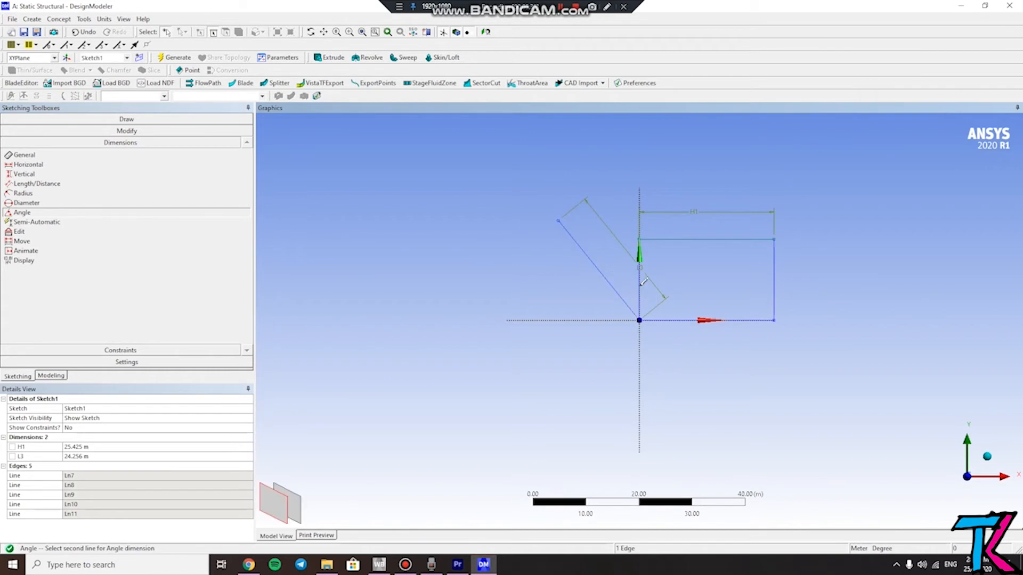
left_click(601, 248)
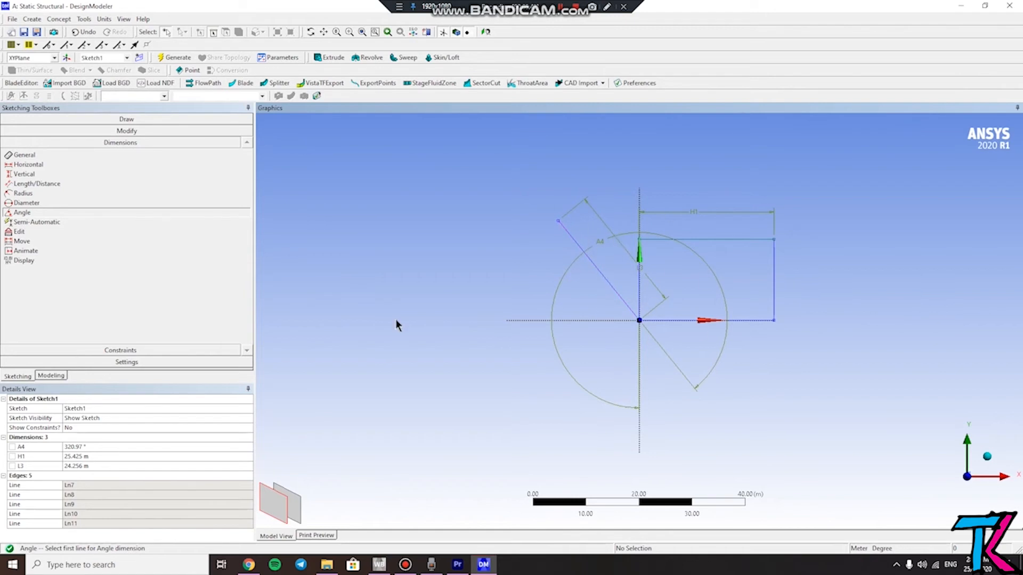
left_click(78, 446)
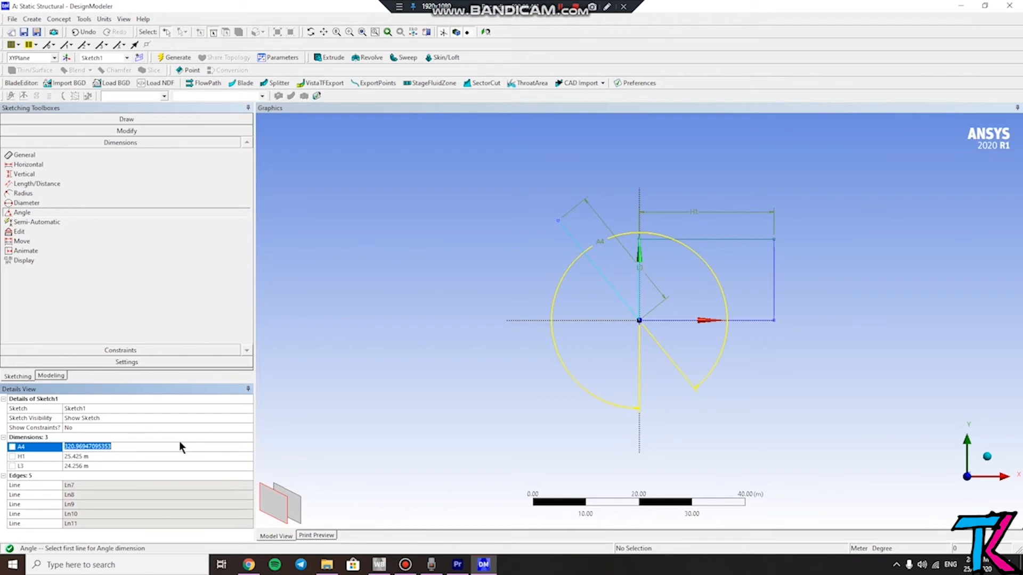
type("120")
key("Return")
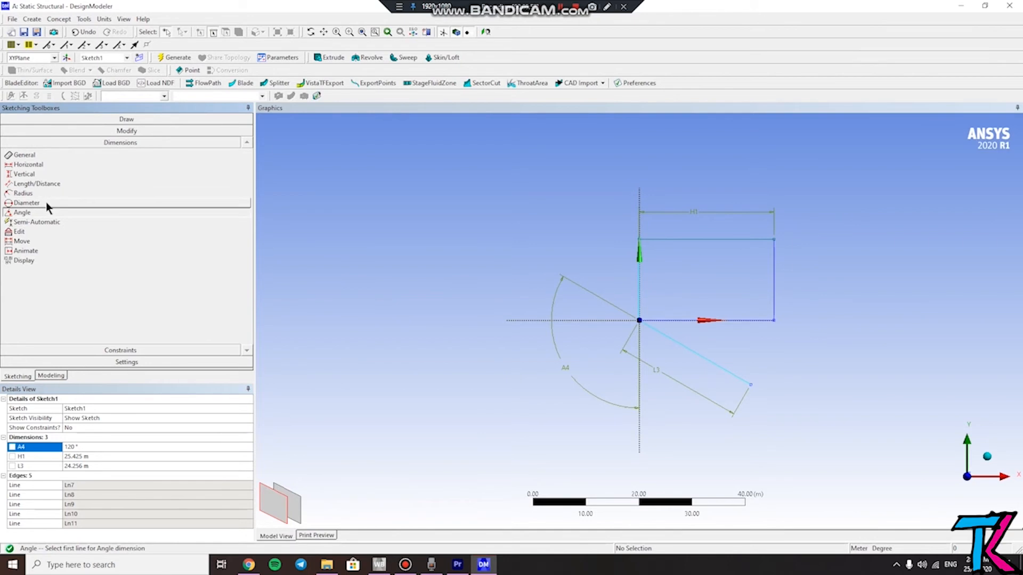
left_click(40, 152)
left_click(39, 153)
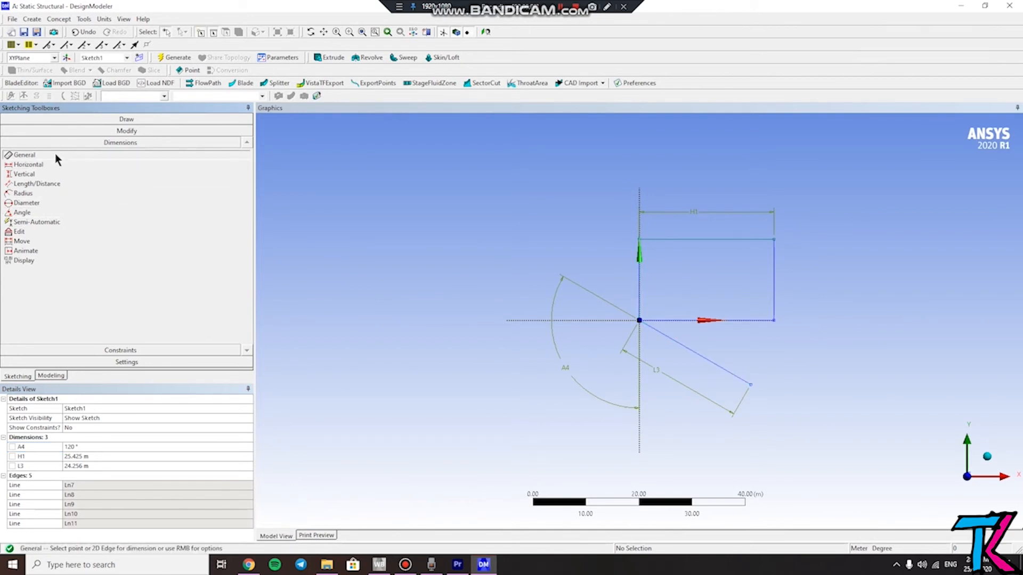
left_click(53, 211)
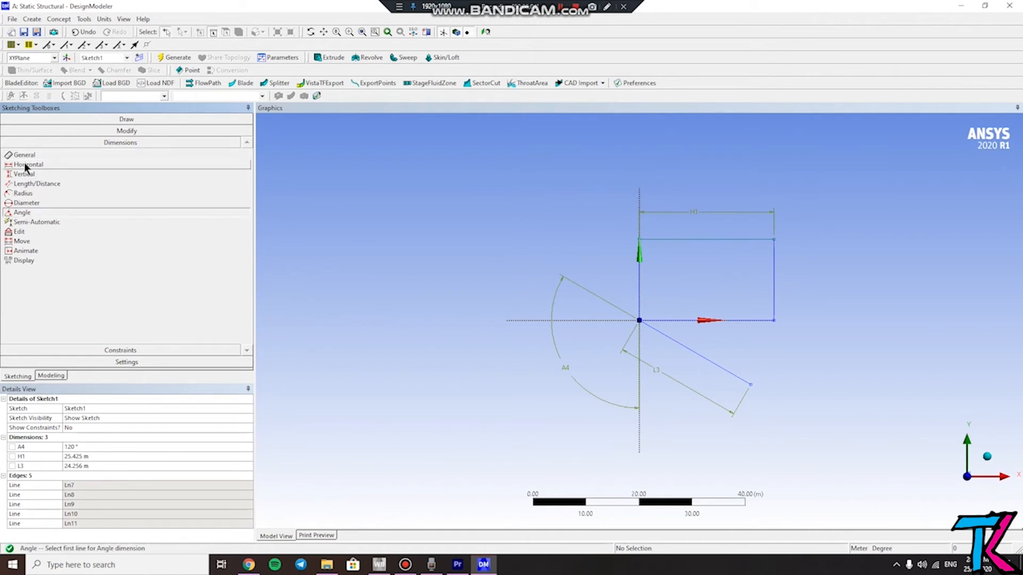
left_click(120, 350)
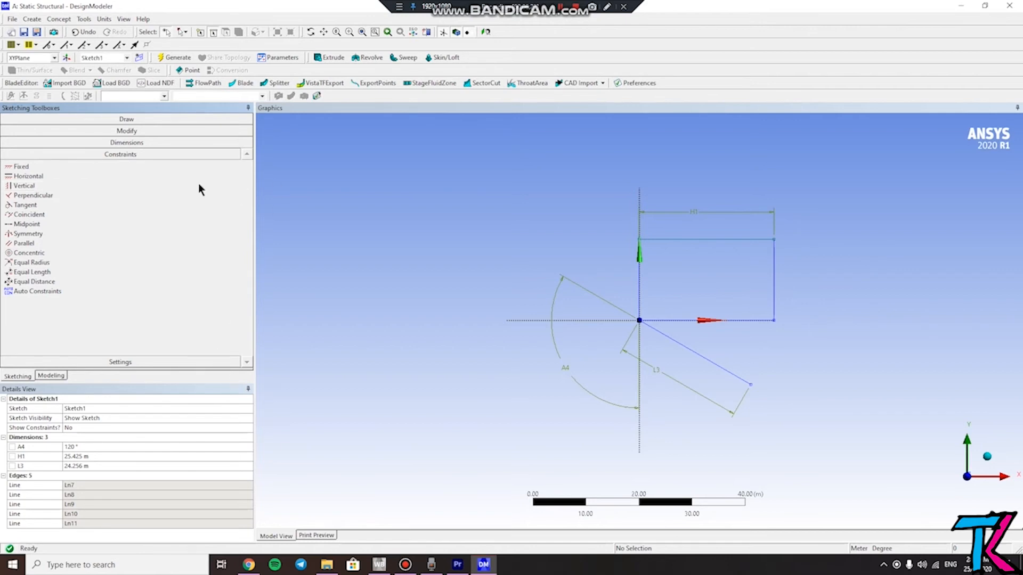
left_click(138, 360)
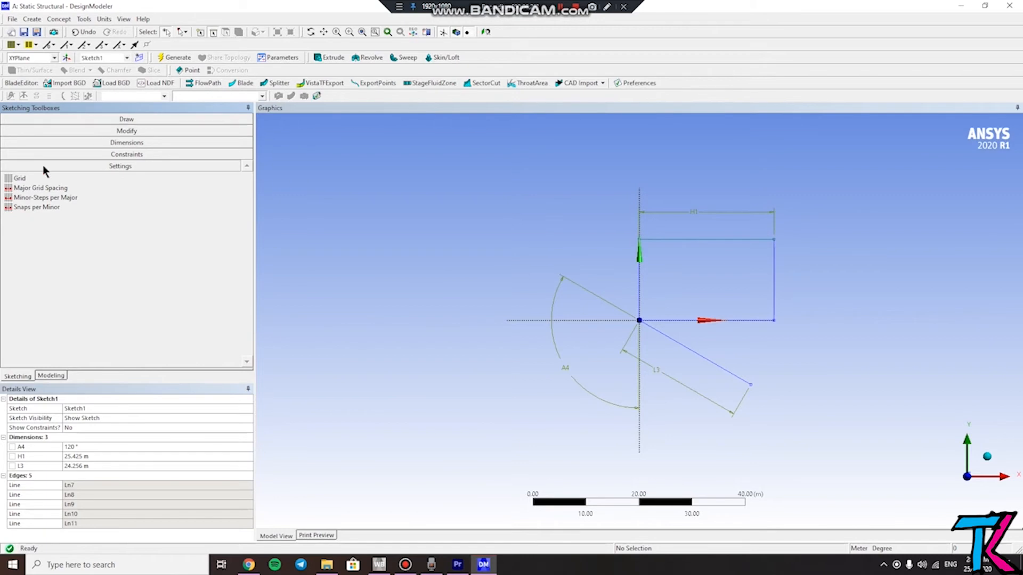
Draw a line from the free end of the slanted line to the rectangle's corner on the positive X axis
left_click(114, 117)
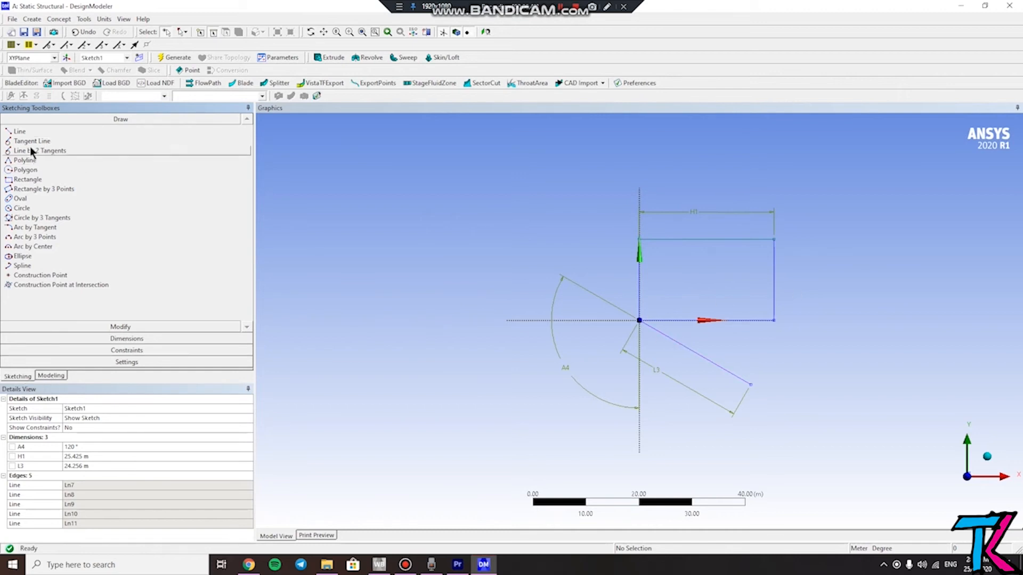
left_click(20, 132)
left_click(750, 382)
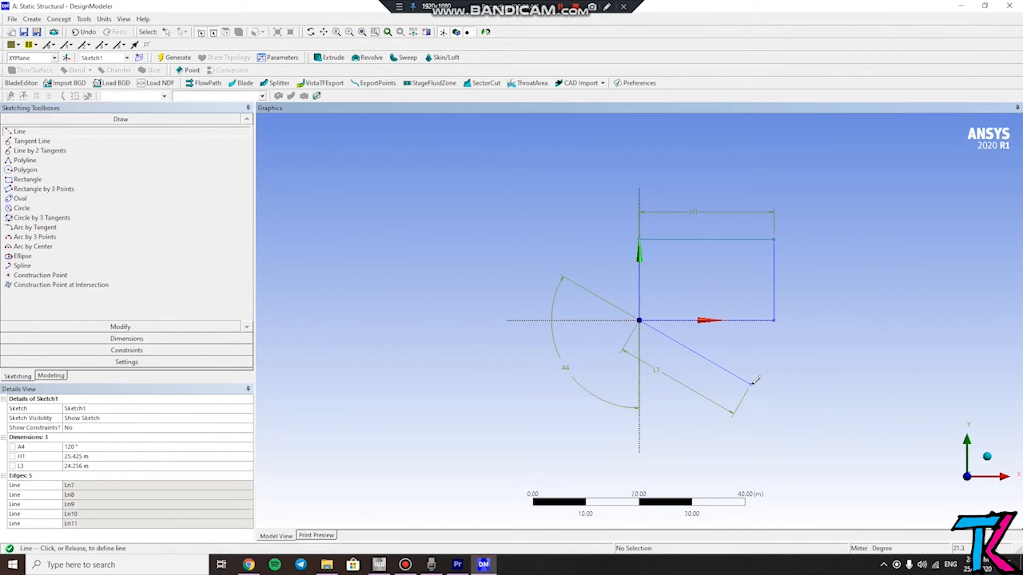
left_click(775, 319)
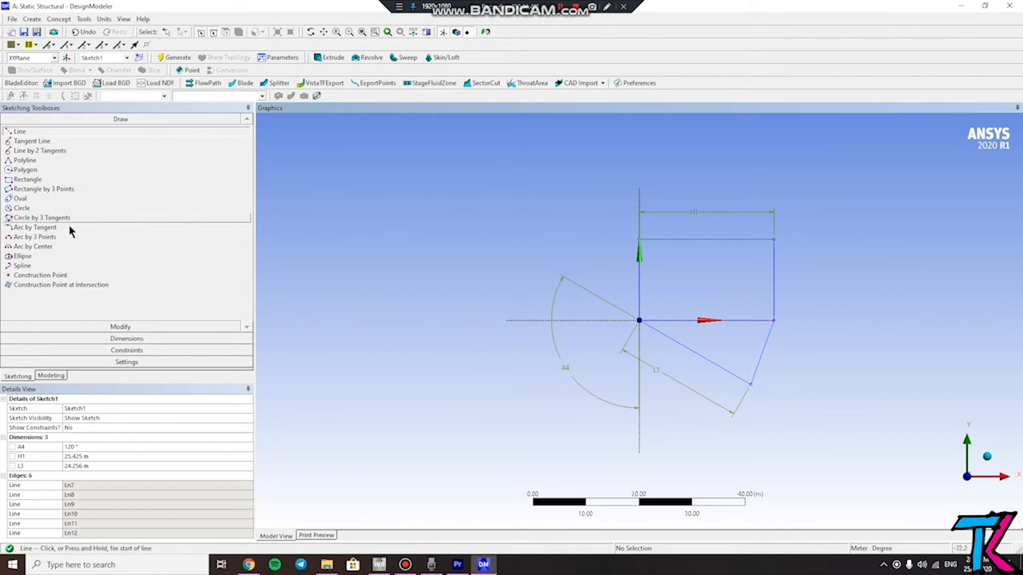
Trim away the rectangle's edge along the X axis so the sketch forms one closed outline
left_click(98, 325)
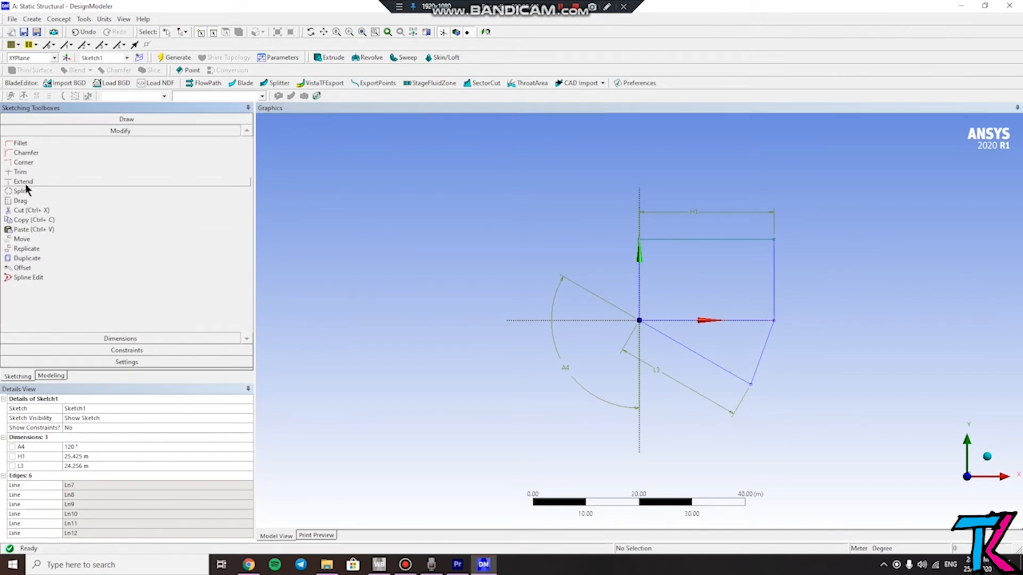
left_click(21, 172)
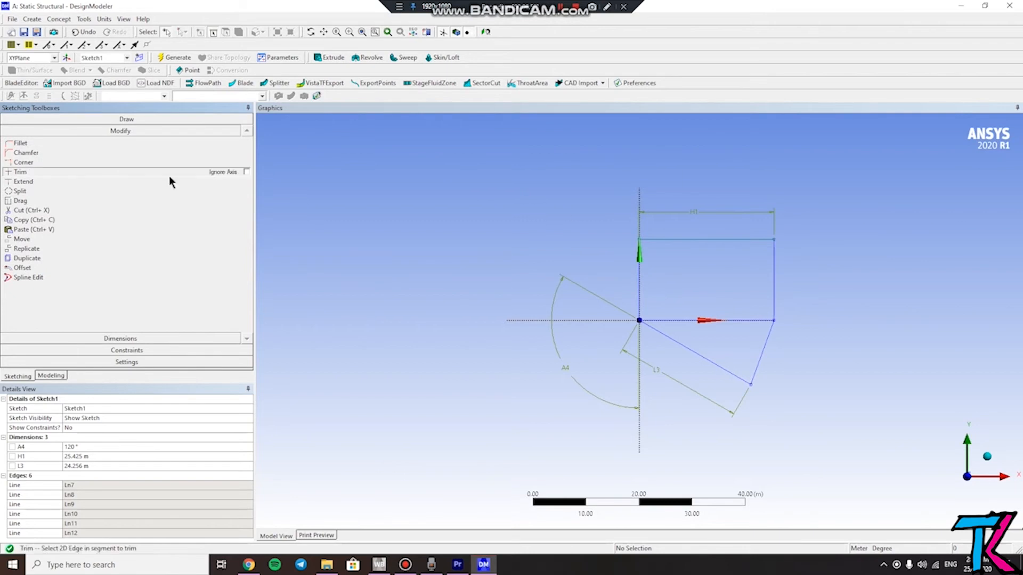
left_click(735, 318)
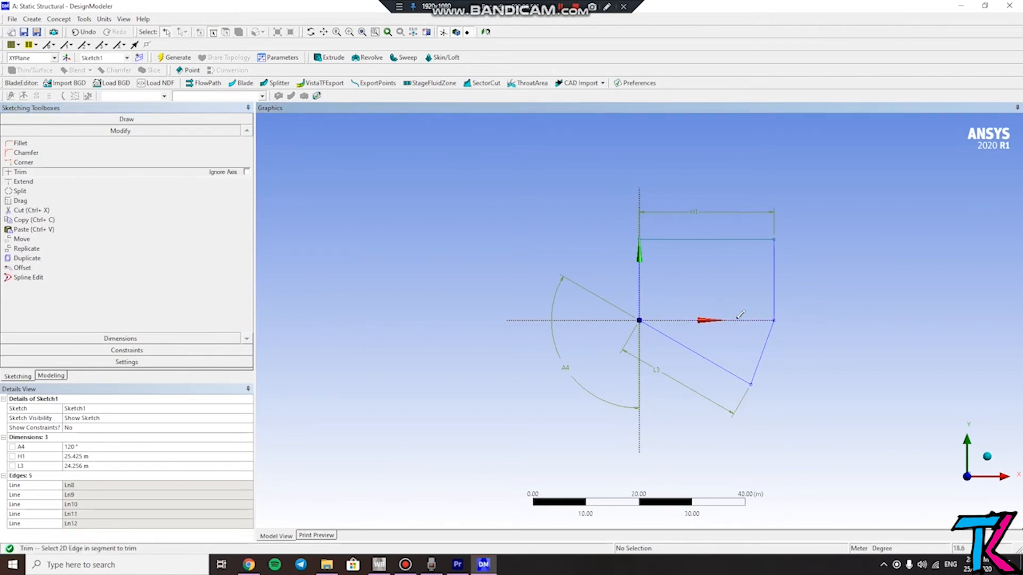
Switch from sketching to modeling and examine Sketch1 under XYPlane
left_click(59, 375)
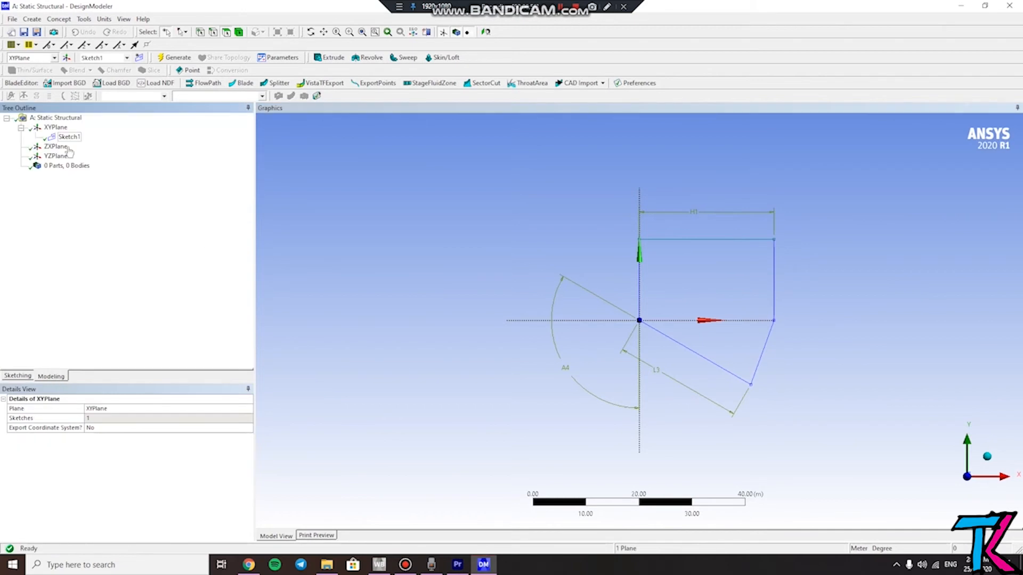
double_click(21, 129)
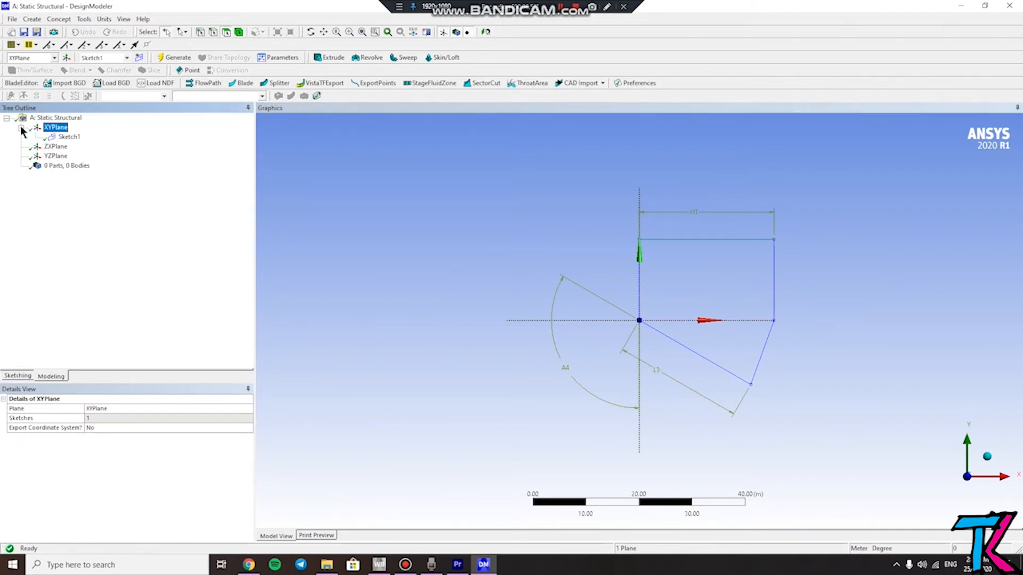
left_click(66, 139)
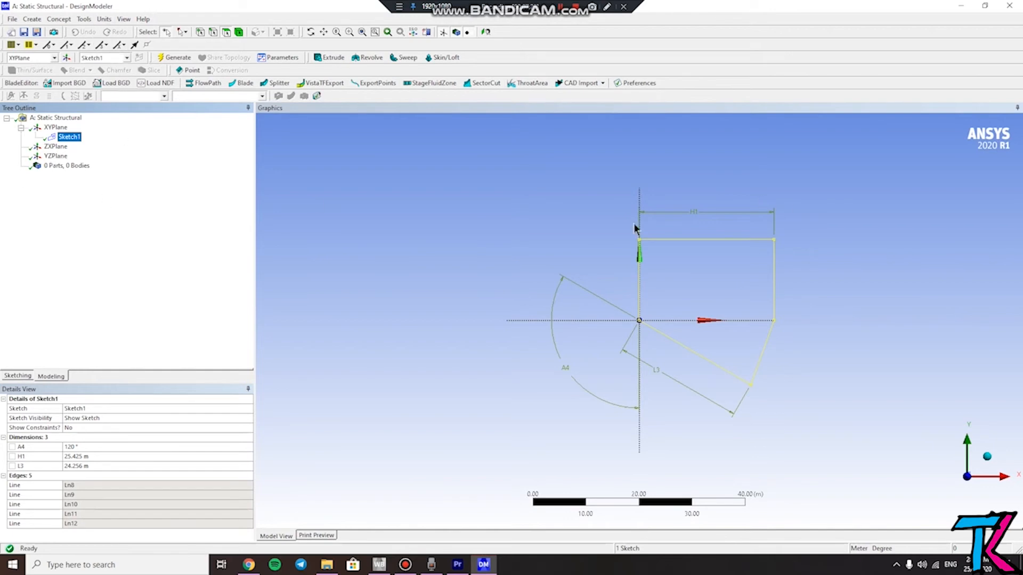
left_click(627, 246)
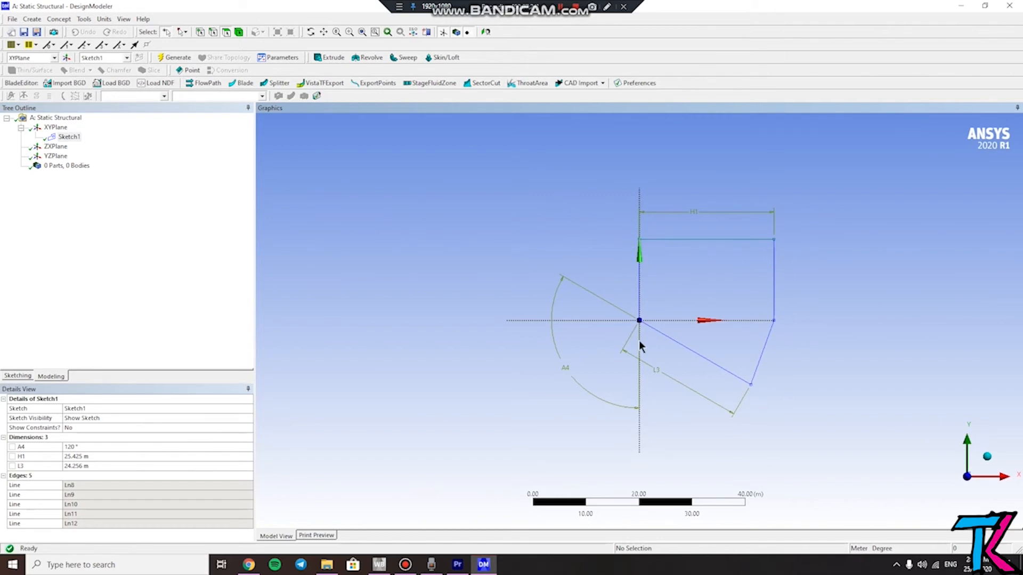
Create a surface from Sketch1 with Surfaces From Sketches, applying the sketch as base object, and generate it
left_click(68, 136)
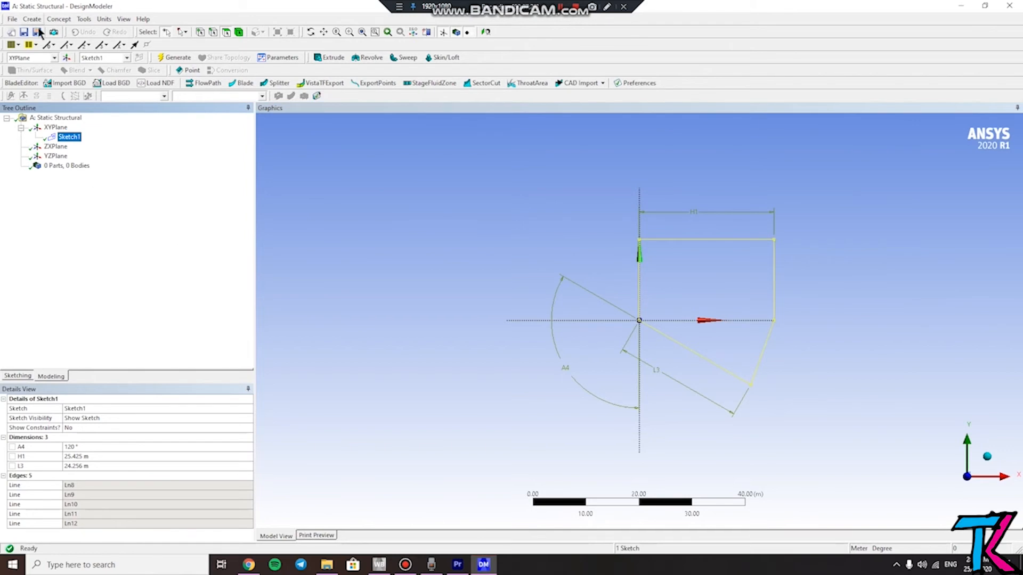
left_click(59, 19)
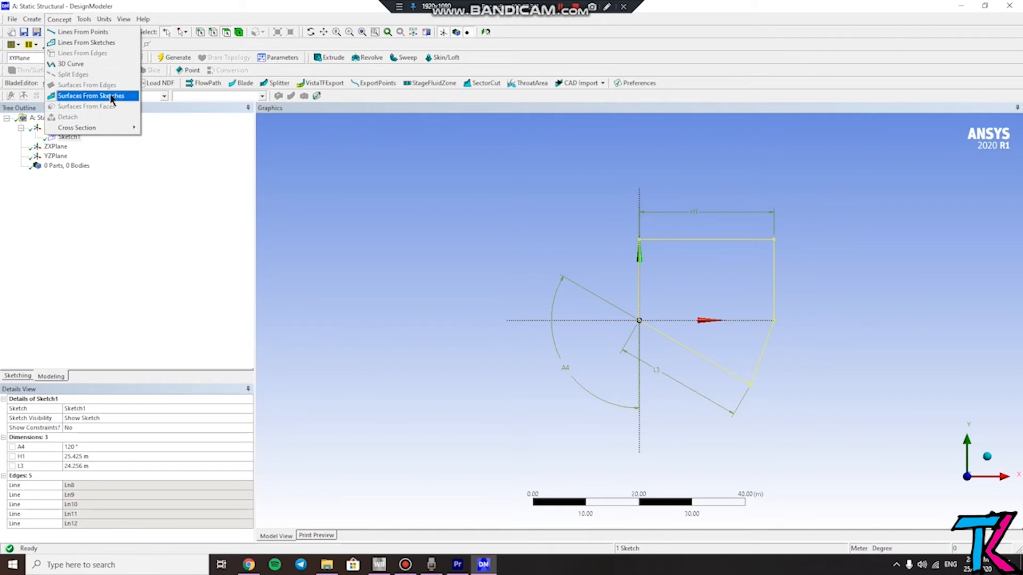
left_click(55, 174)
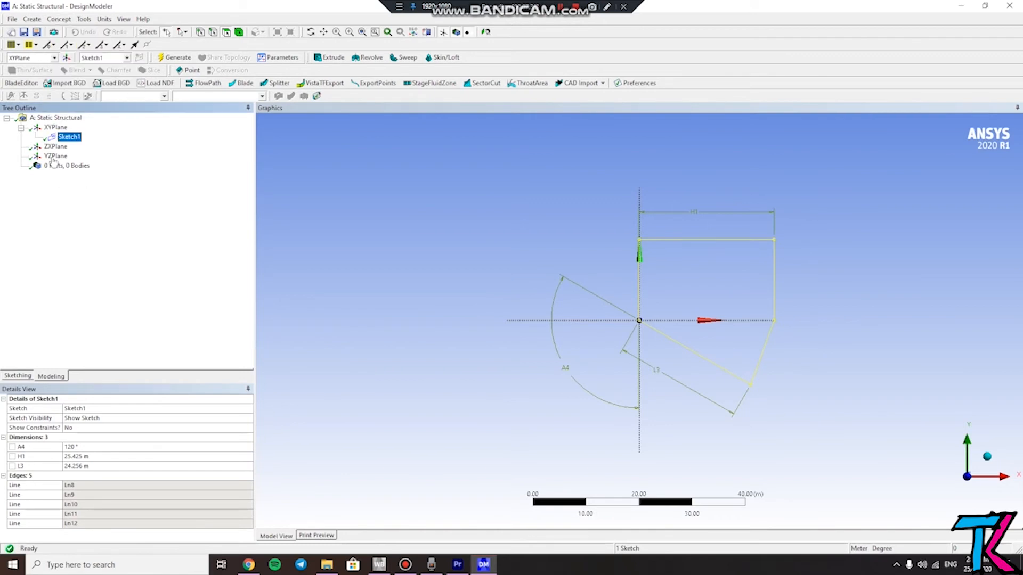
left_click(73, 138)
left_click(57, 20)
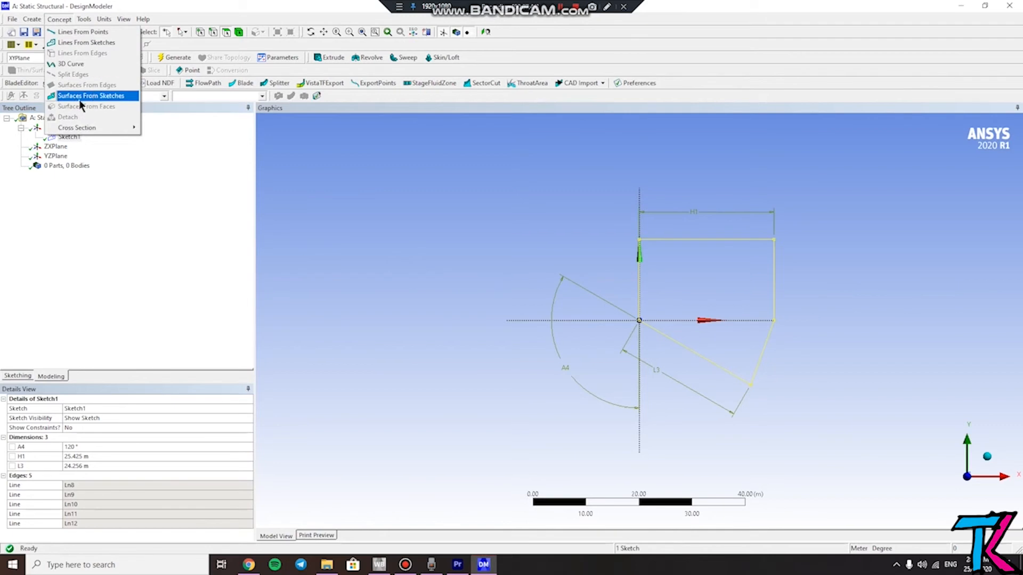
left_click(115, 96)
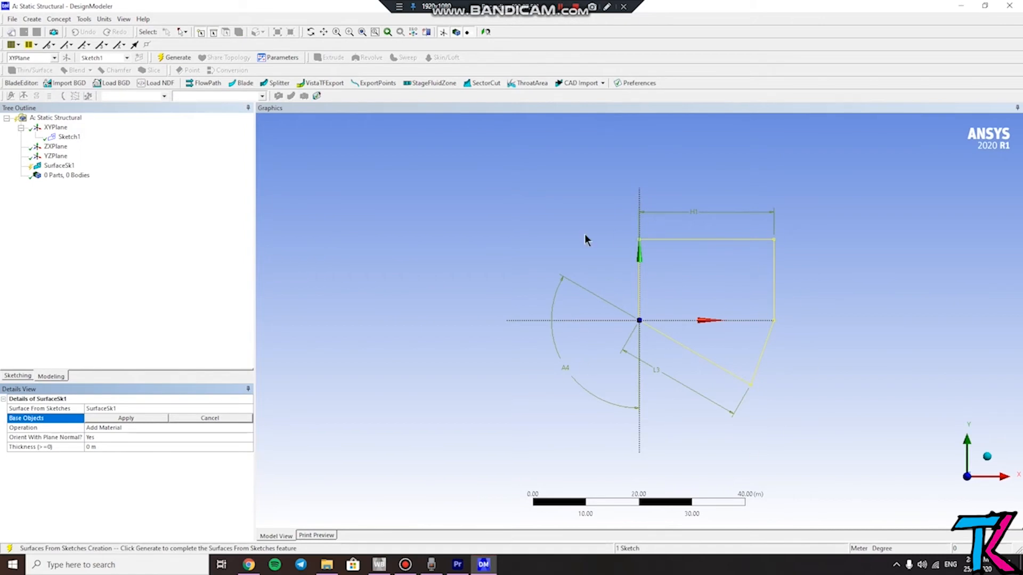
left_click(132, 418)
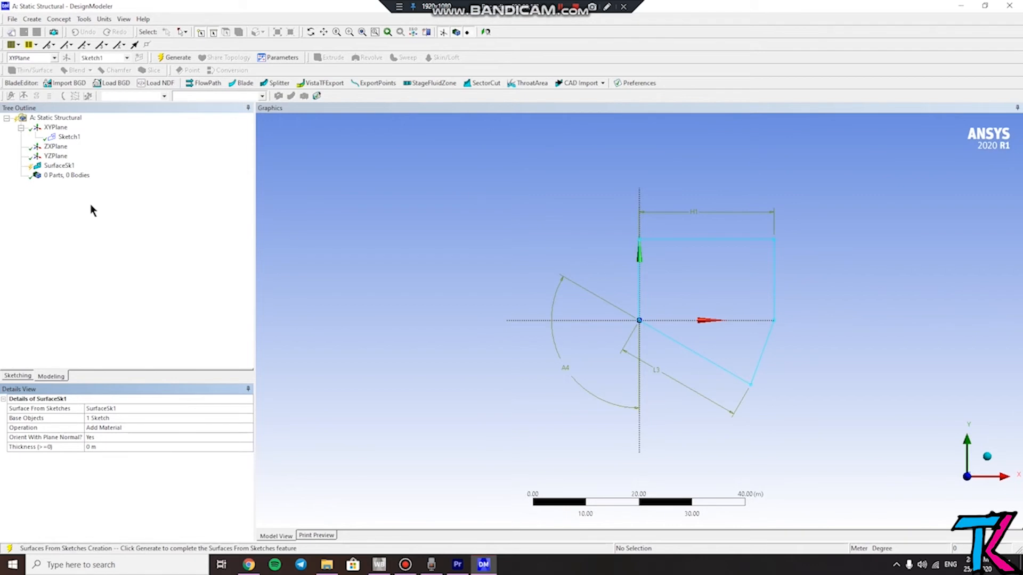
left_click(87, 184)
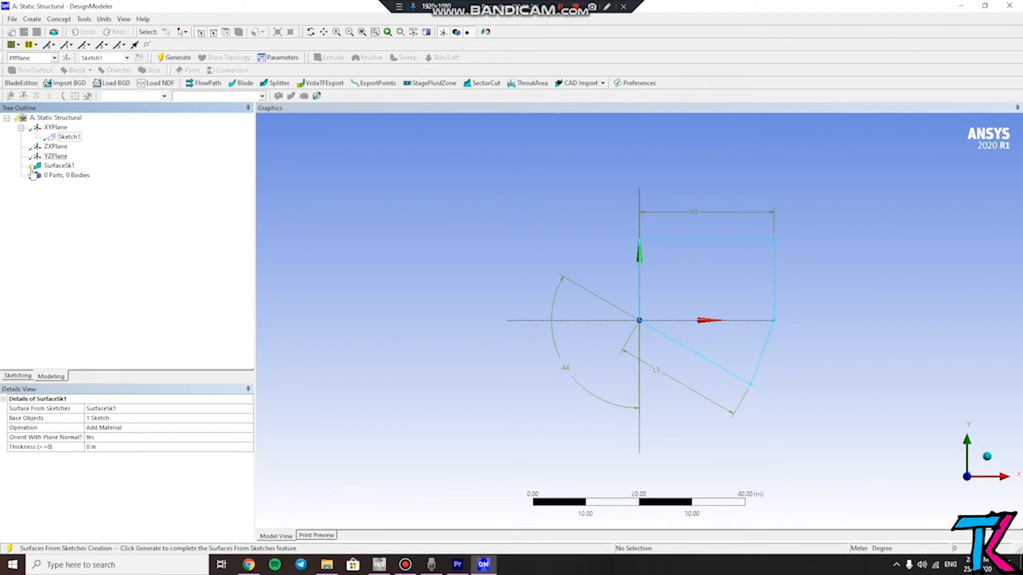
left_click(175, 60)
Examine the generated surface from several angles, finishing with a fitted isometric view
left_click(701, 280)
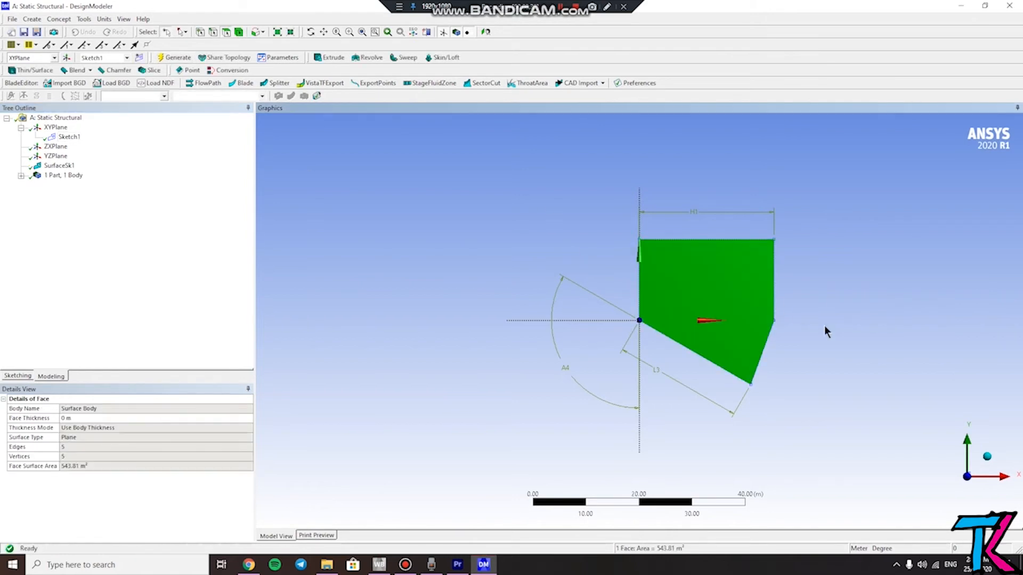
left_click(808, 338)
middle_click_drag(813, 341, 651, 307)
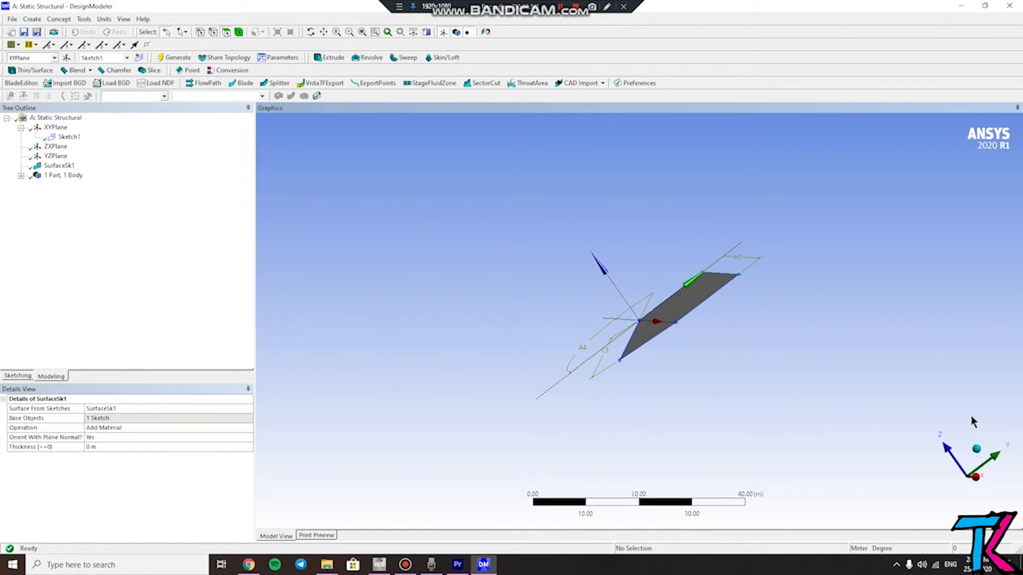
left_click(977, 456)
middle_click_drag(808, 337, 908, 313)
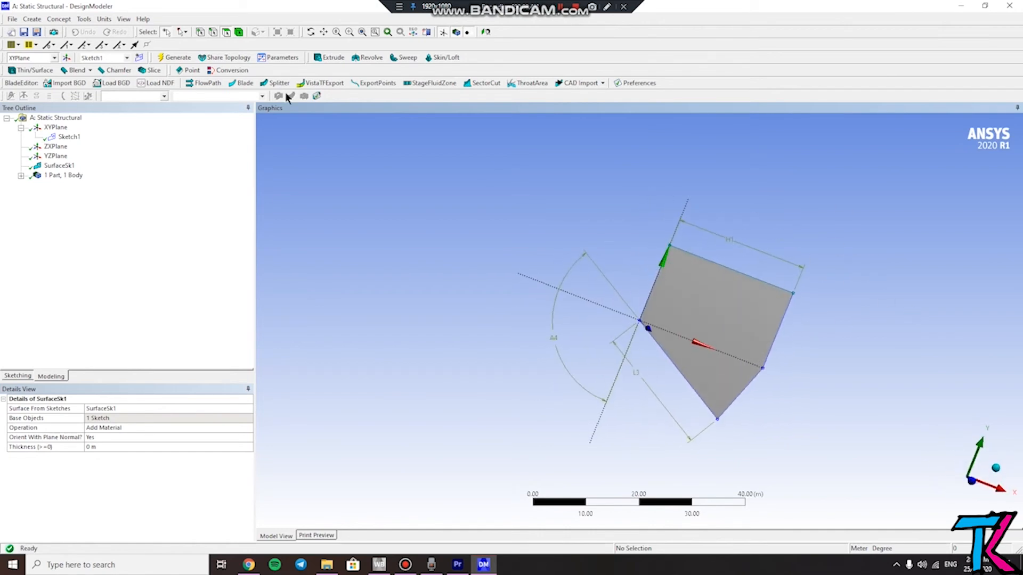
middle_click_drag(881, 319, 461, 192)
scroll(760, 329, "down", 1)
scroll(675, 330, "down", 9)
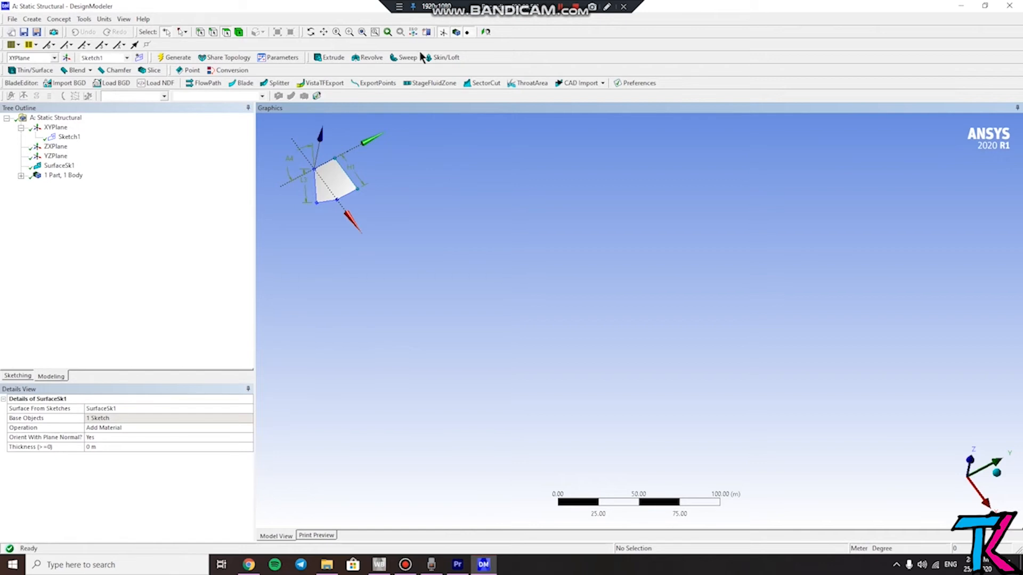
left_click(362, 32)
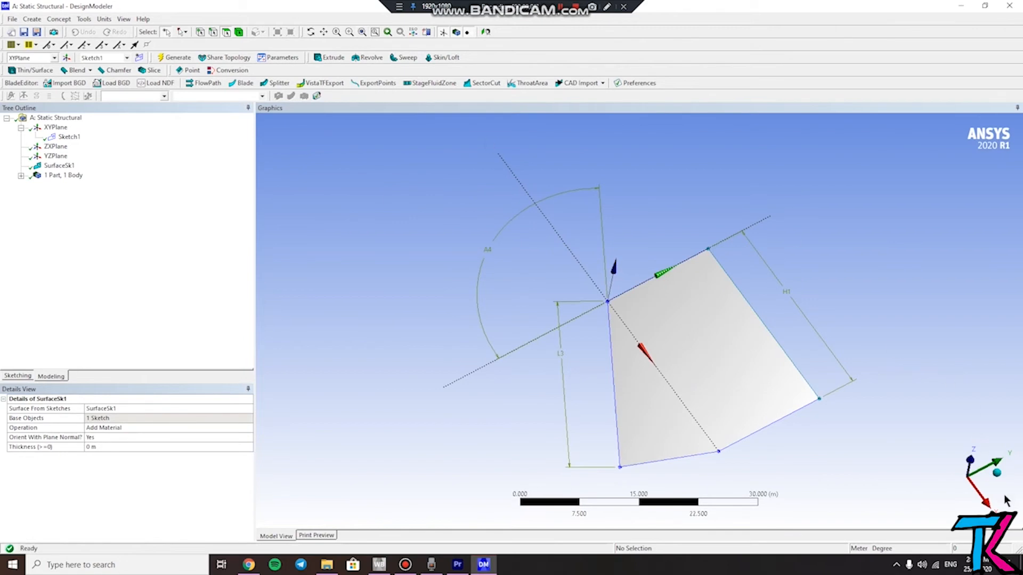
left_click(997, 475)
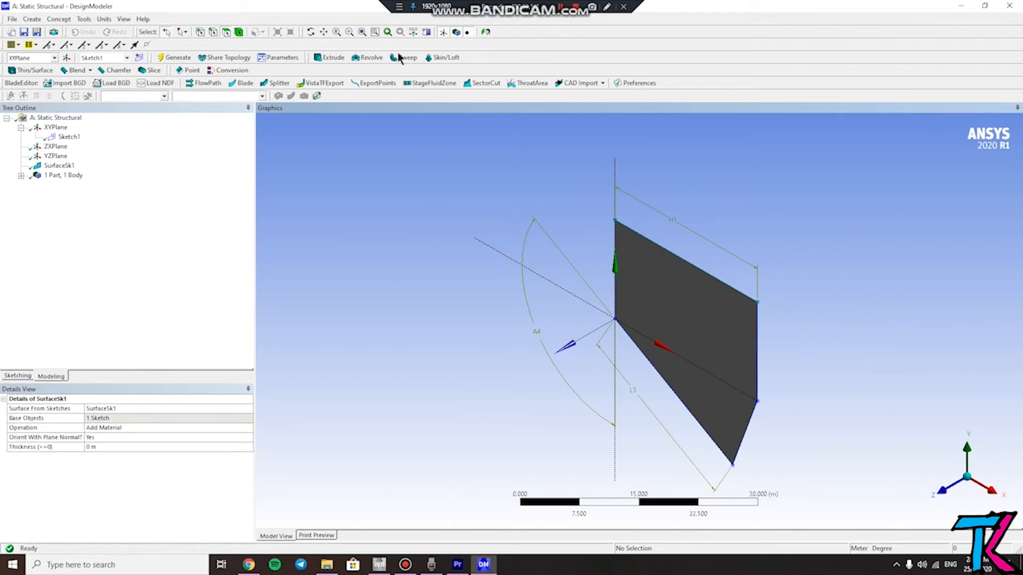
left_click(362, 32)
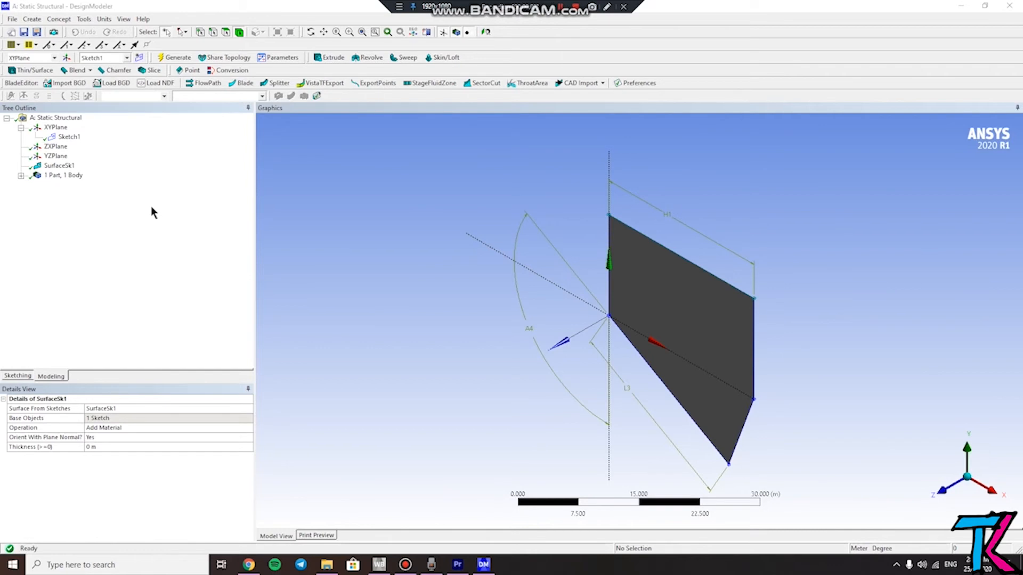
left_click(33, 21)
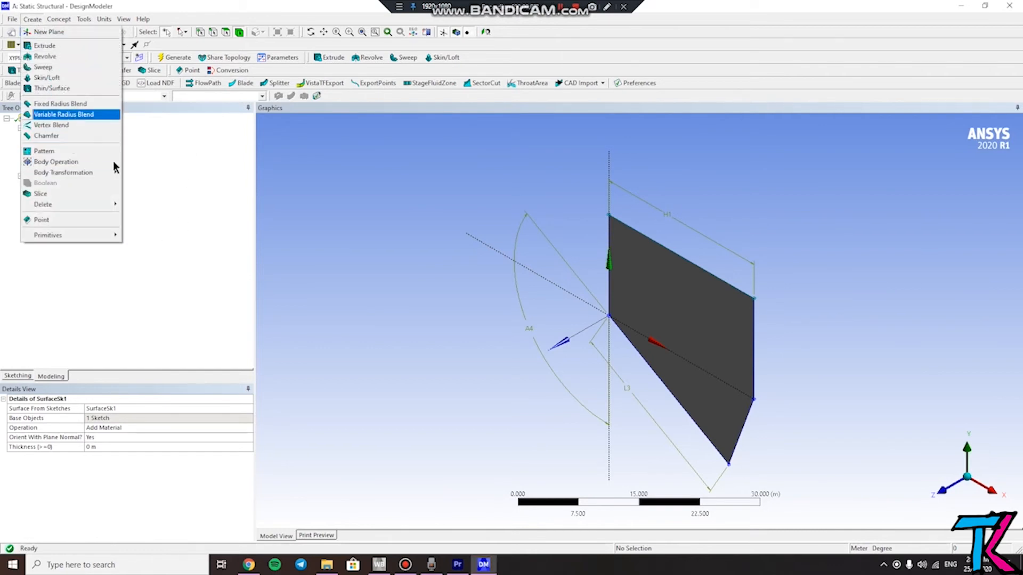
left_click(181, 213)
left_click(59, 19)
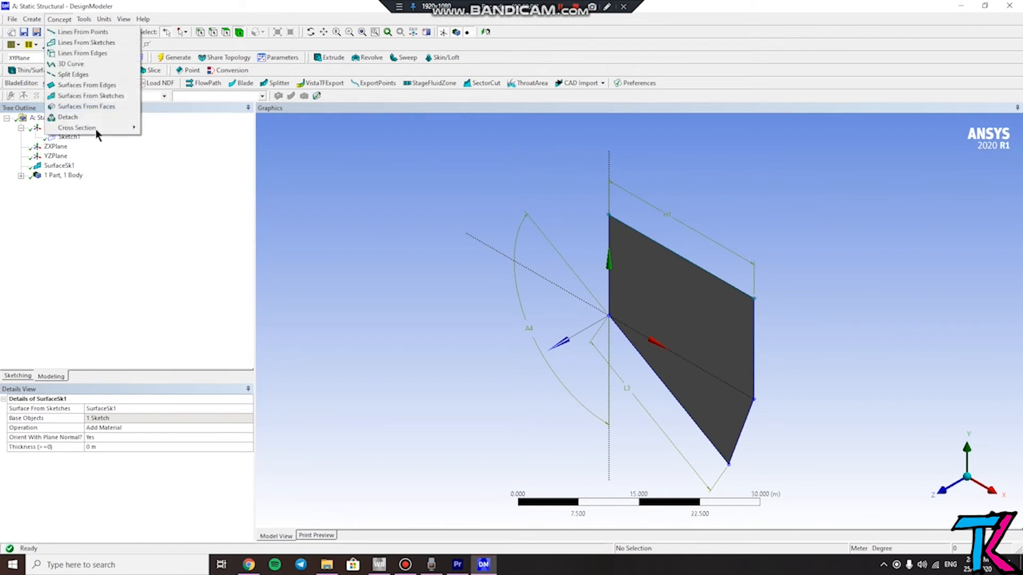
mouse_move(122, 129)
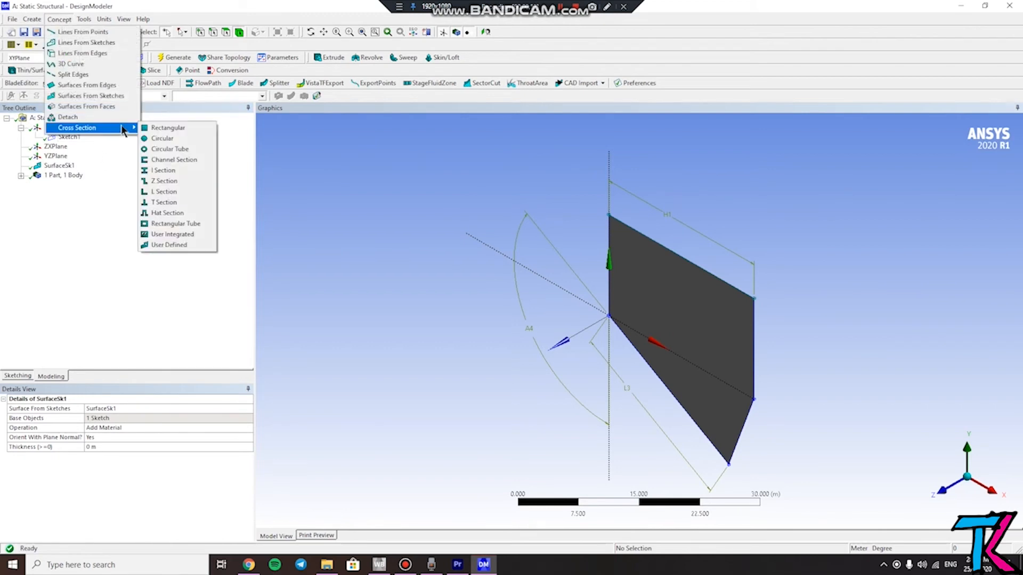
left_click(479, 272)
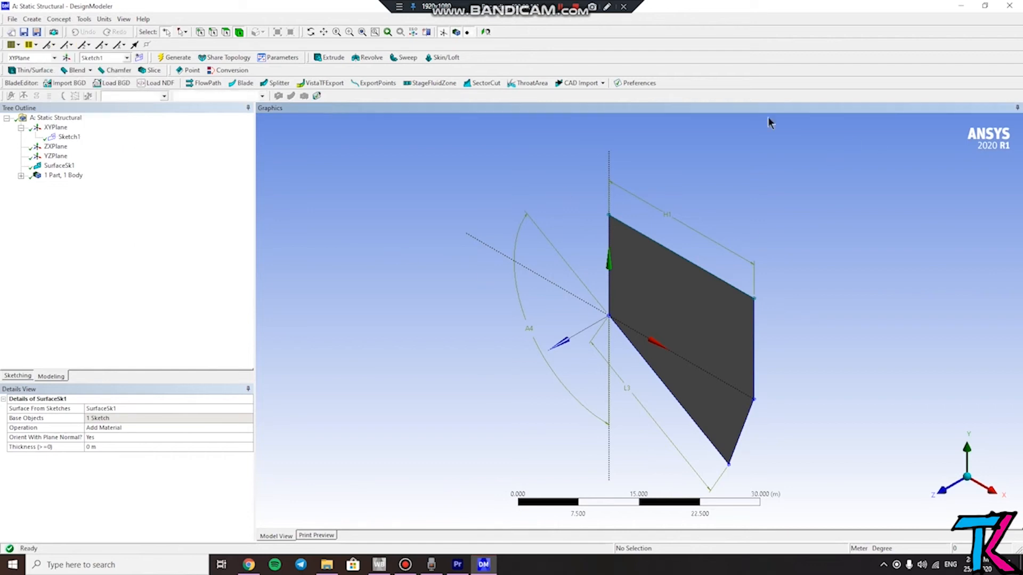
Change the model's length unit to inches
left_click(85, 19)
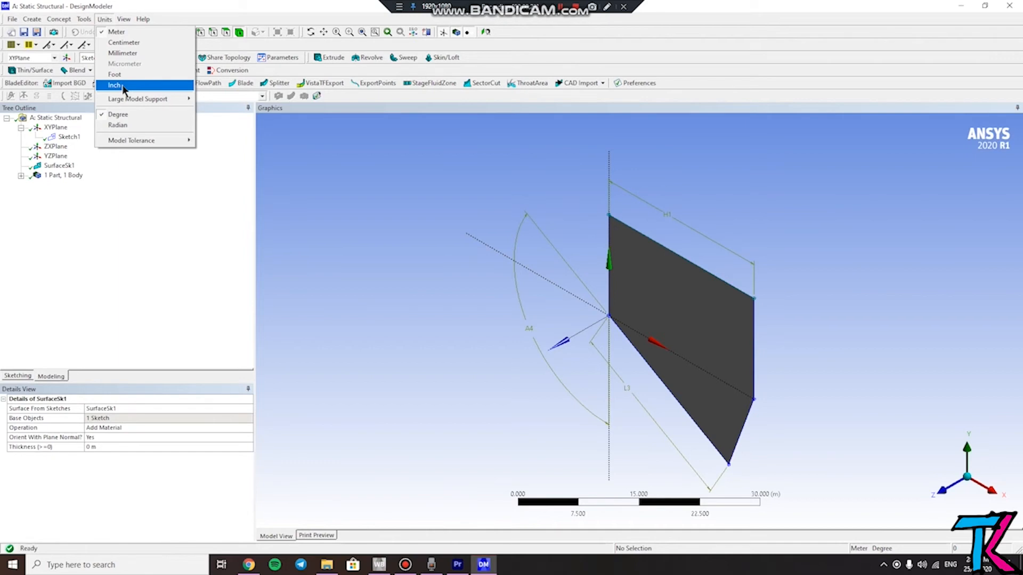
left_click(219, 253)
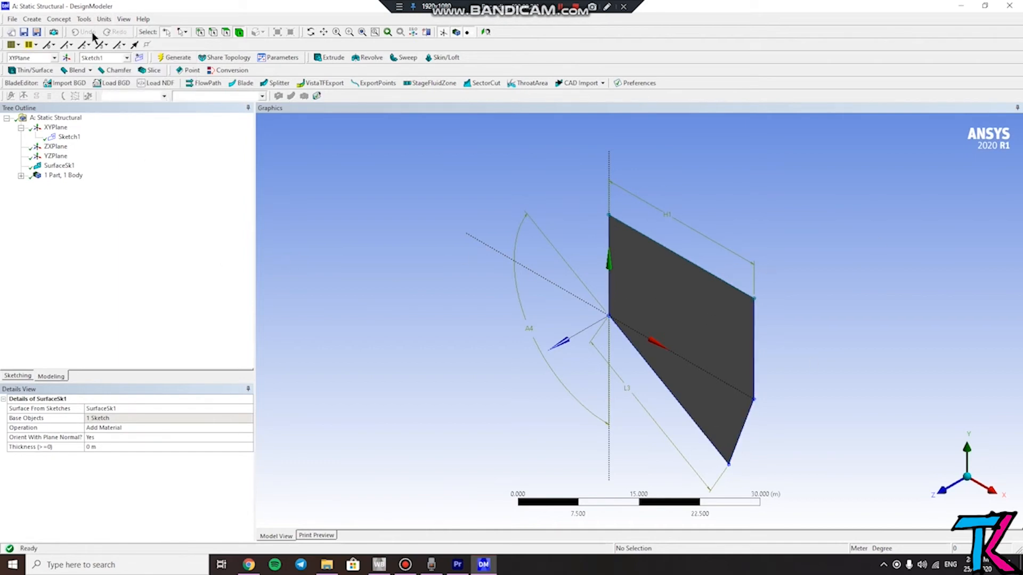
left_click(105, 20)
left_click(143, 85)
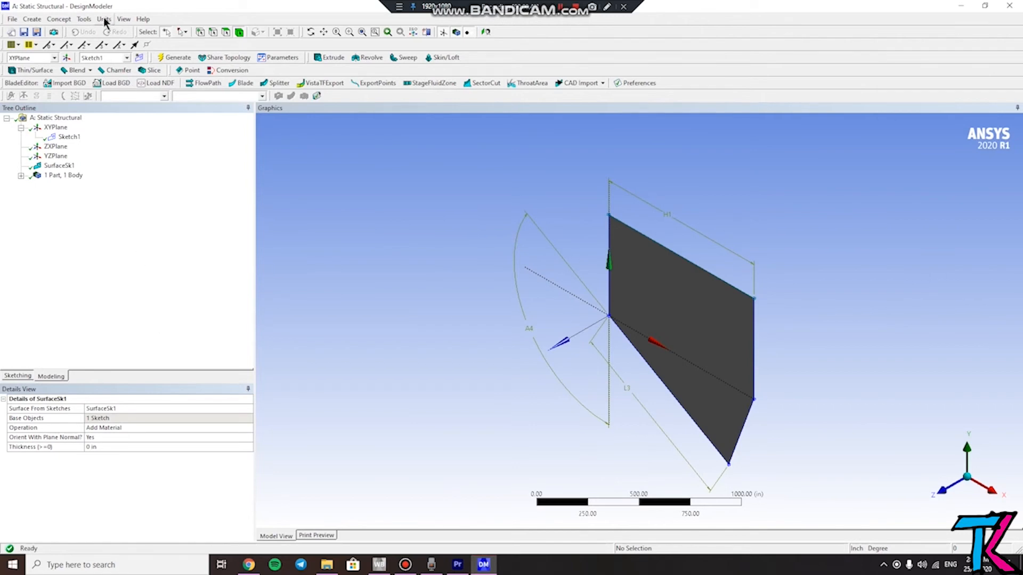
scroll(682, 336, "up", 6)
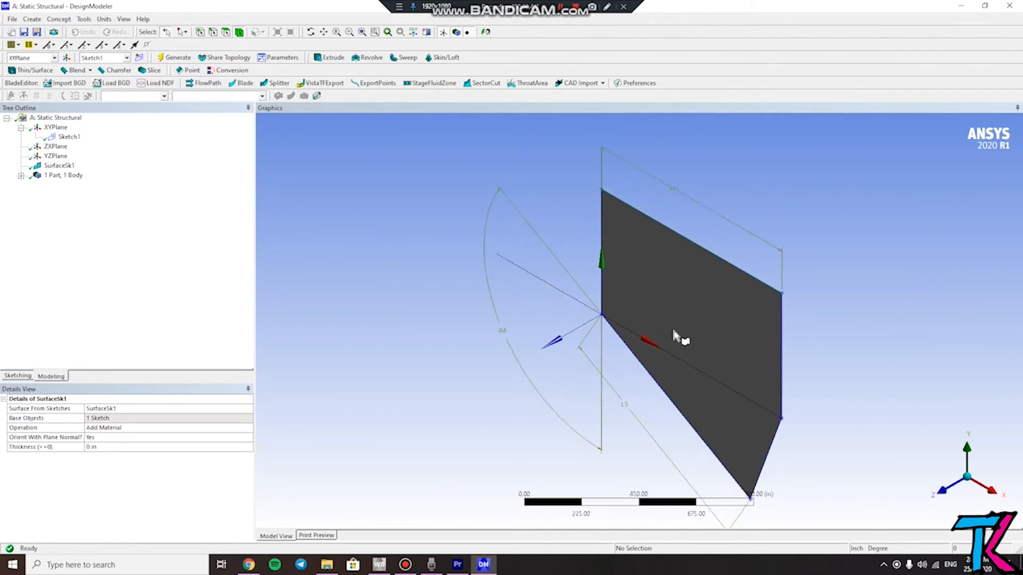
scroll(681, 336, "up", 2)
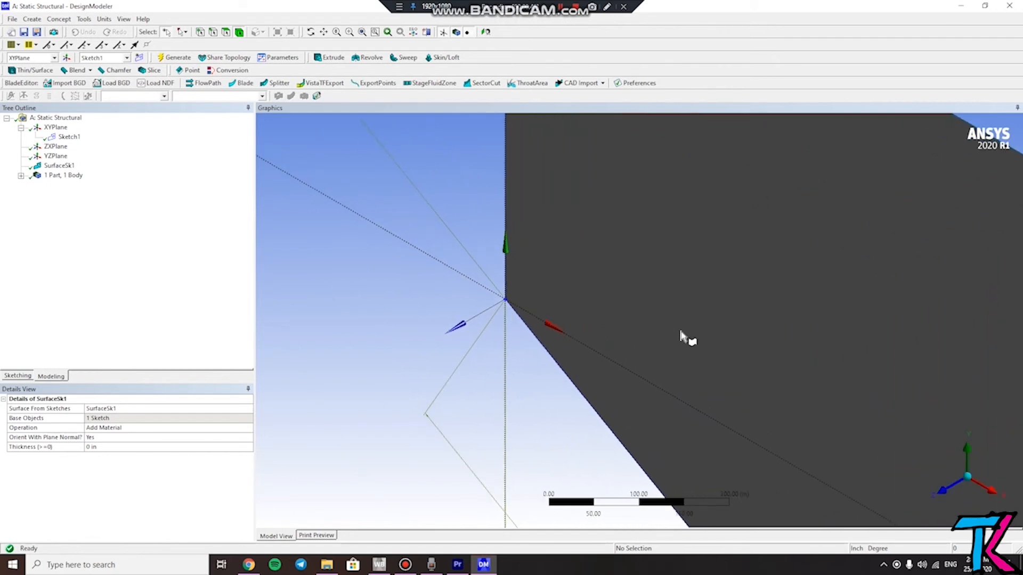
scroll(416, 212, "down", 10)
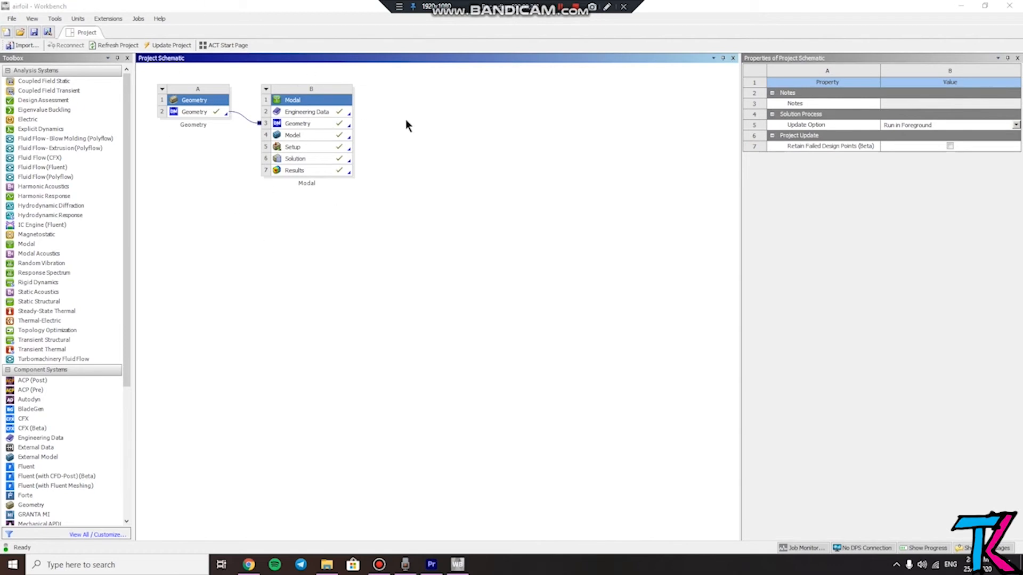
In the airfoil project's Modal system, look through the properties of the Model, Setup, Solution and Results cells
left_click(322, 133)
left_click(321, 147)
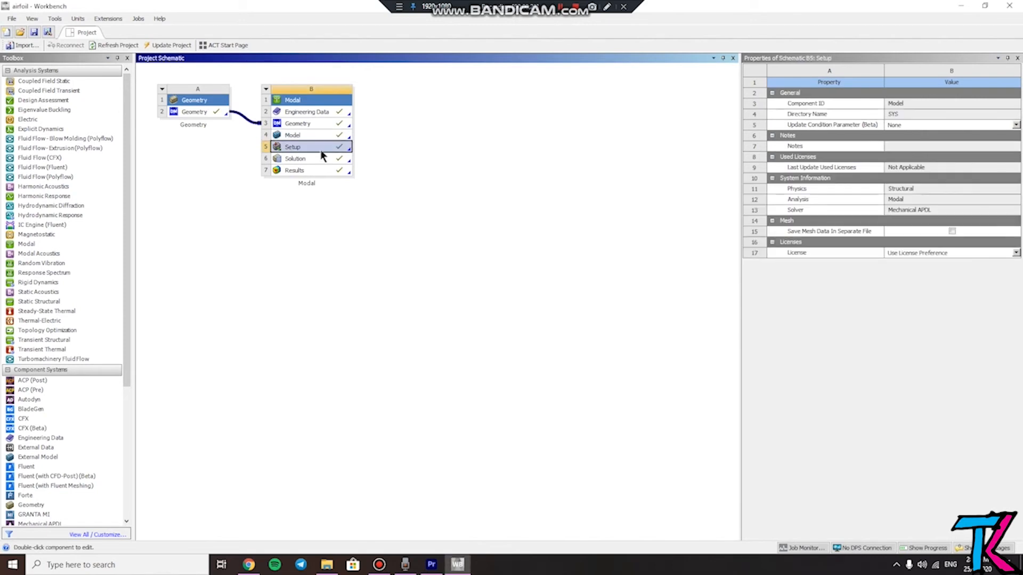
left_click(321, 159)
left_click(320, 170)
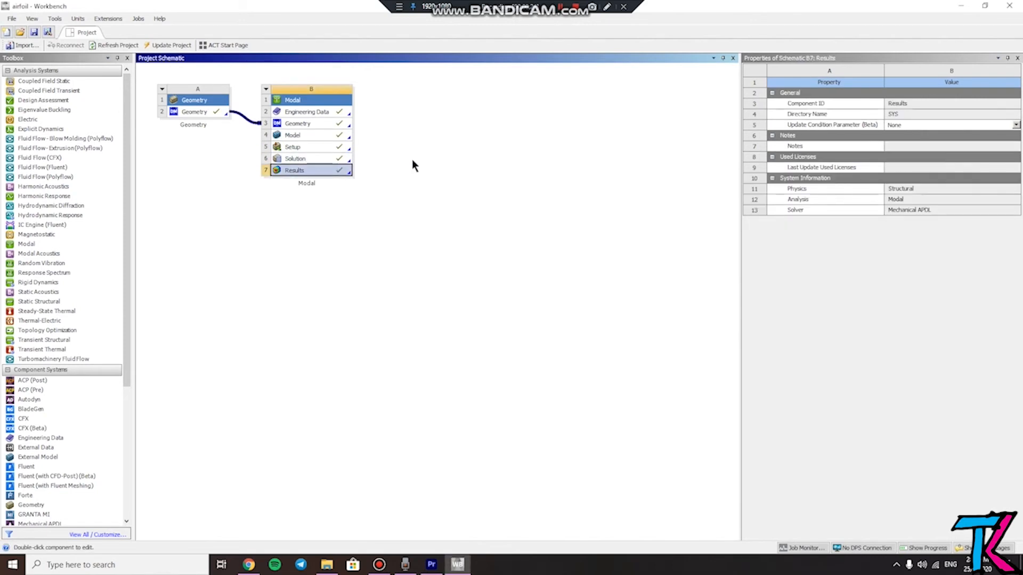
left_click(356, 137)
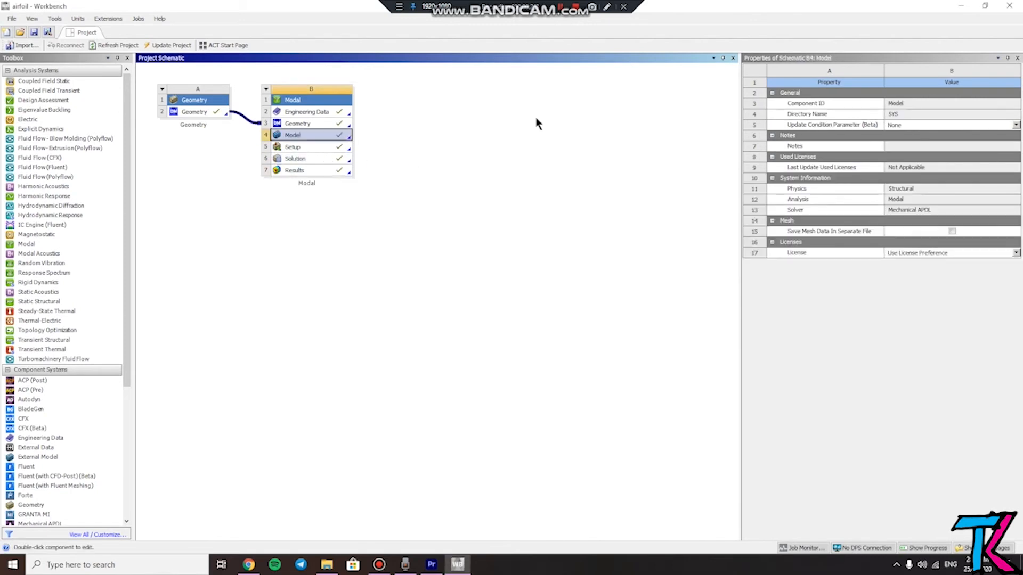
left_click(299, 135)
left_click(402, 169)
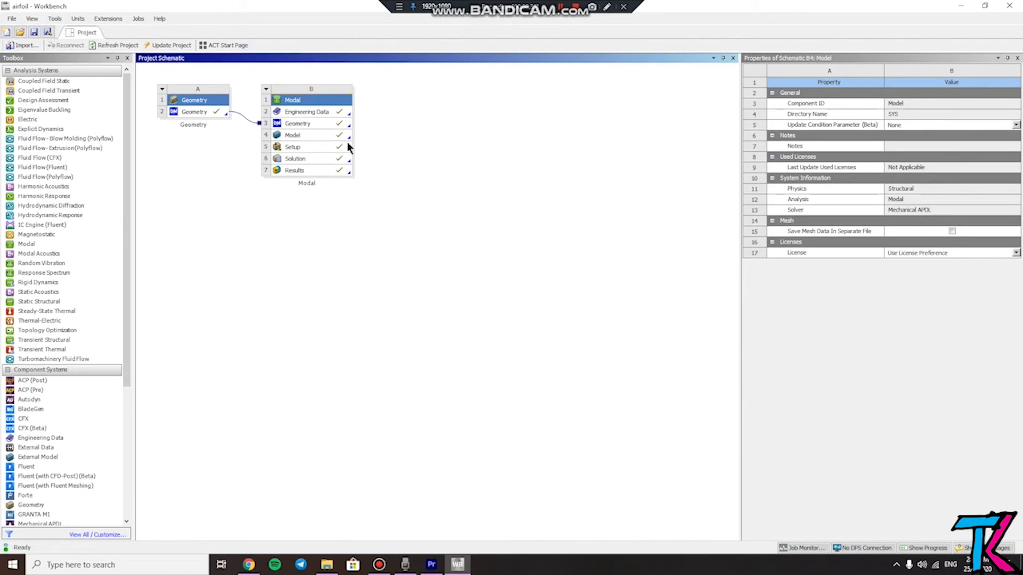
Check the Analysis Type options in the Geometry cell's advanced geometry properties, leaving the setting as it is
left_click(309, 135)
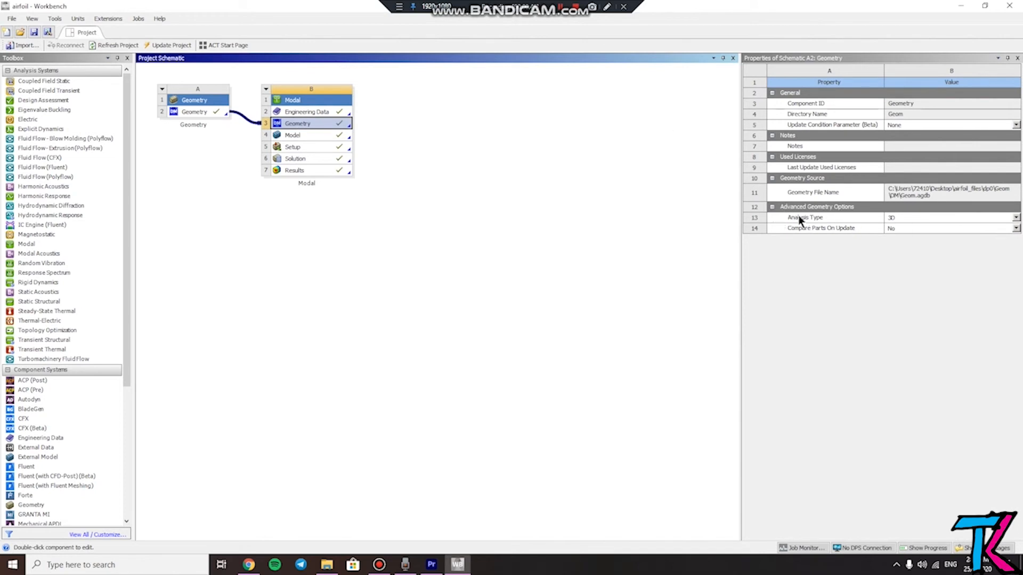
left_click(1016, 218)
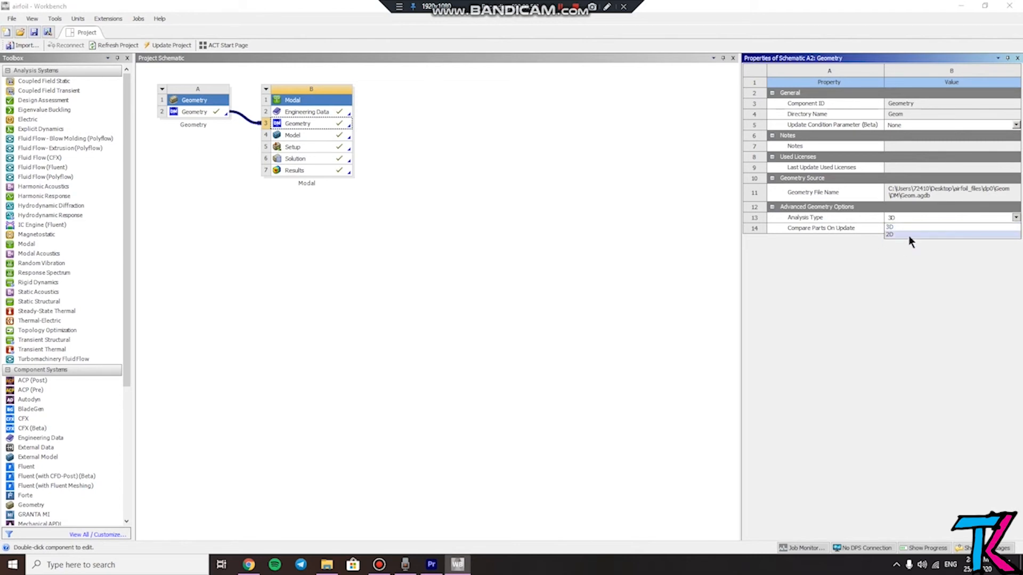
left_click(628, 224)
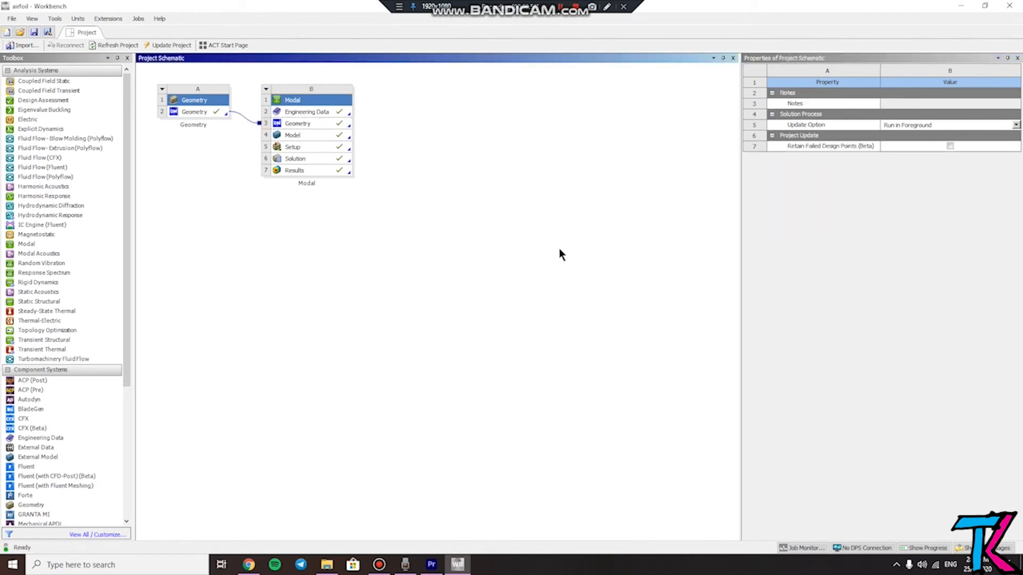
Review the commands available for the Modal system's Model cell and for the standalone Geometry cell
left_click(318, 136)
right_click(322, 134)
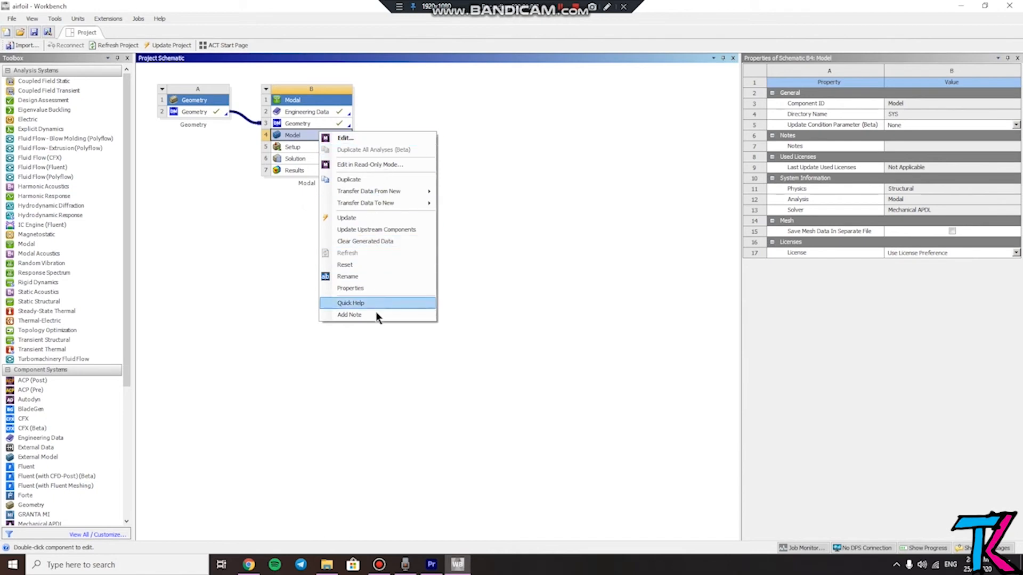
left_click(234, 312)
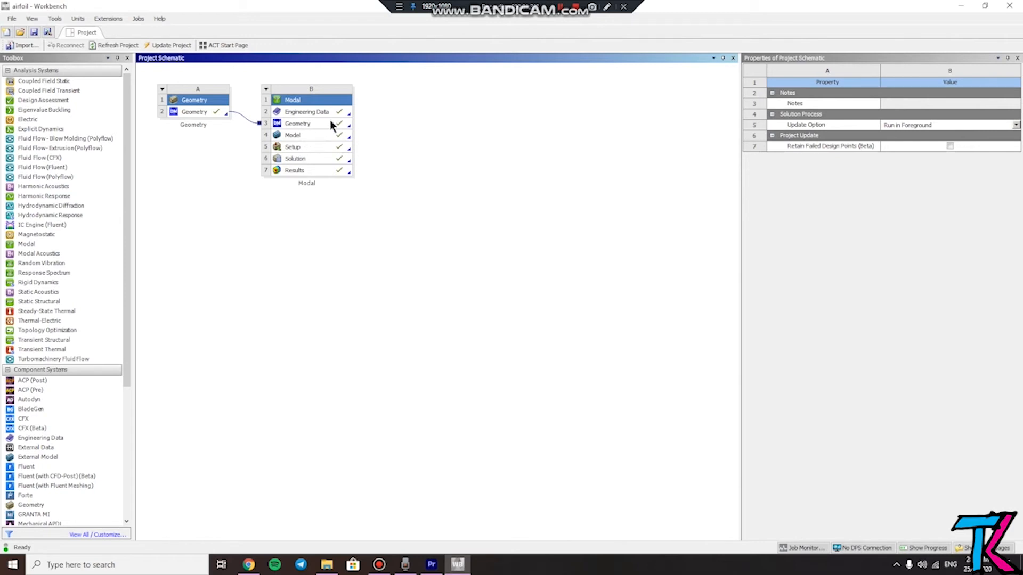
left_click(306, 136)
right_click(307, 135)
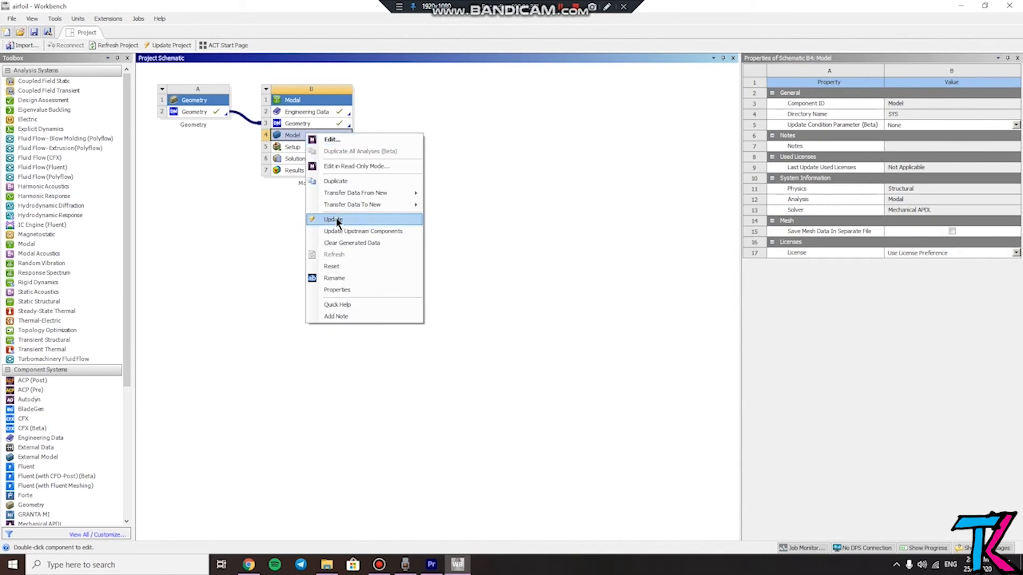
left_click(237, 217)
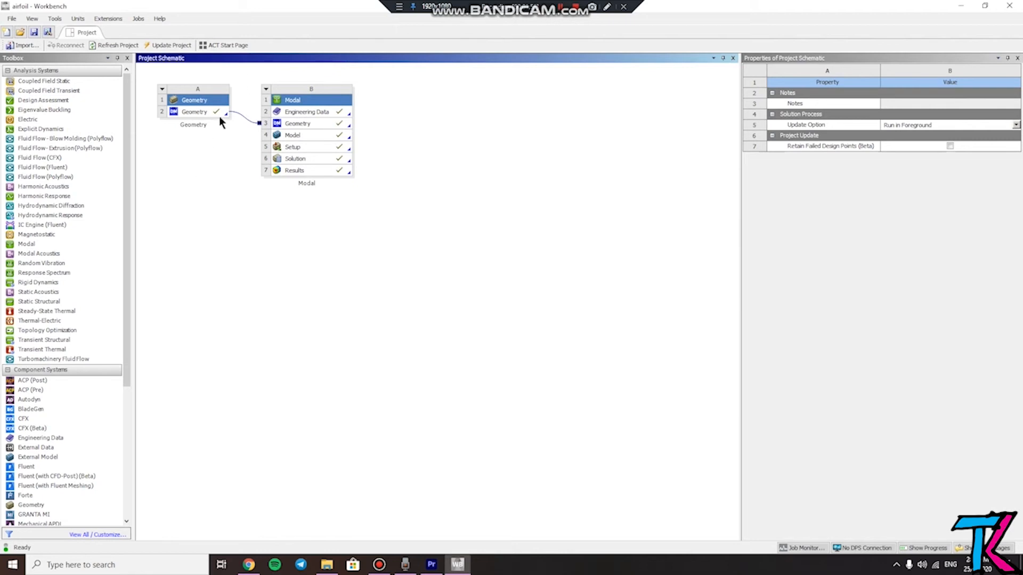
right_click(195, 111)
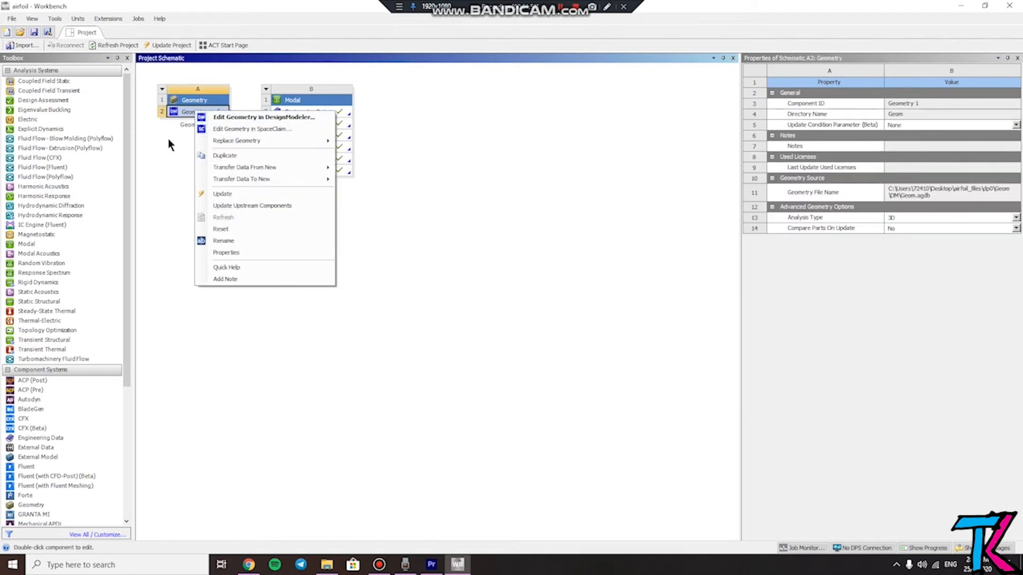
left_click(179, 191)
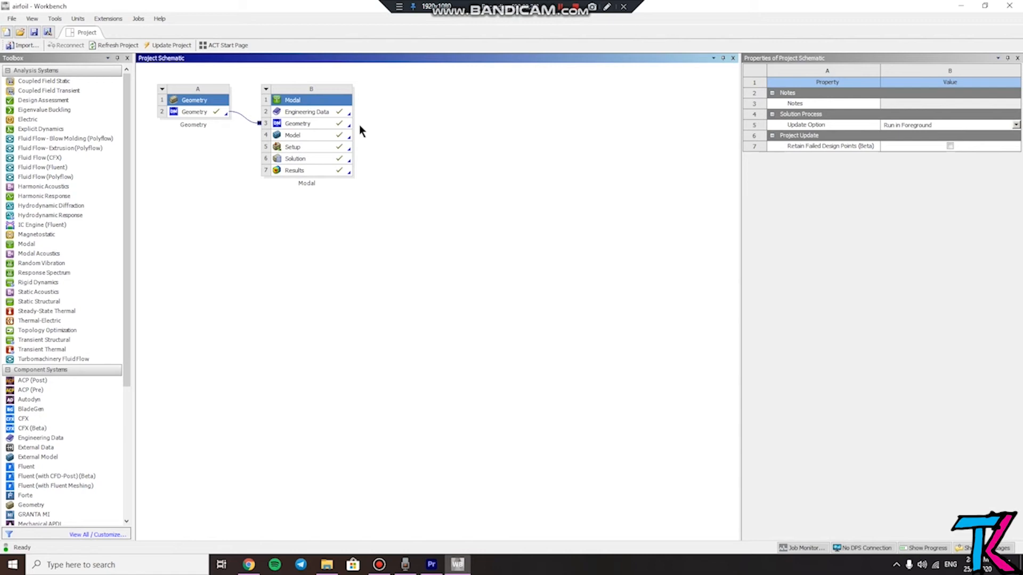
Open the Modal system's Model cell in Mechanical and show the airfoil in an isometric view
left_click(334, 135)
left_click(494, 174)
double_click(296, 134)
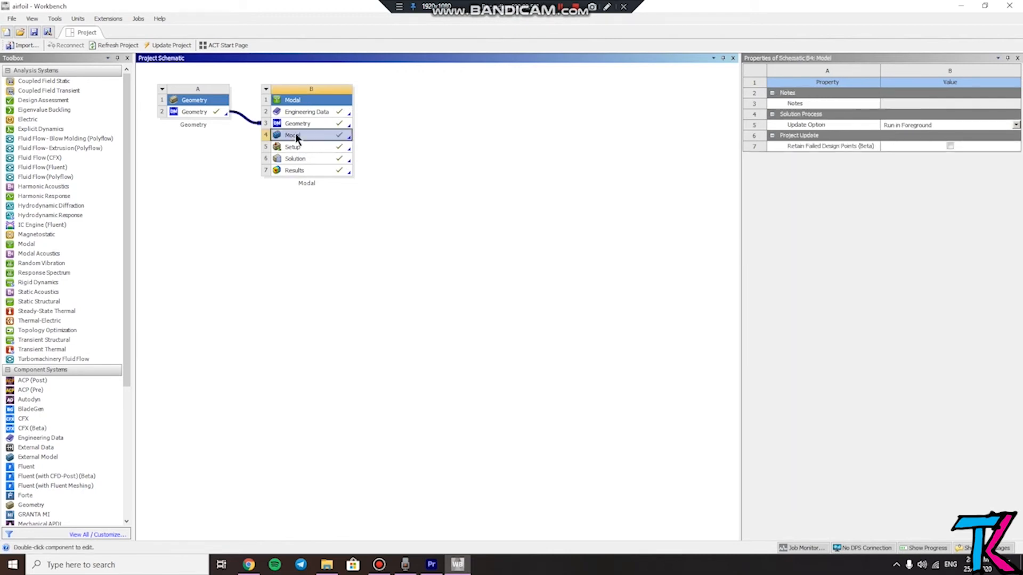
left_click(337, 197)
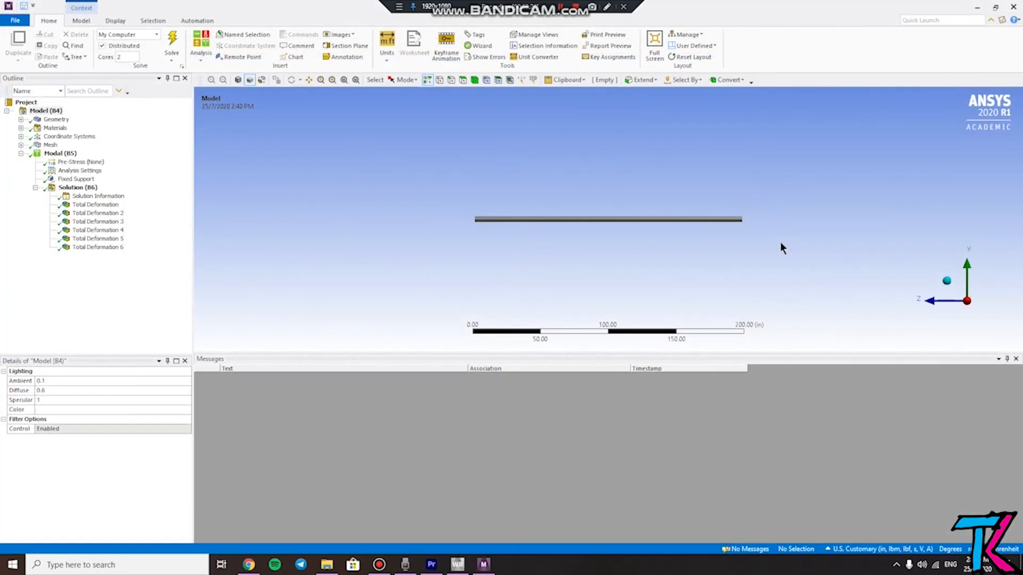
middle_click_drag(702, 257, 724, 231)
left_click(950, 273)
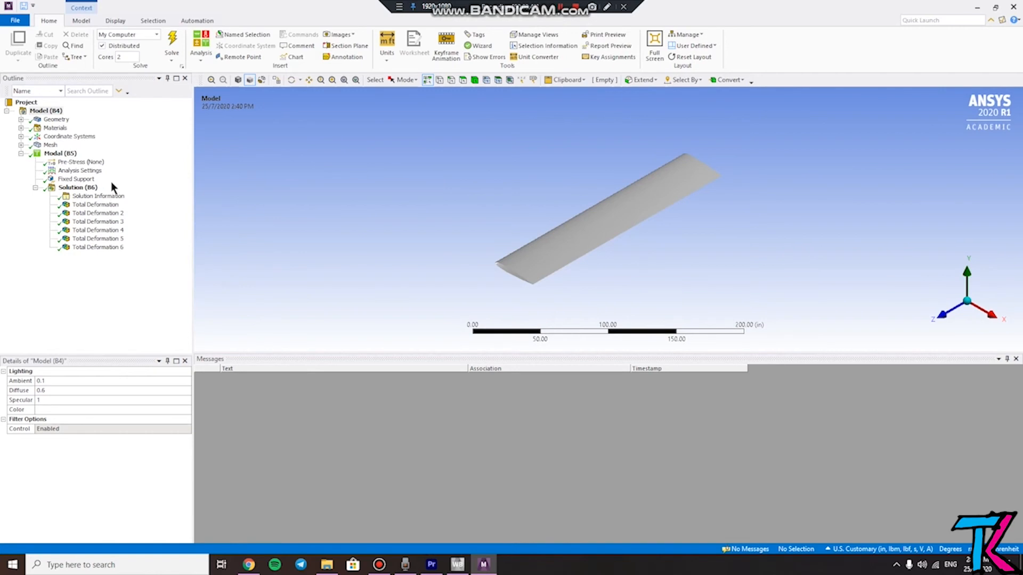
Examine the material assignment, thickness mode and thickness of the Surface Body under Geometry
left_click(21, 119)
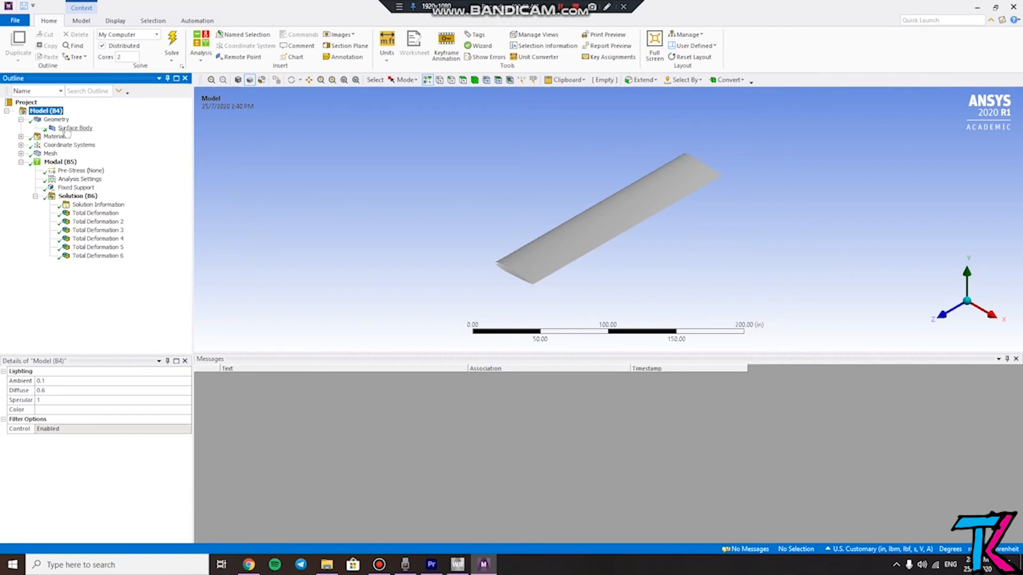
left_click(72, 128)
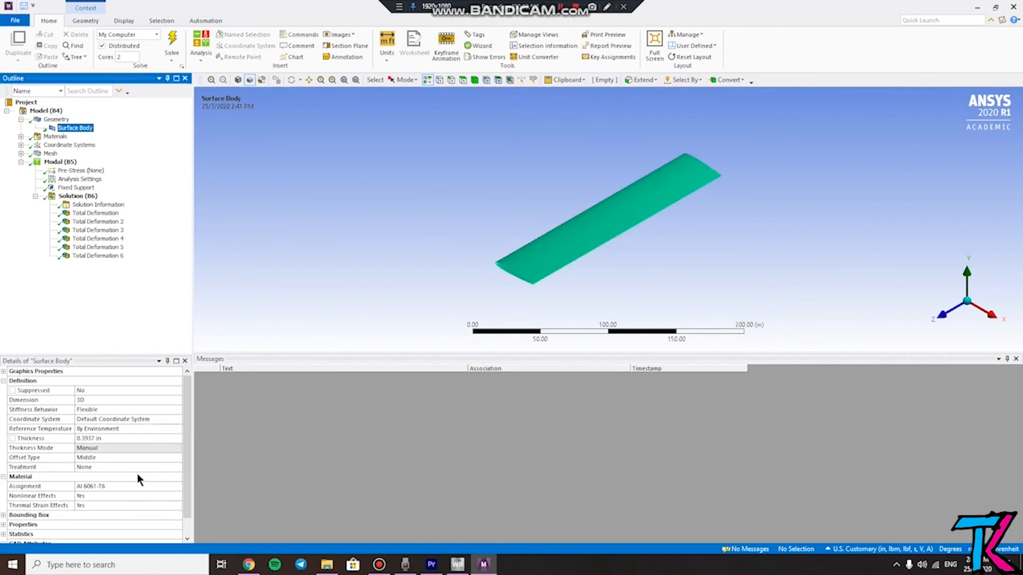
scroll(134, 448, "down", 1)
left_click(176, 468)
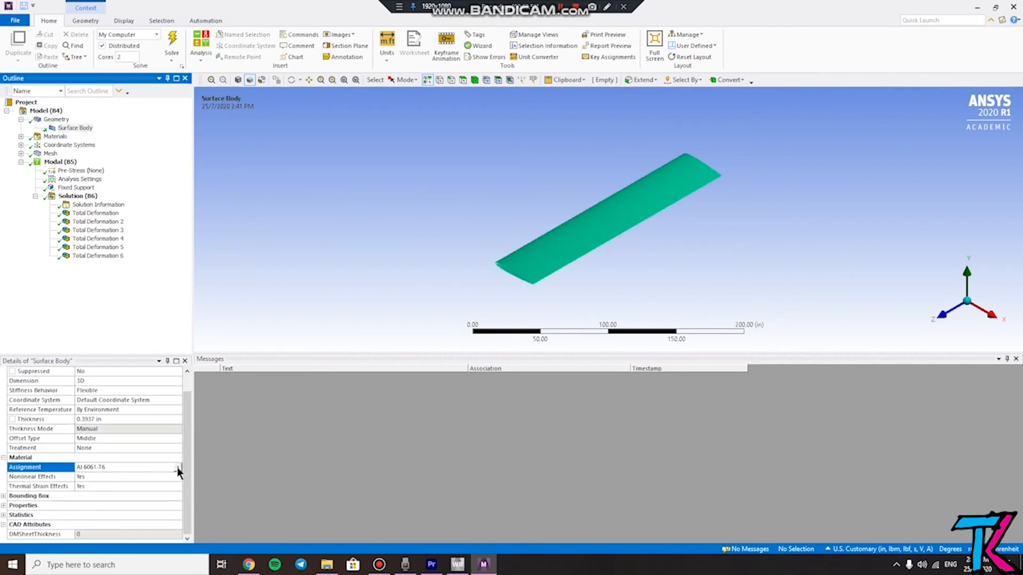
left_click(117, 303)
left_click(105, 430)
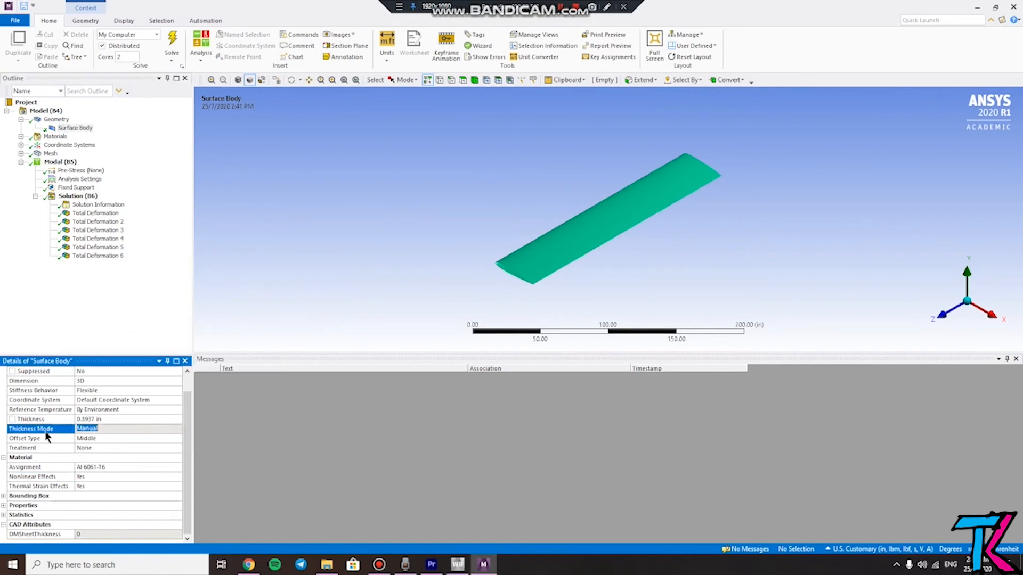
left_click(59, 421)
left_click(98, 420)
left_click(159, 288)
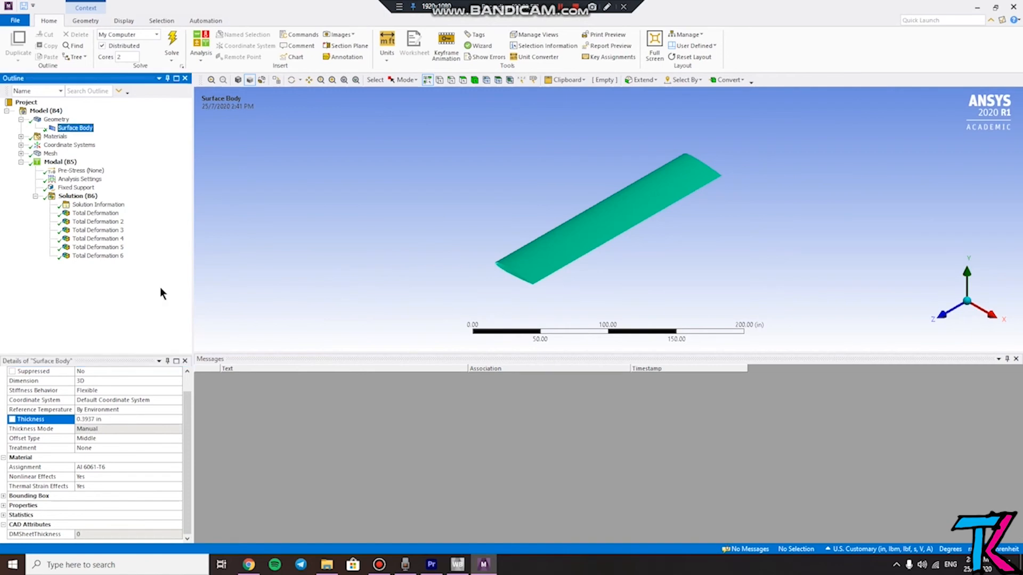
Examine the Surface Body's graphics properties and bounding box dimensions, collapsing each group again
scroll(161, 428, "up", 1)
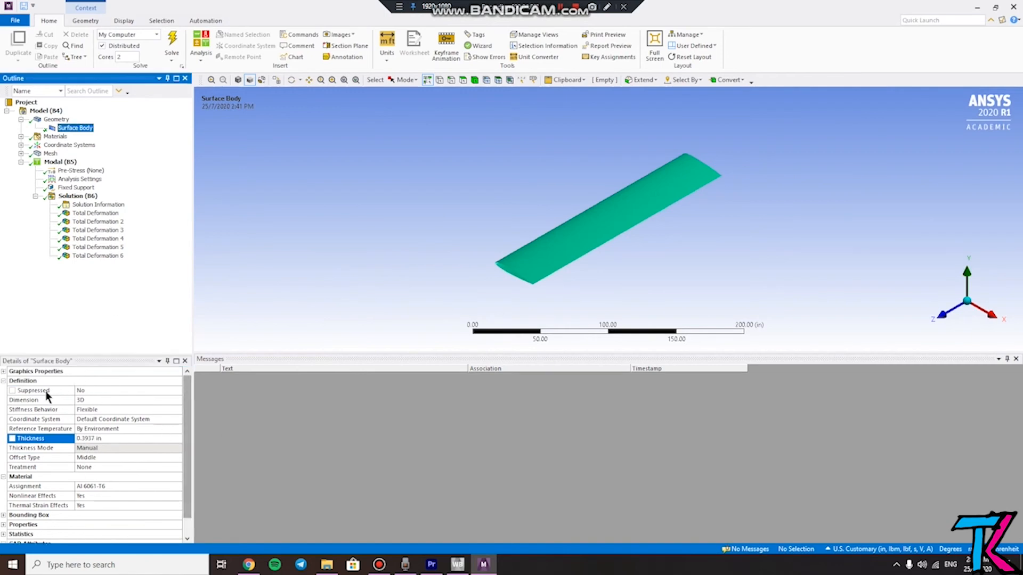
left_click(4, 380)
left_click(3, 371)
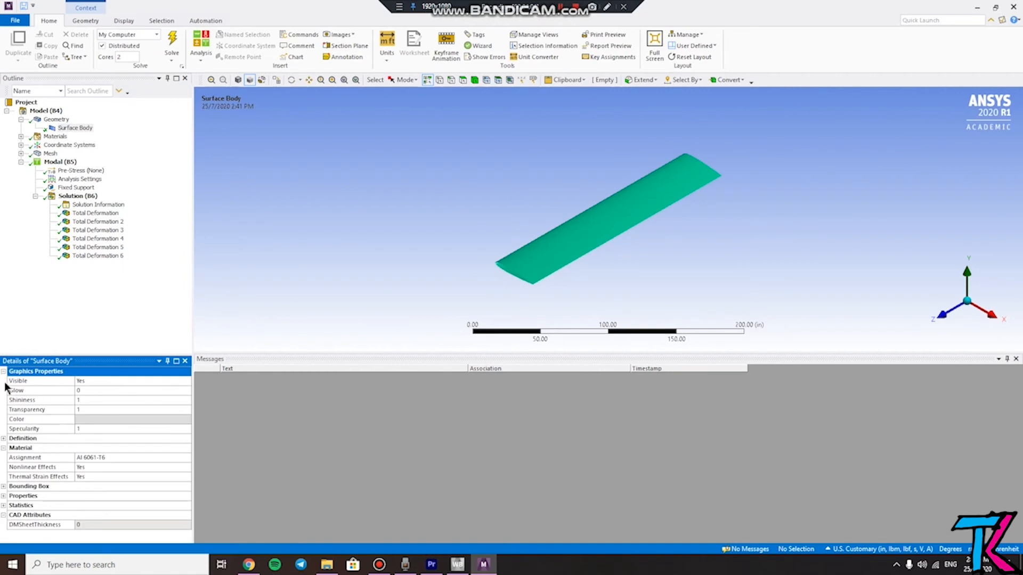
left_click(3, 371)
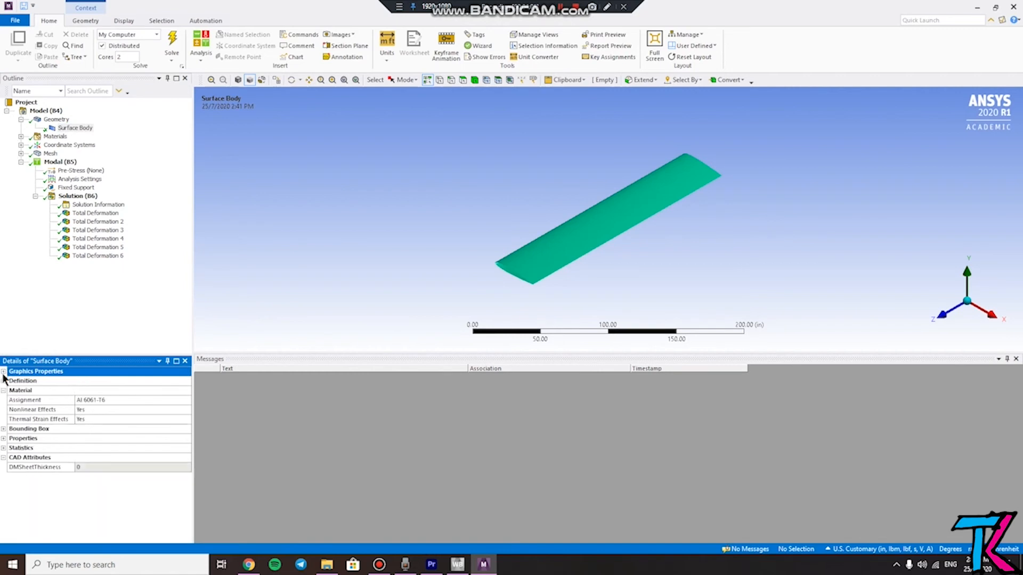
left_click(4, 429)
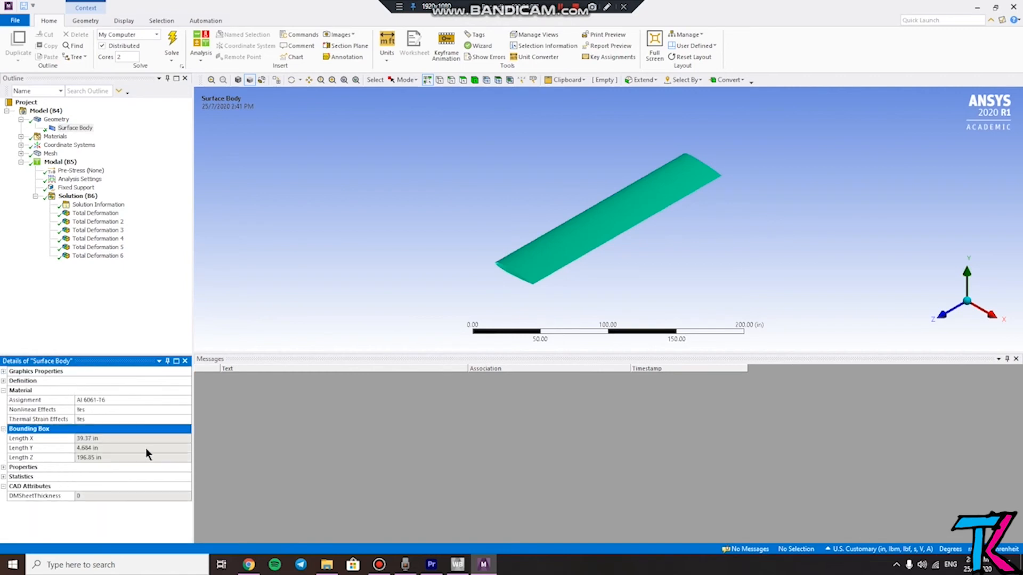
left_click(4, 429)
left_click(122, 297)
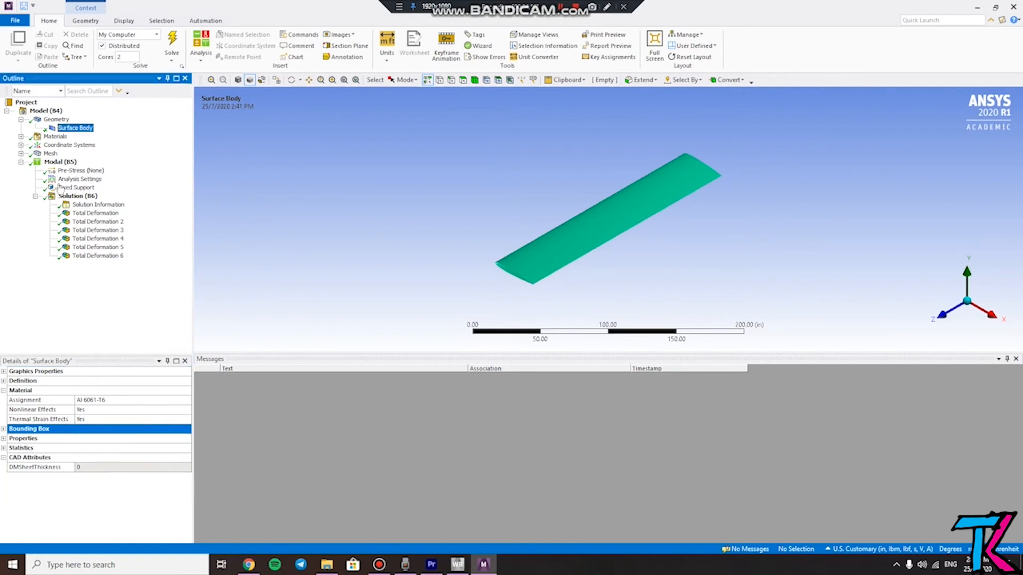
Collapse Geometry and review the objects that can be inserted under Model, including Remote Point and Virtual Topology
left_click(21, 119)
left_click(40, 111)
right_click(53, 111)
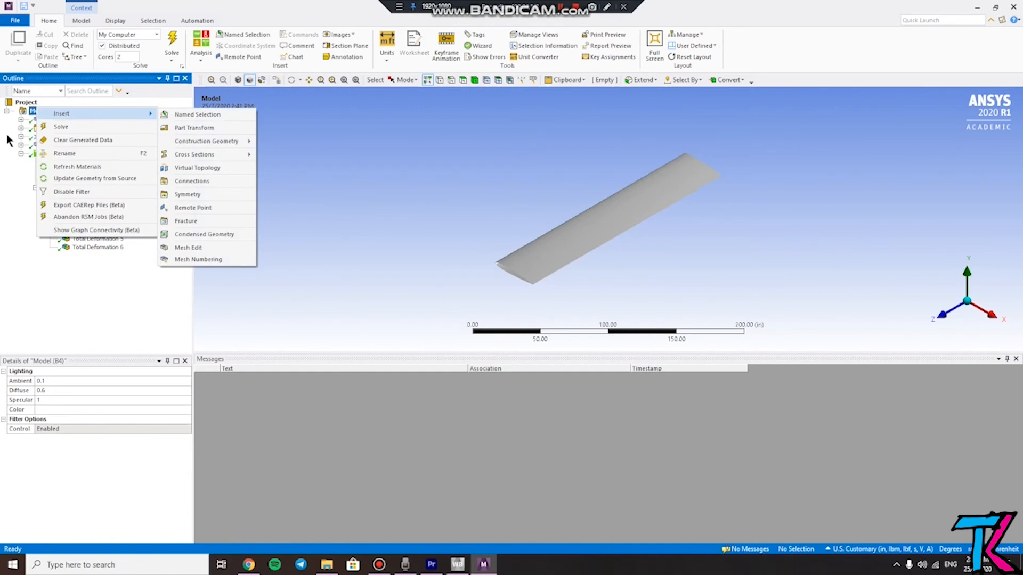
key("Escape")
right_click(49, 112)
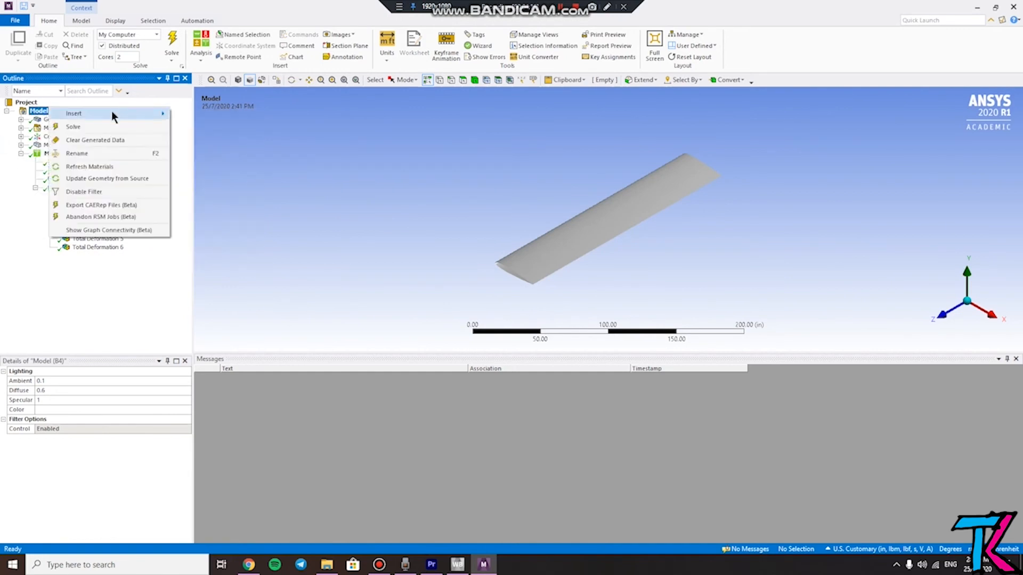
mouse_move(118, 115)
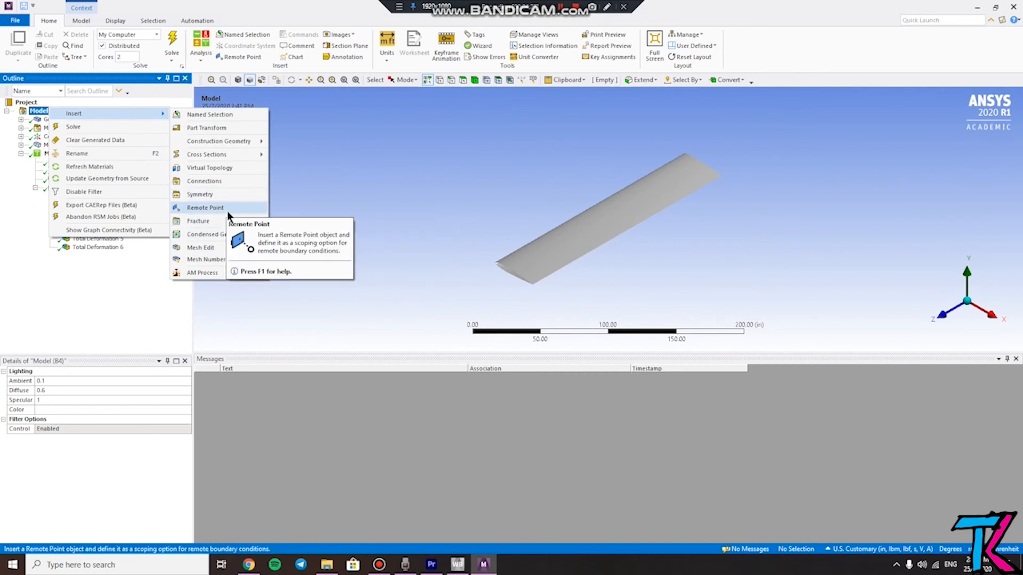
left_click(526, 221)
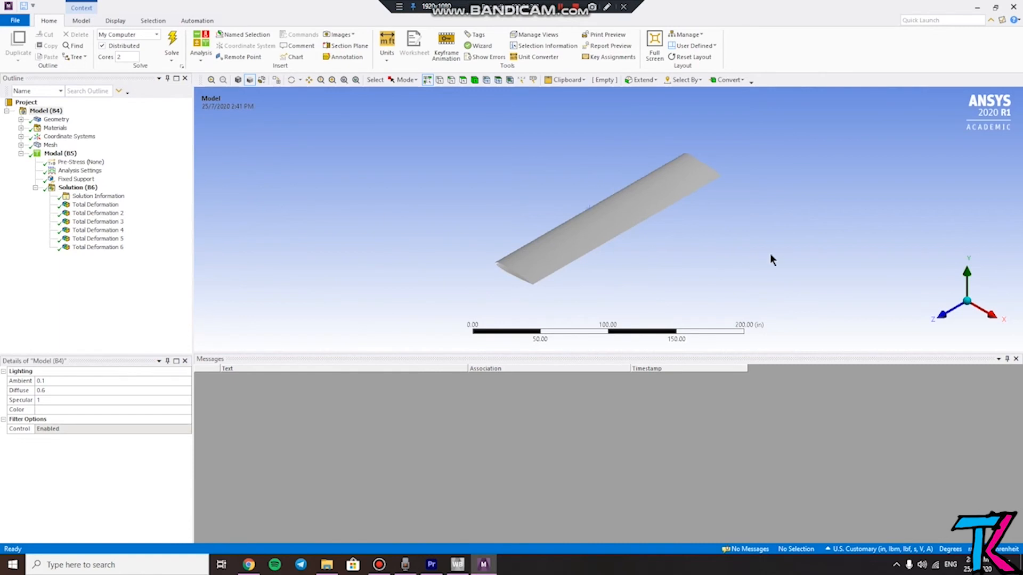
right_click(48, 112)
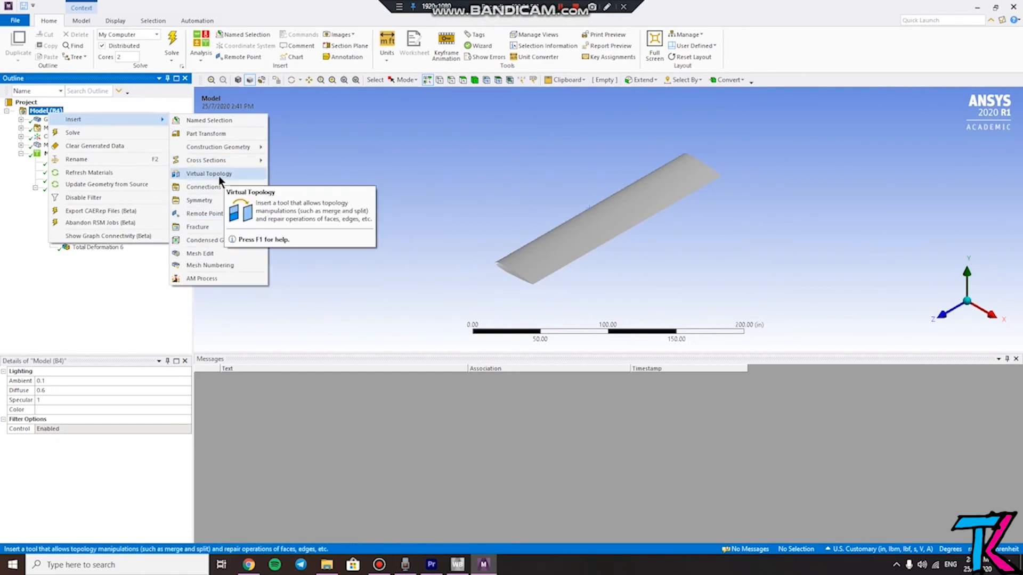
left_click(354, 162)
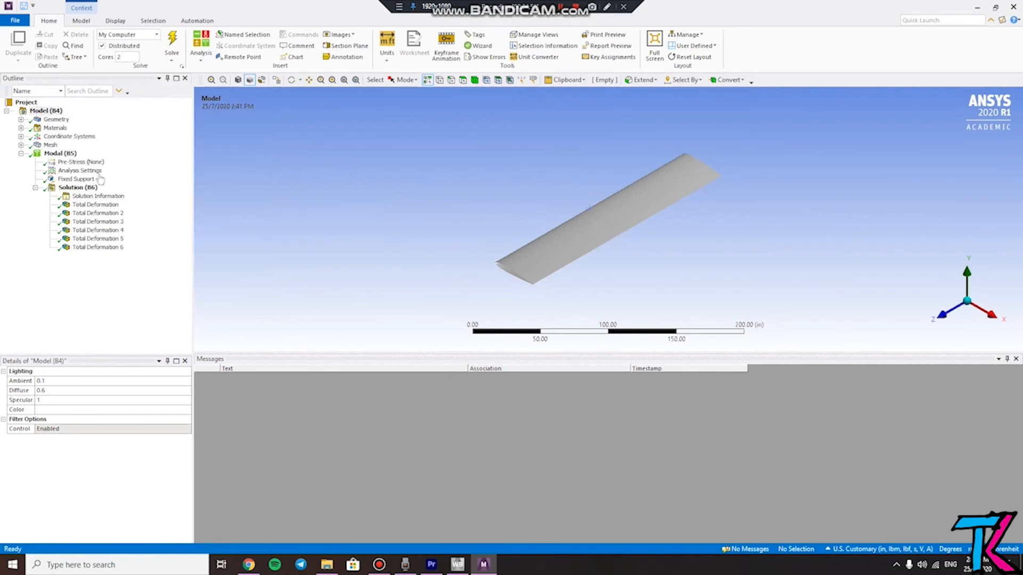
Expand Coordinate Systems and examine the Global Coordinate System's type, origin and axes on the airfoil
left_click(21, 136)
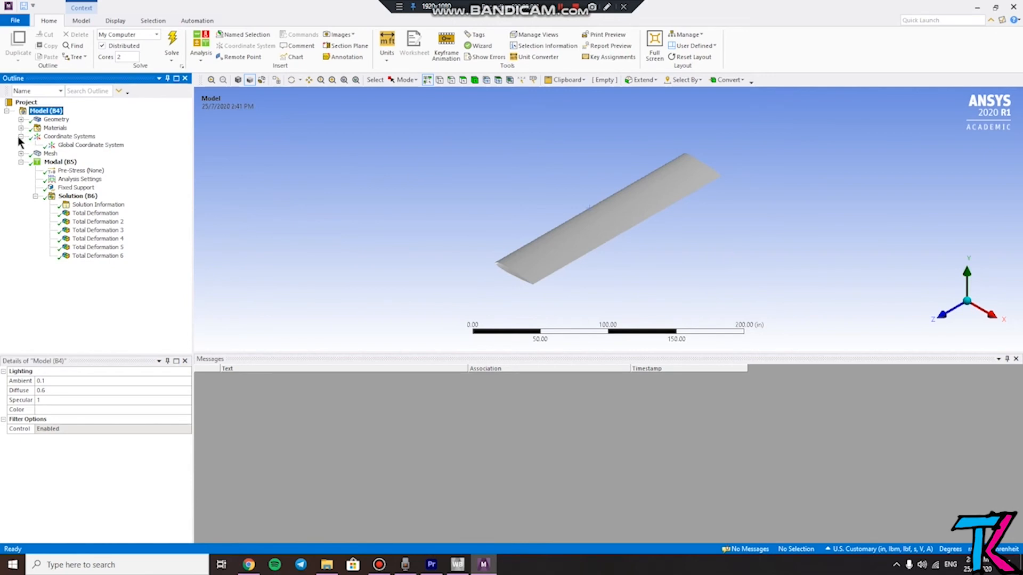
left_click(20, 136)
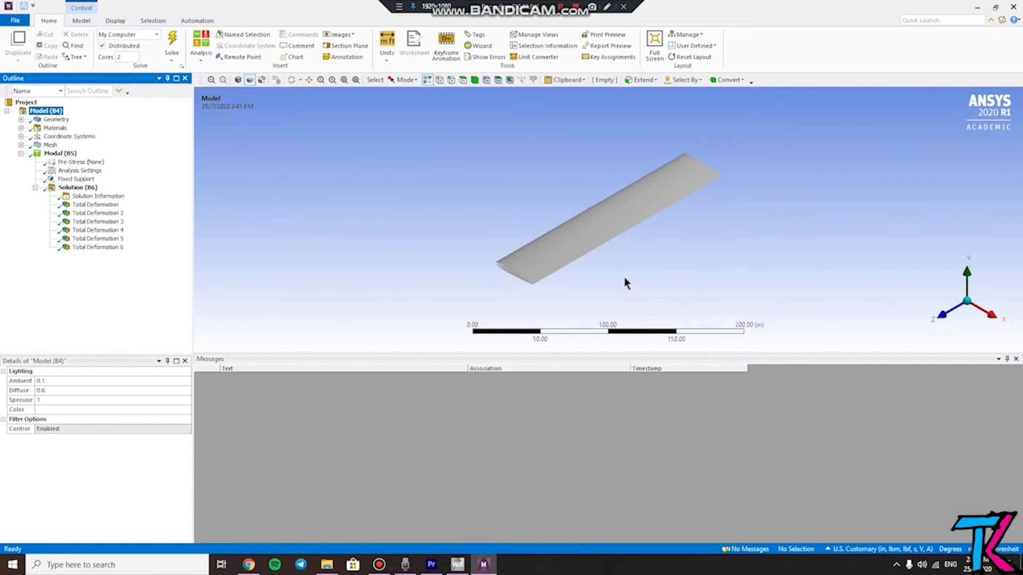
left_click(21, 136)
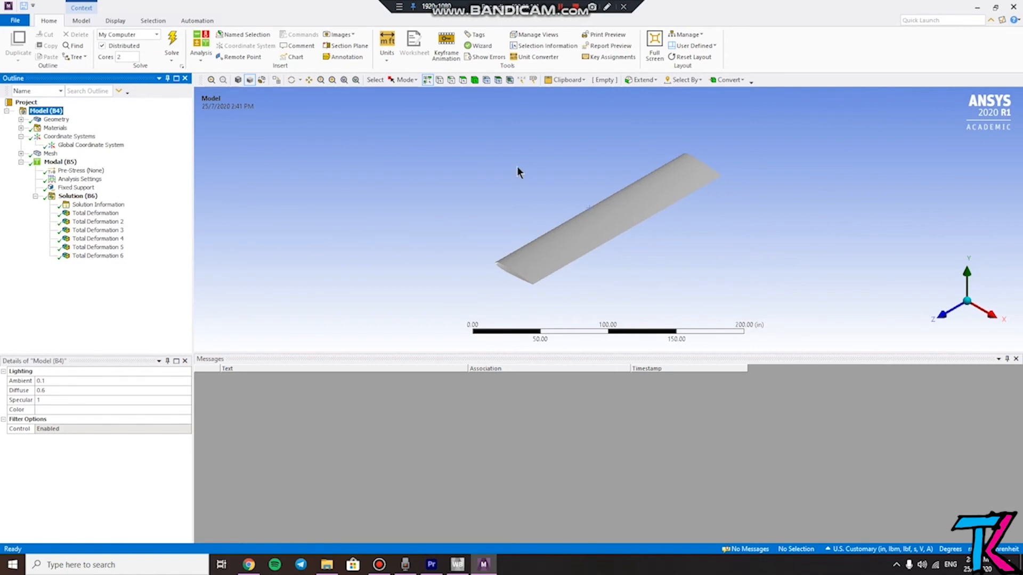
left_click(118, 145)
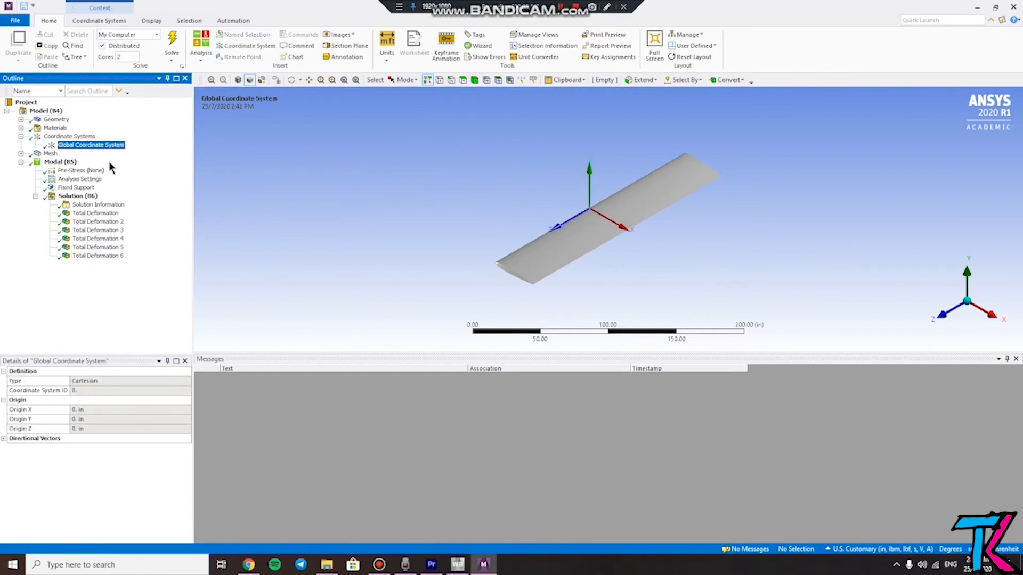
left_click(366, 220)
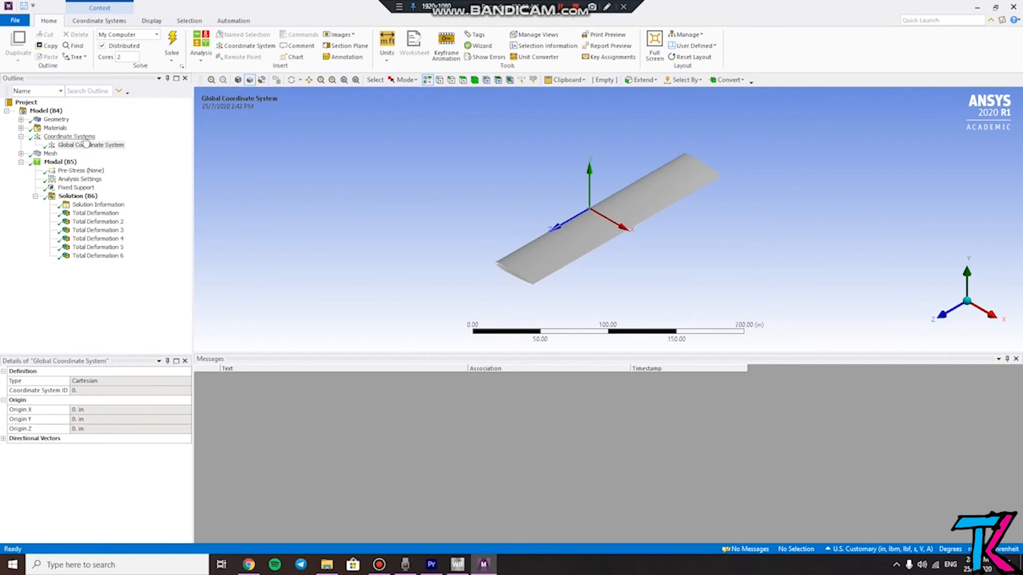
left_click(166, 185)
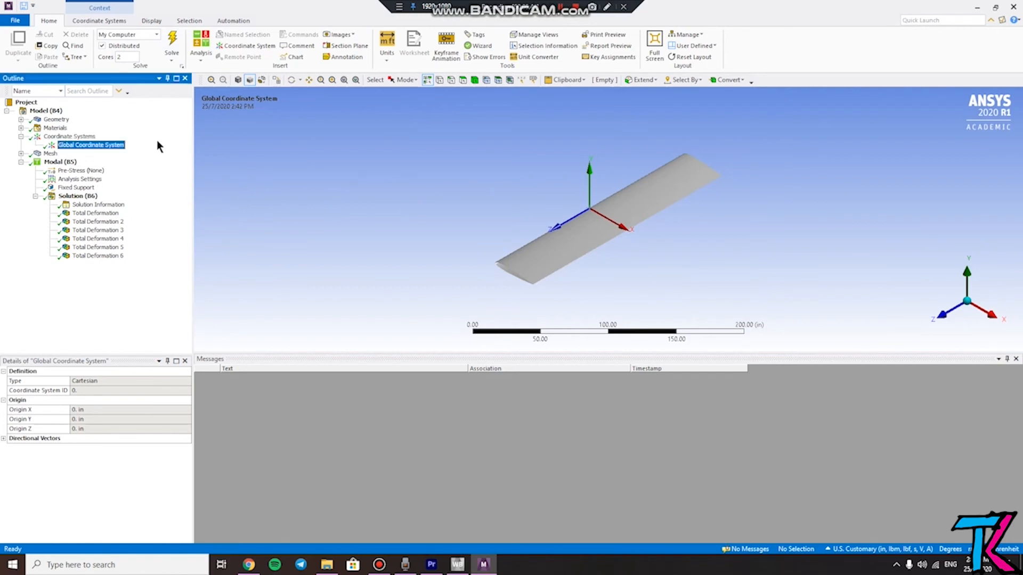
left_click(965, 300)
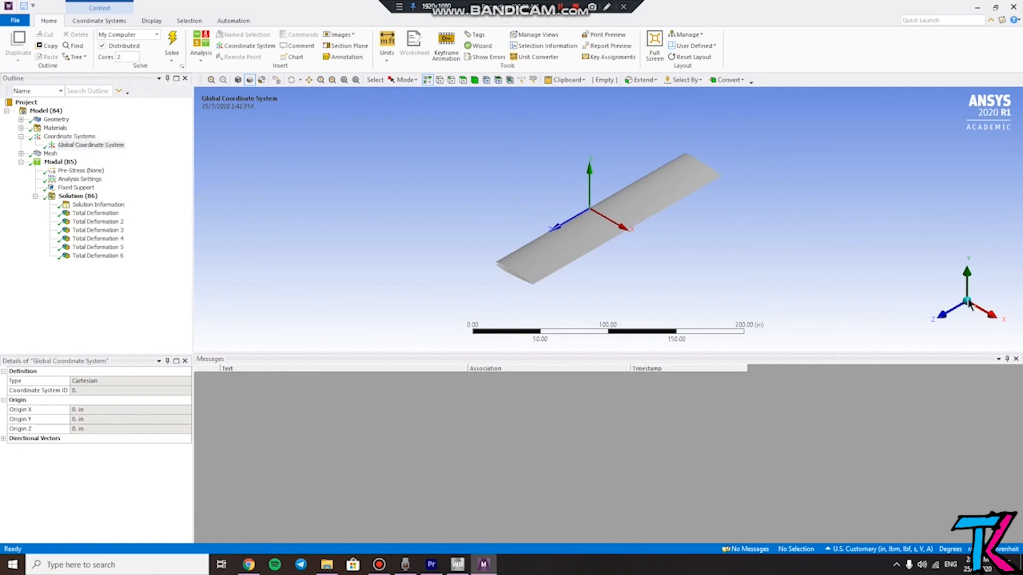
Insert a new coordinate system under Coordinate Systems
left_click(74, 137)
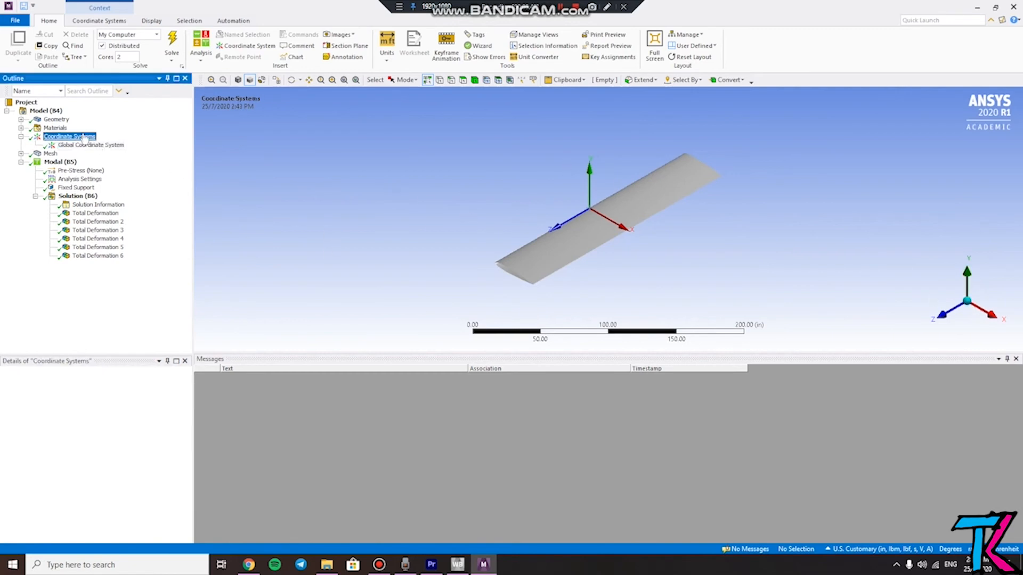
right_click(85, 138)
right_click(89, 139)
mouse_move(126, 144)
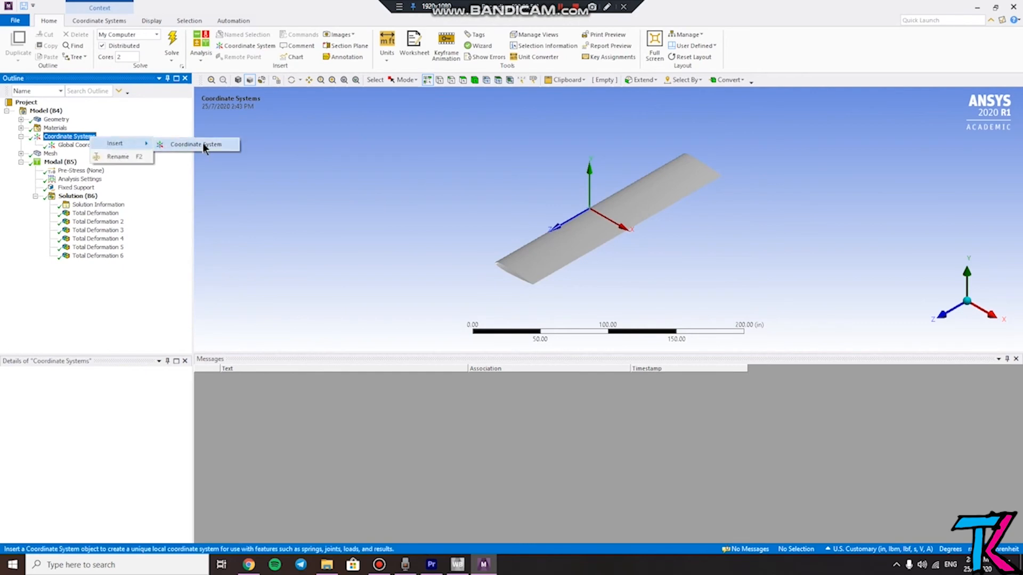
left_click(188, 143)
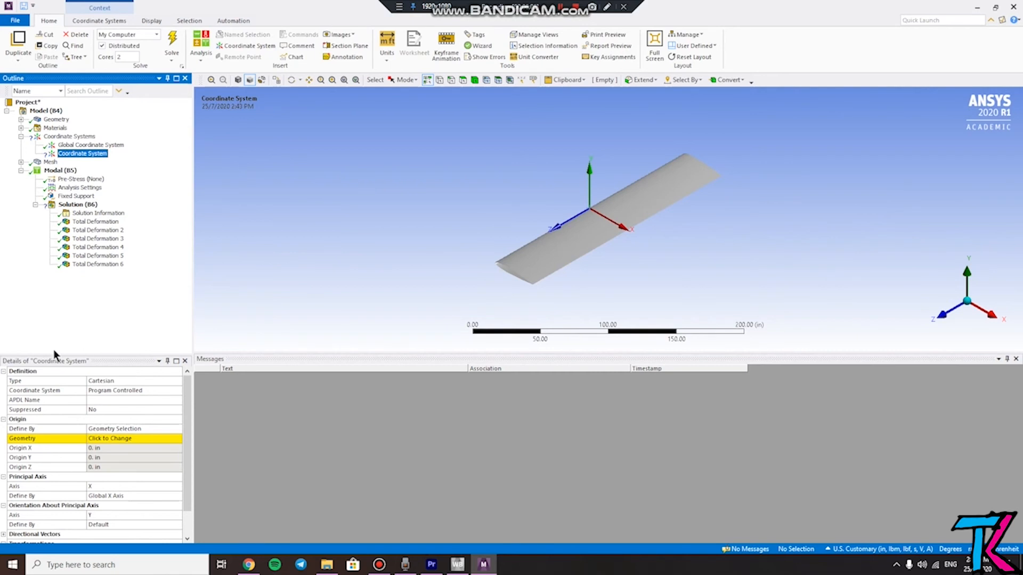
Review the Cartesian and Cylindrical type options of the new coordinate system and collapse its Definition group
left_click(10, 380)
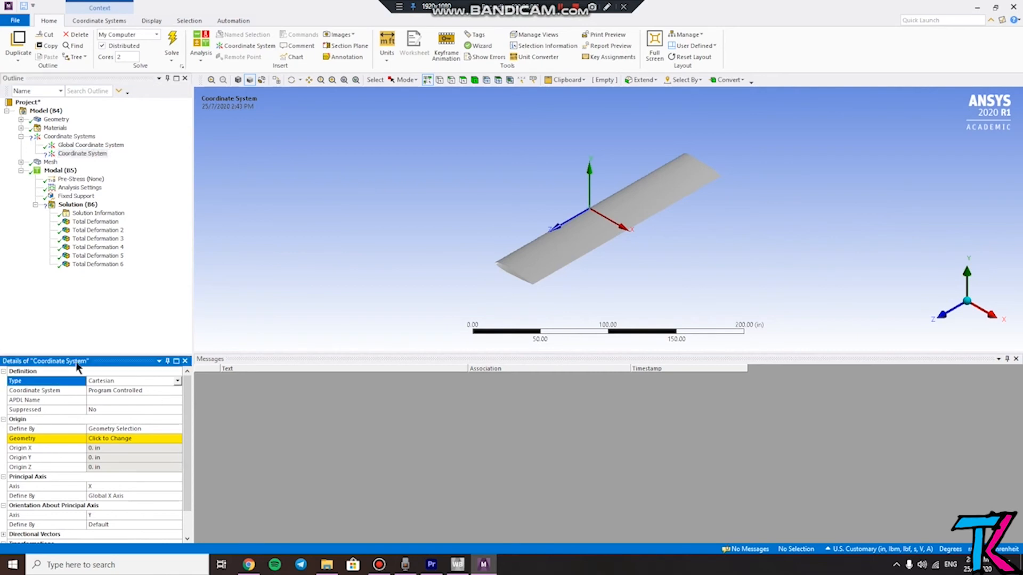
left_click(177, 382)
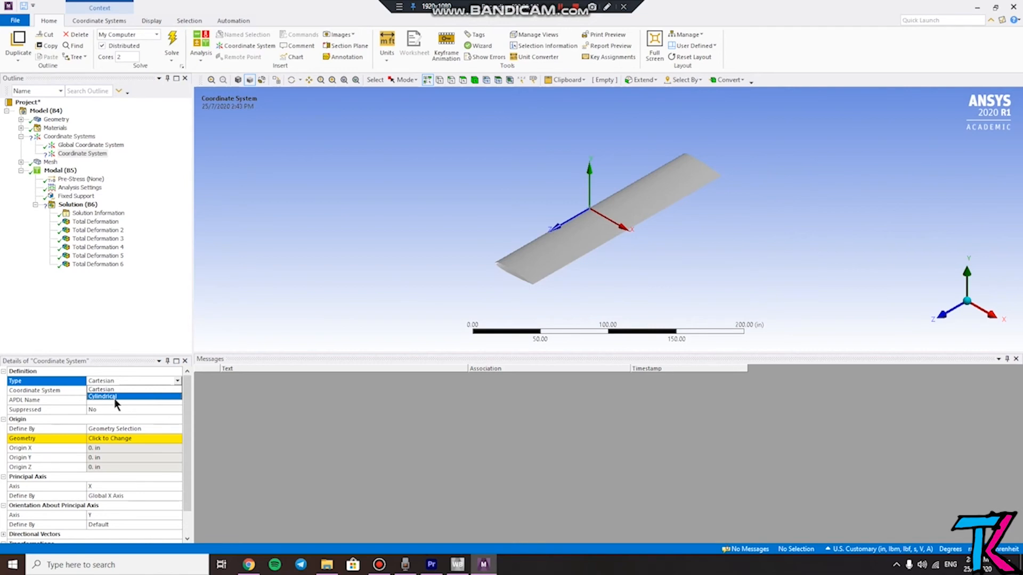
left_click(139, 321)
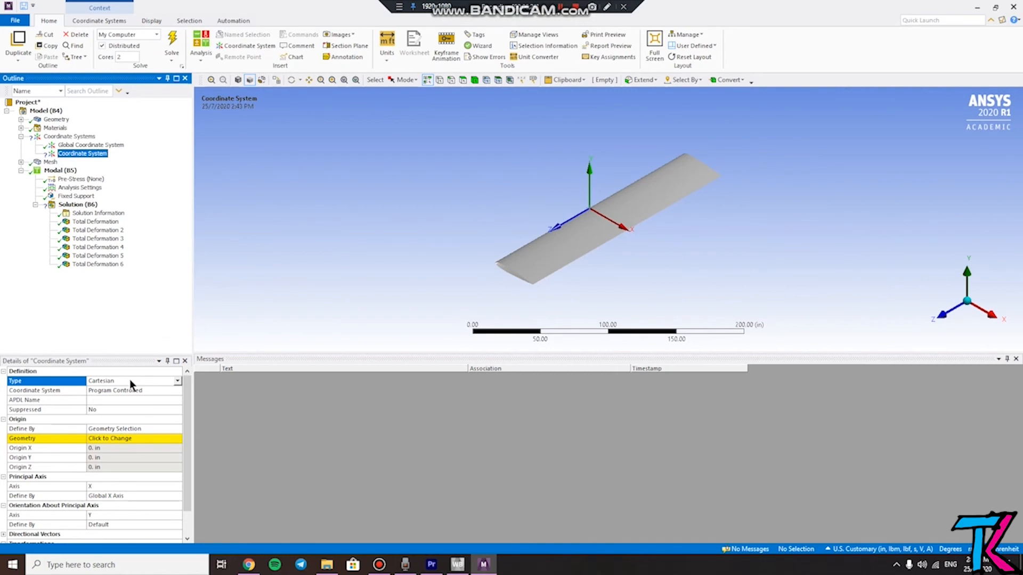
scroll(433, 316, "up", 1)
right_click(433, 316)
left_click(54, 309)
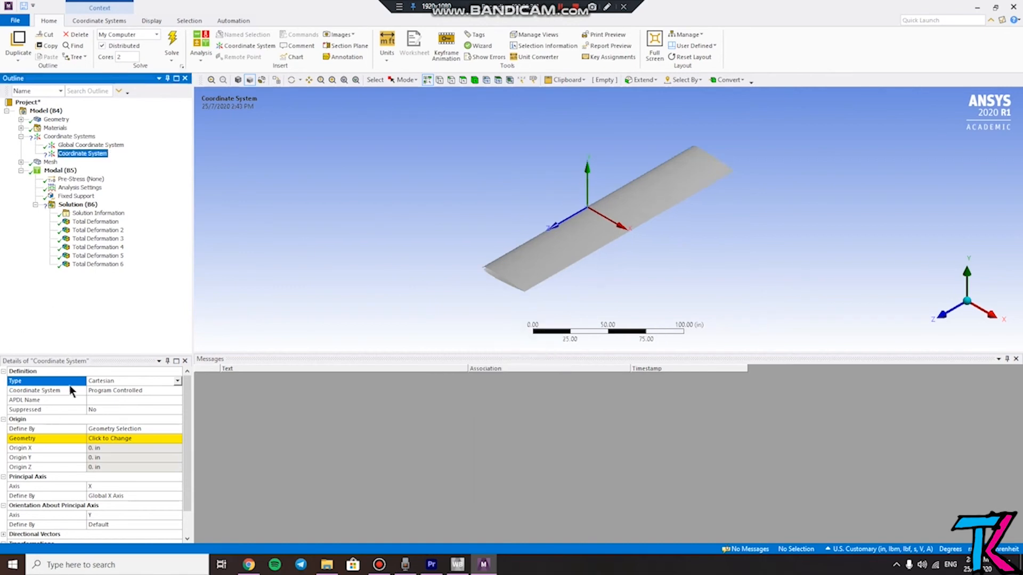
left_click(3, 372)
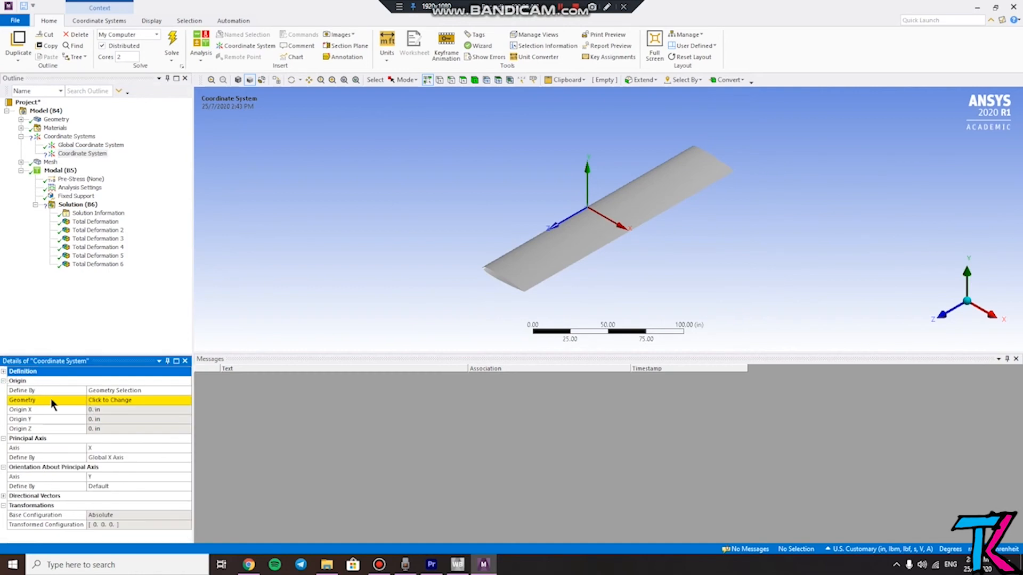
Place the new coordinate system's origin by Geometry Selection on the corner vertex at the airfoil's near end
left_click(136, 391)
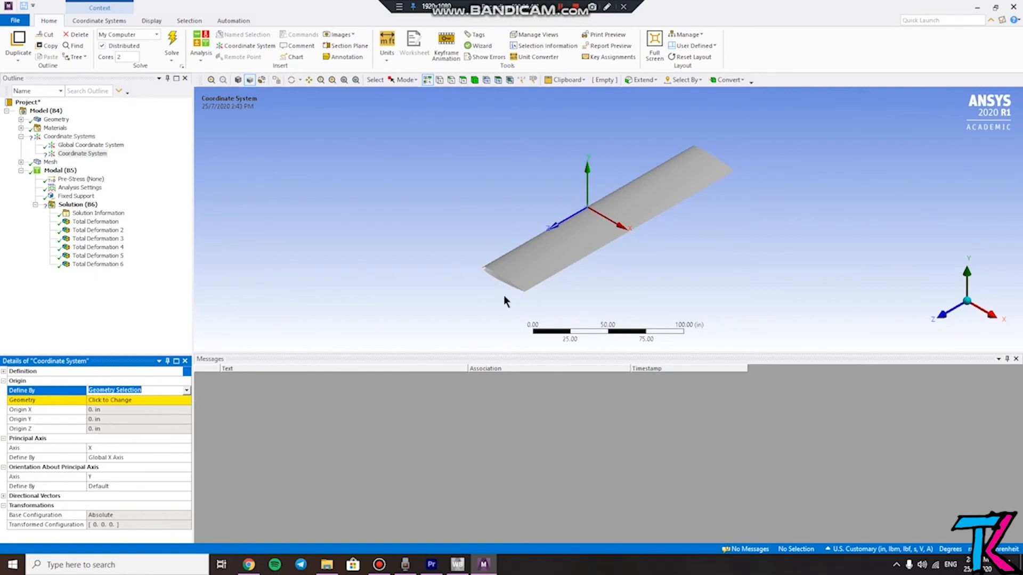
left_click(440, 79)
left_click(482, 268)
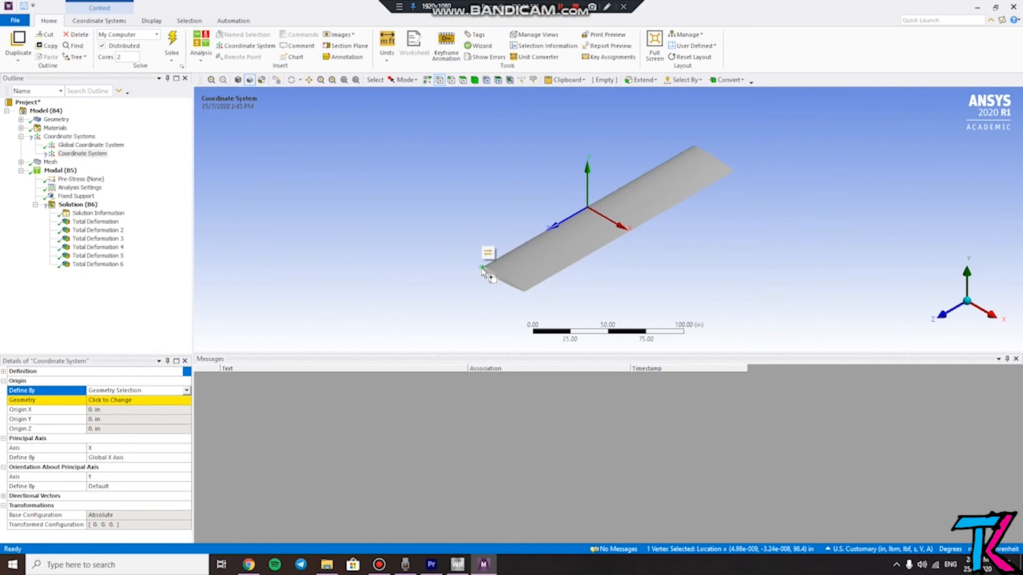
left_click(129, 403)
left_click(123, 399)
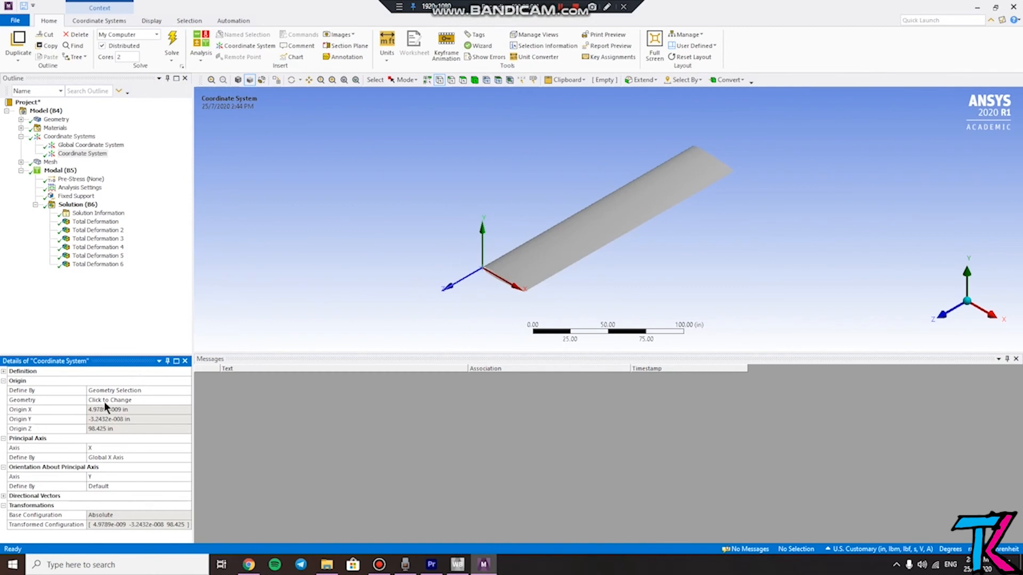
Define the coordinate system's origin by Global Coordinates and set Origin X, Y and Z to 0 in
left_click(173, 390)
left_click(187, 390)
left_click(134, 411)
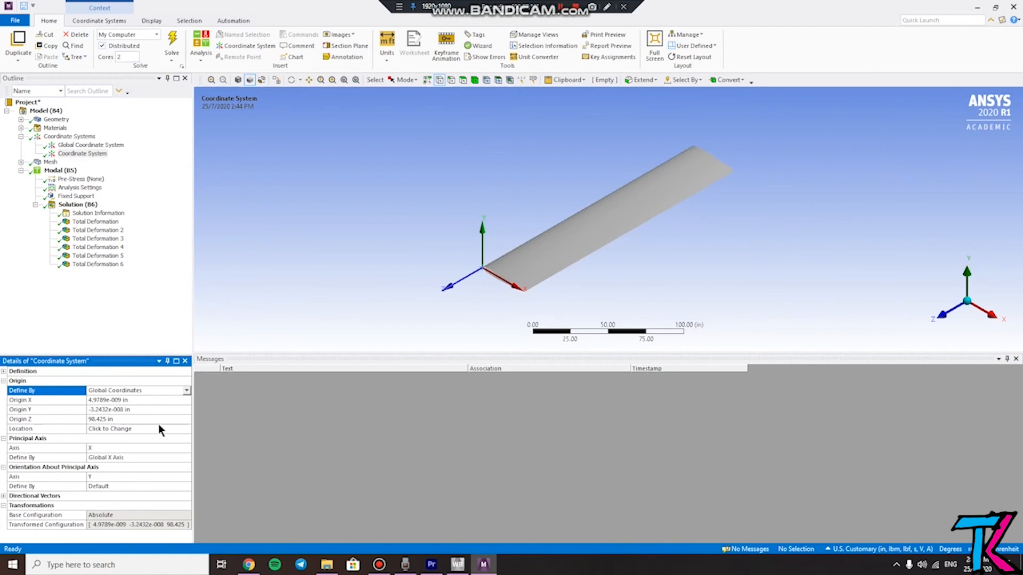
left_click(142, 400)
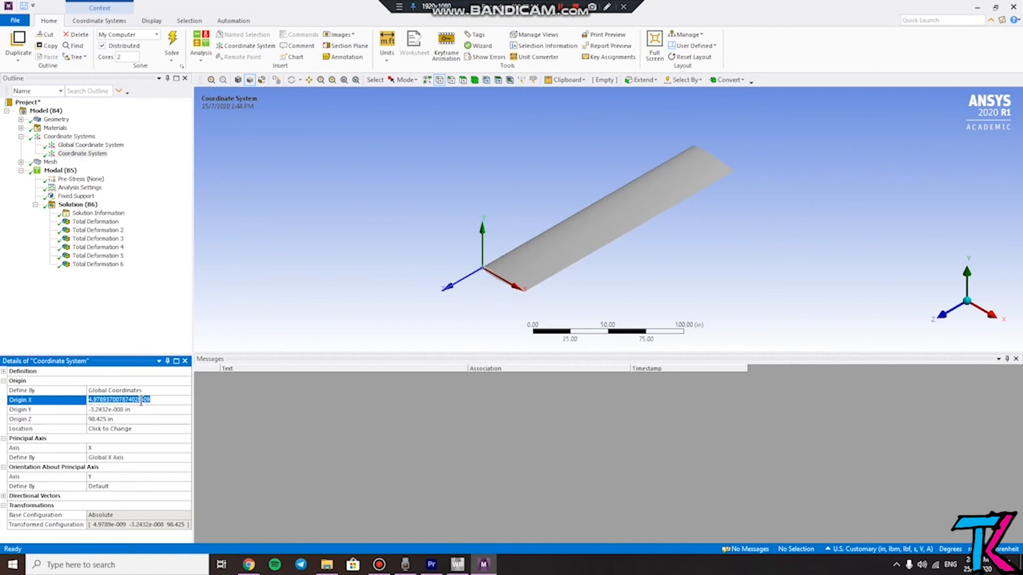
type("0")
key("Return")
left_click(141, 410)
type("0")
left_click(145, 420)
type("0")
key("Return")
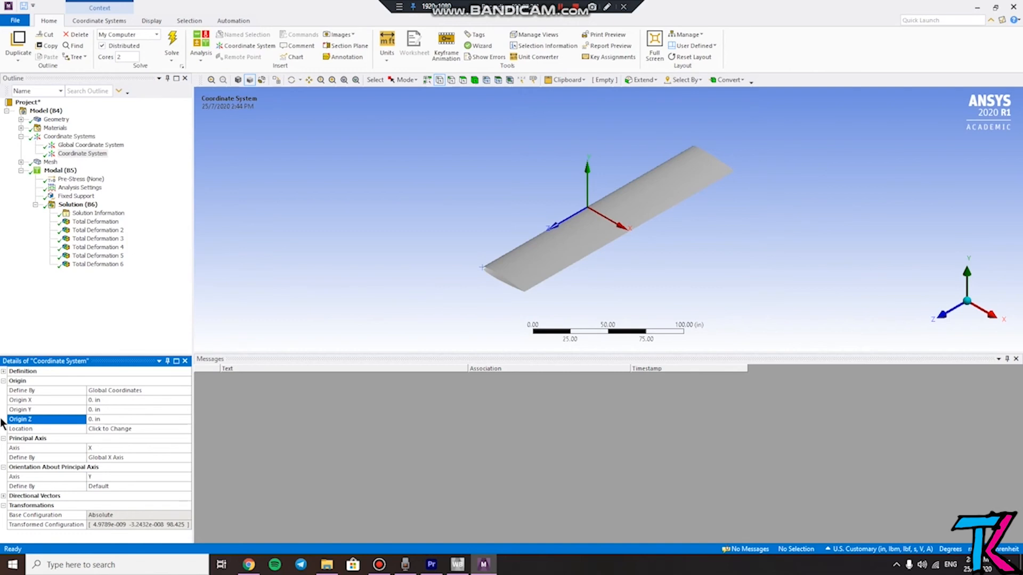
Review the origin definition options and axis settings, collapsing the Origin, Orientation About Principal Axis and Principal Axis groups
left_click(188, 389)
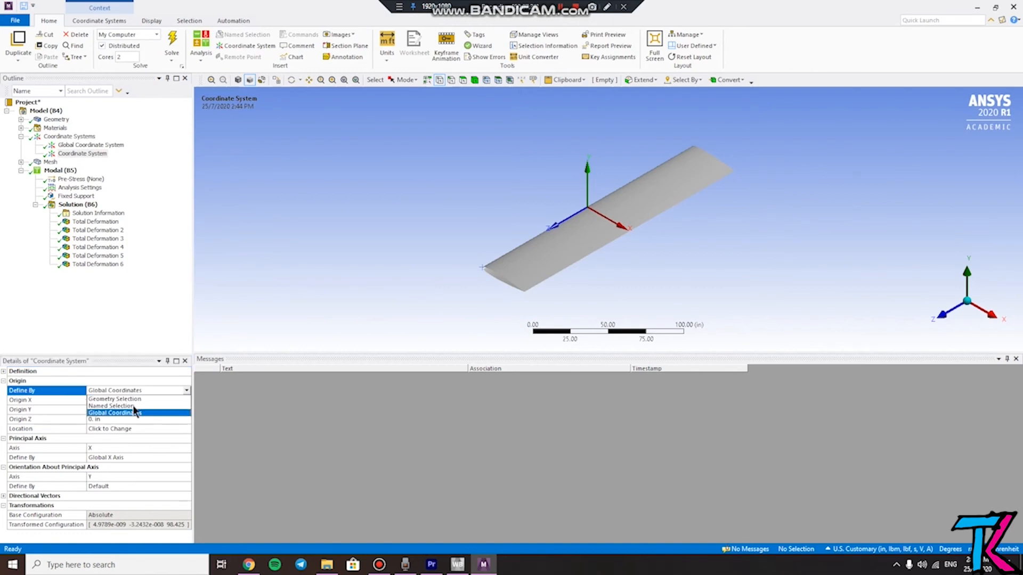
left_click(4, 381)
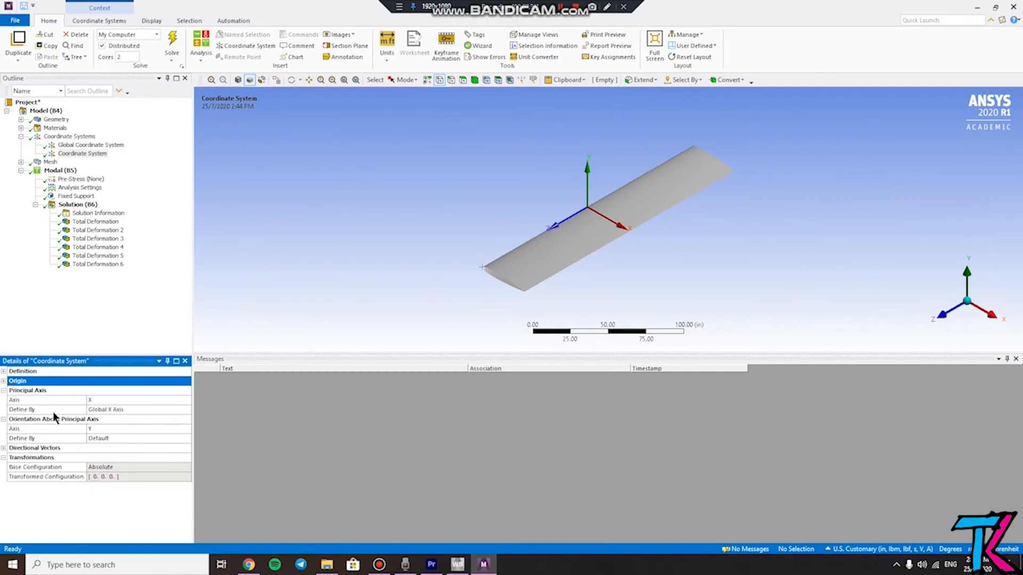
left_click(4, 420)
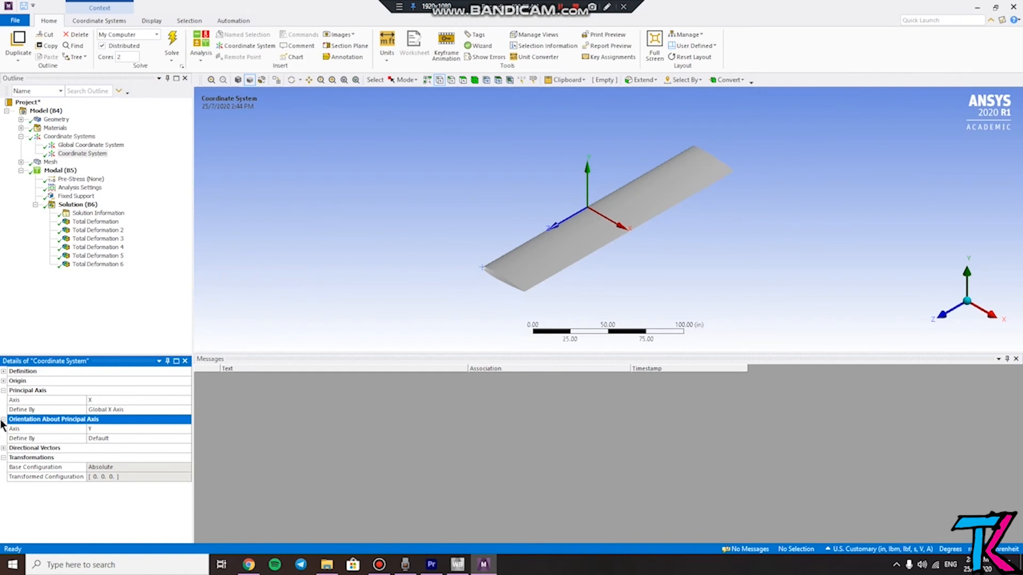
left_click(4, 420)
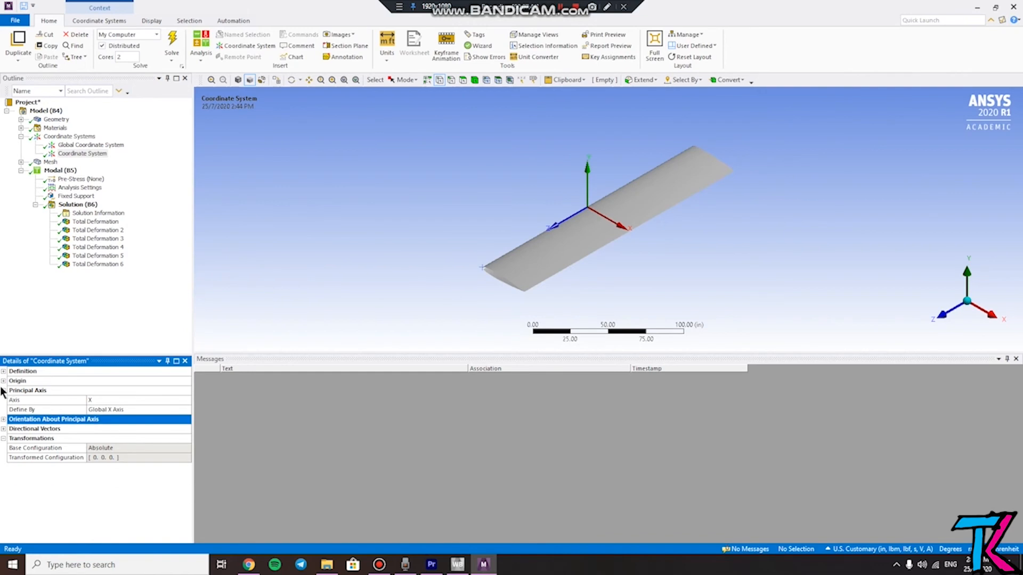
left_click(3, 391)
left_click(147, 335)
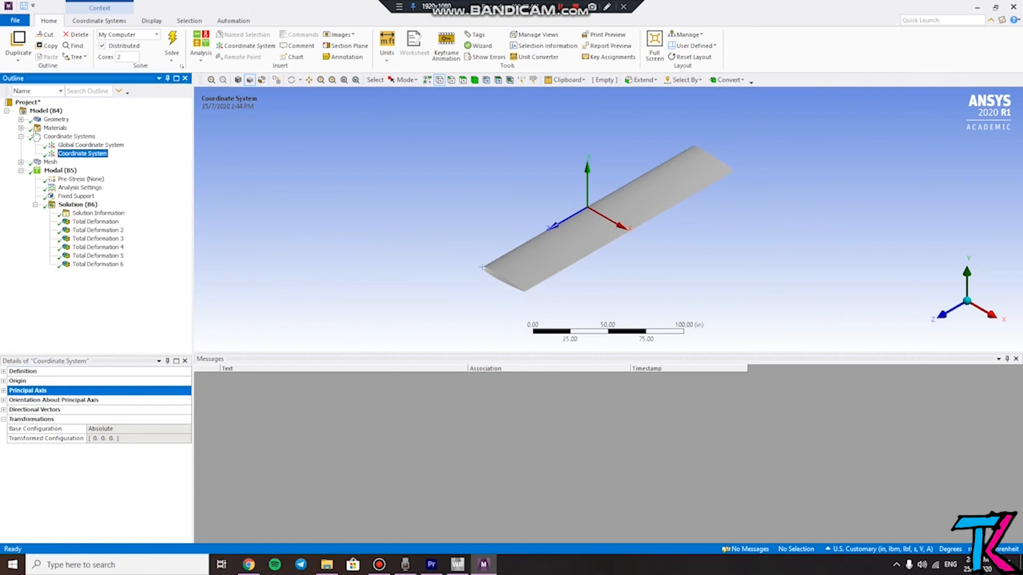
Expand Mesh, collapse Coordinate Systems, and display the airfoil's mesh with its settings
left_click(21, 162)
left_click(20, 162)
left_click(21, 162)
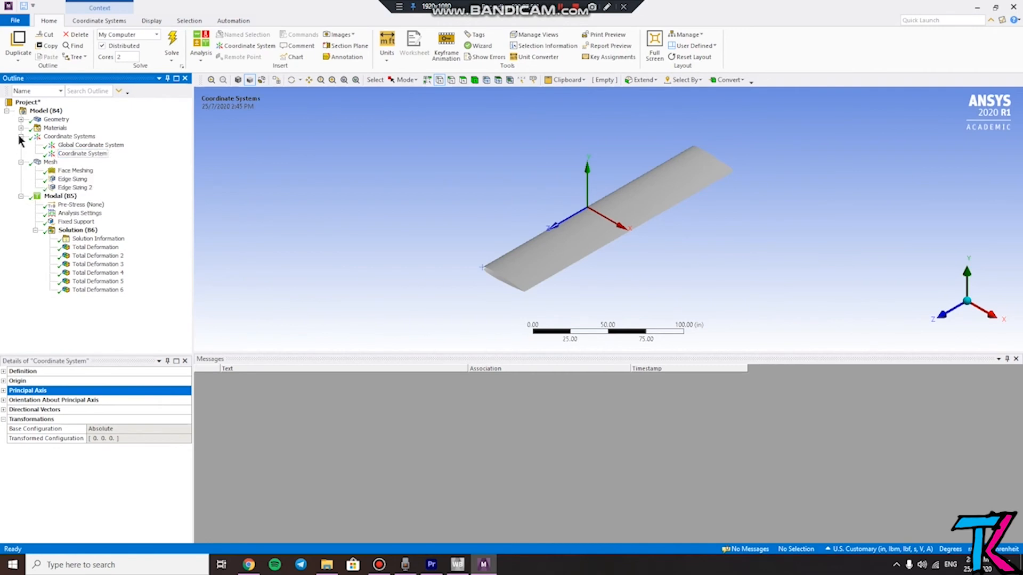
left_click(21, 137)
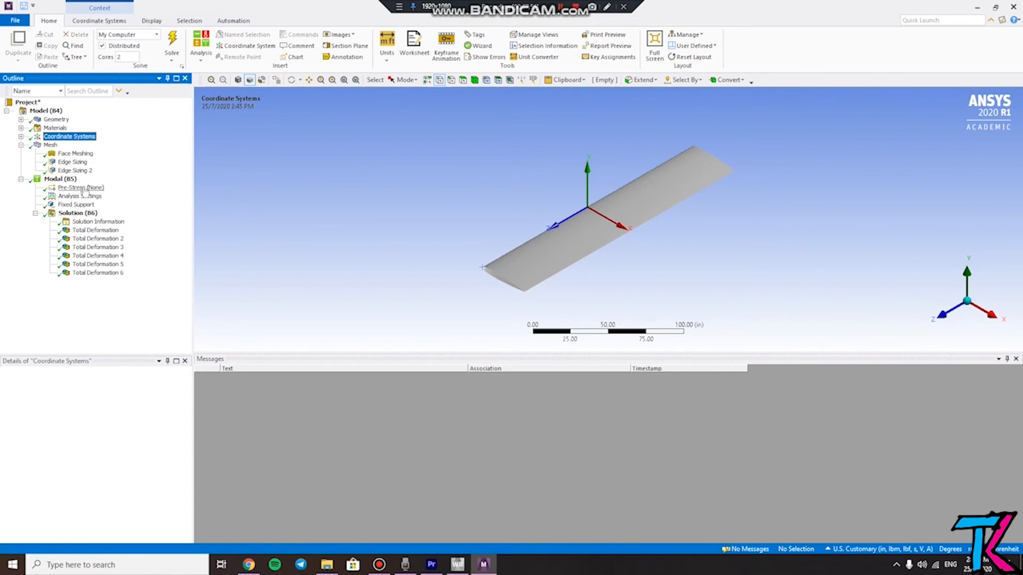
left_click(50, 145)
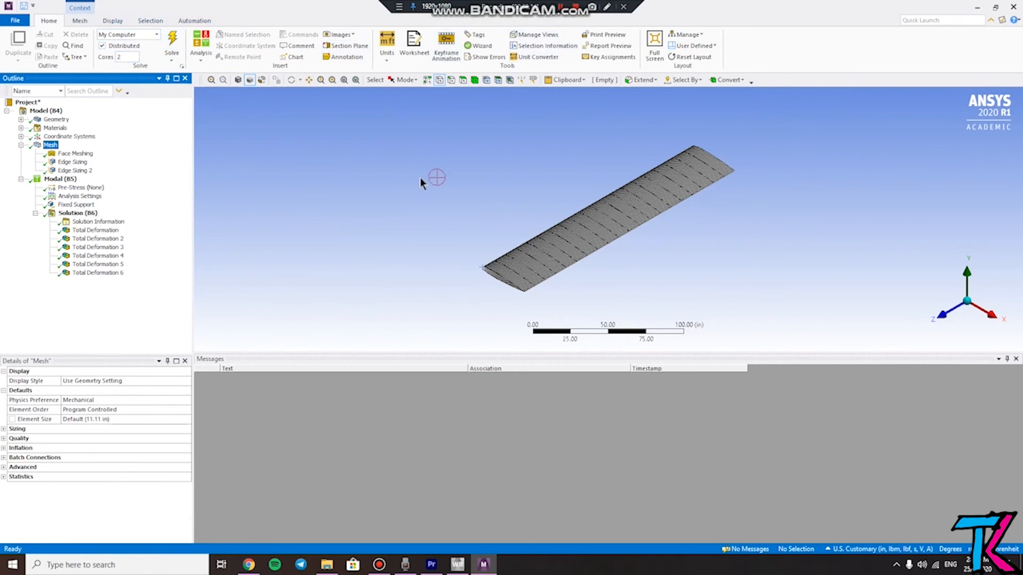
Review the available mesh controls and generate the airfoil's mesh
left_click(78, 20)
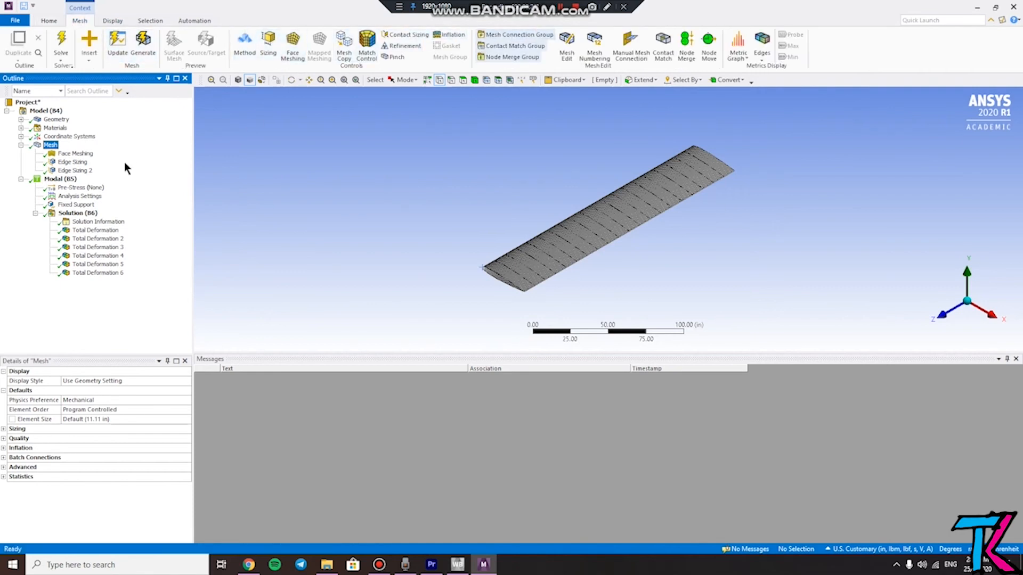
left_click(50, 145)
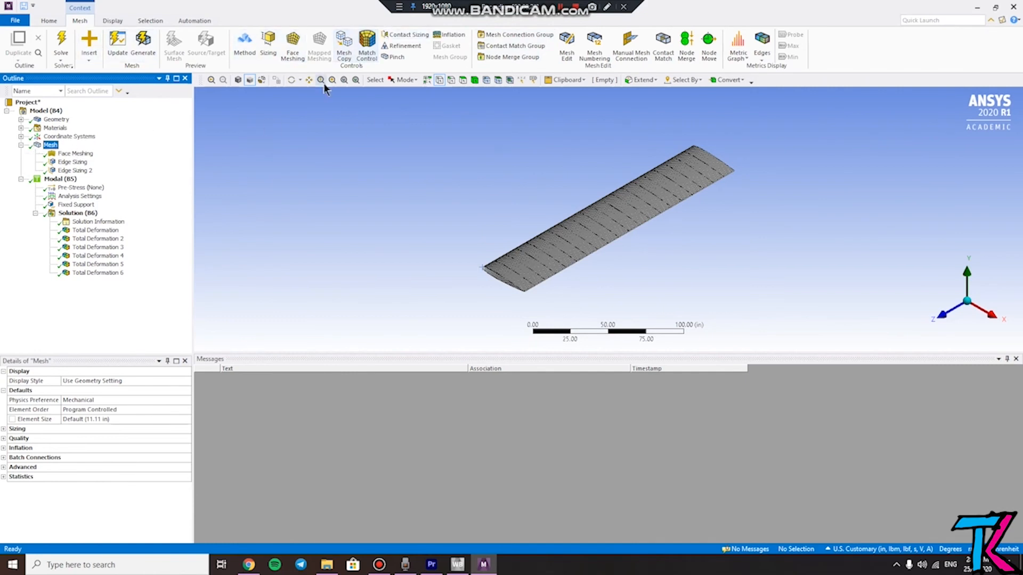
left_click(143, 46)
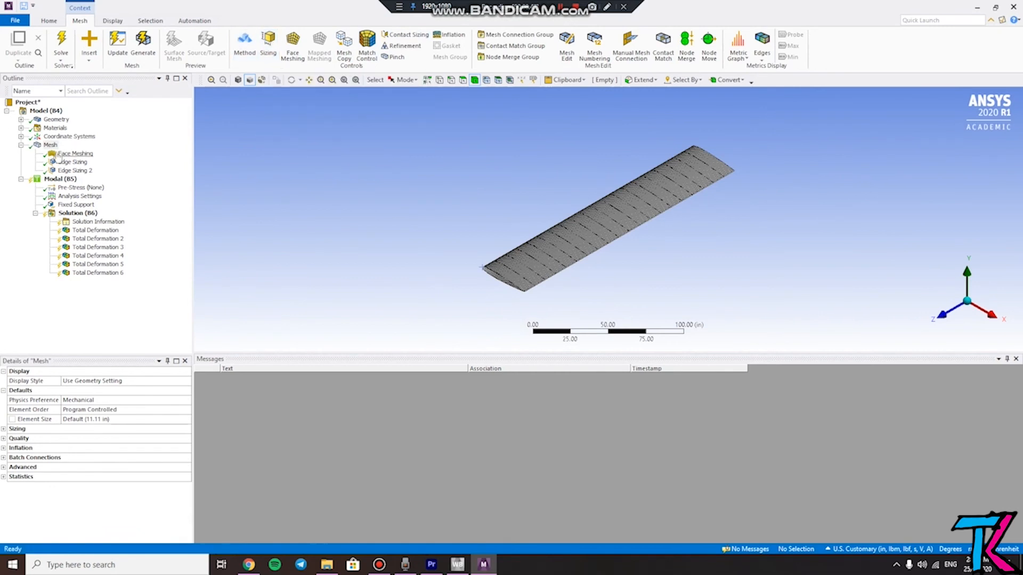
Add a Sizing mesh control and inspect its Element Size setting, leaving it at default, with its Geometry open for selection
left_click(272, 46)
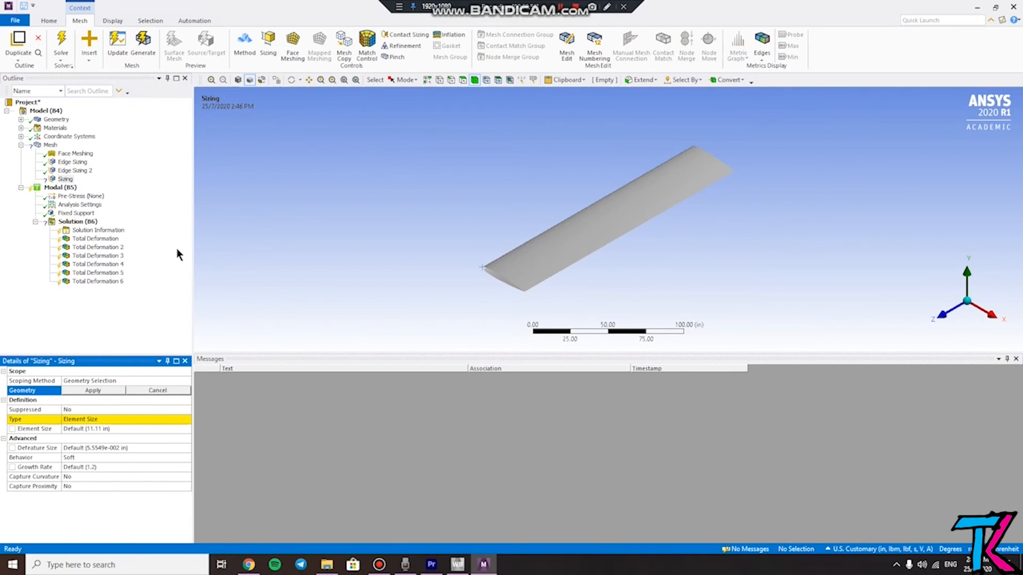
left_click(98, 427)
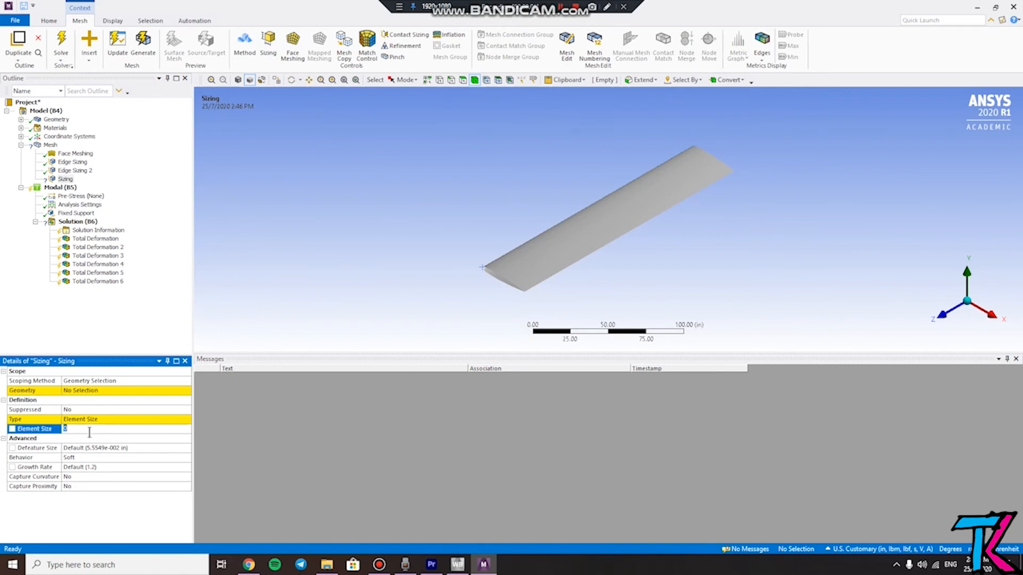
left_click(107, 441)
left_click(105, 429)
left_click(73, 391)
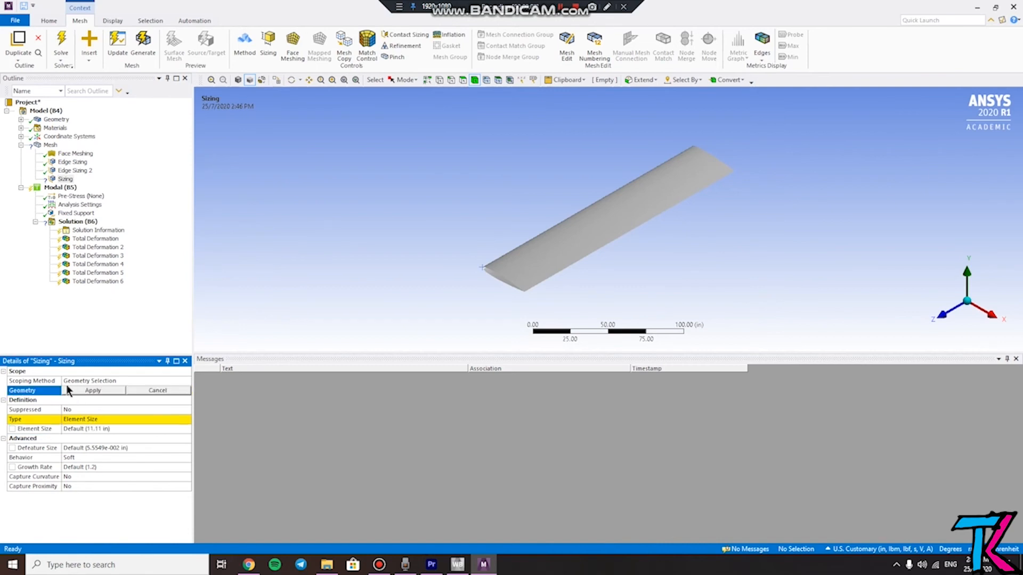
Pick the airfoil's upper face, using the face selection filter, as geometry for the new sizing control
middle_click_drag(660, 216, 709, 209)
left_click(979, 297)
left_click(463, 80)
left_click(530, 244)
Examine the airfoil's overlapping upper and lower faces from above and below to see which one is selected
middle_click_drag(588, 287, 490, 311)
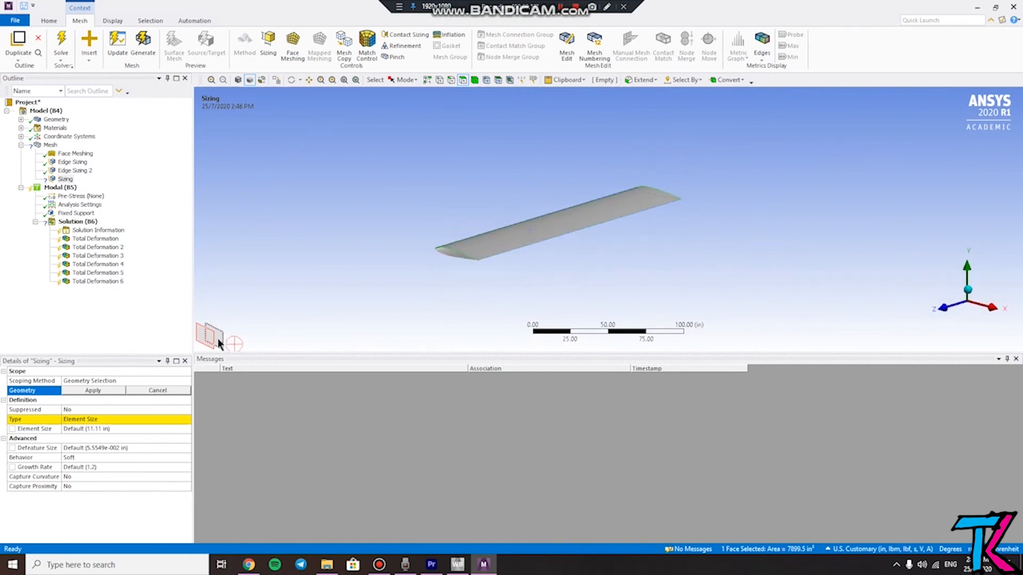
middle_click_drag(277, 316, 386, 297)
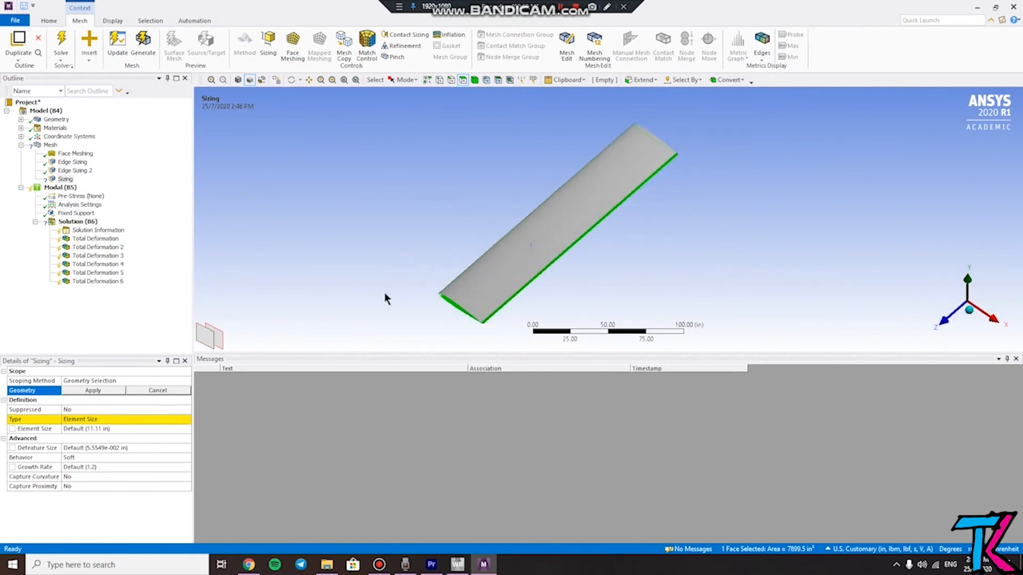
left_click(197, 337)
middle_click_drag(428, 303, 232, 333)
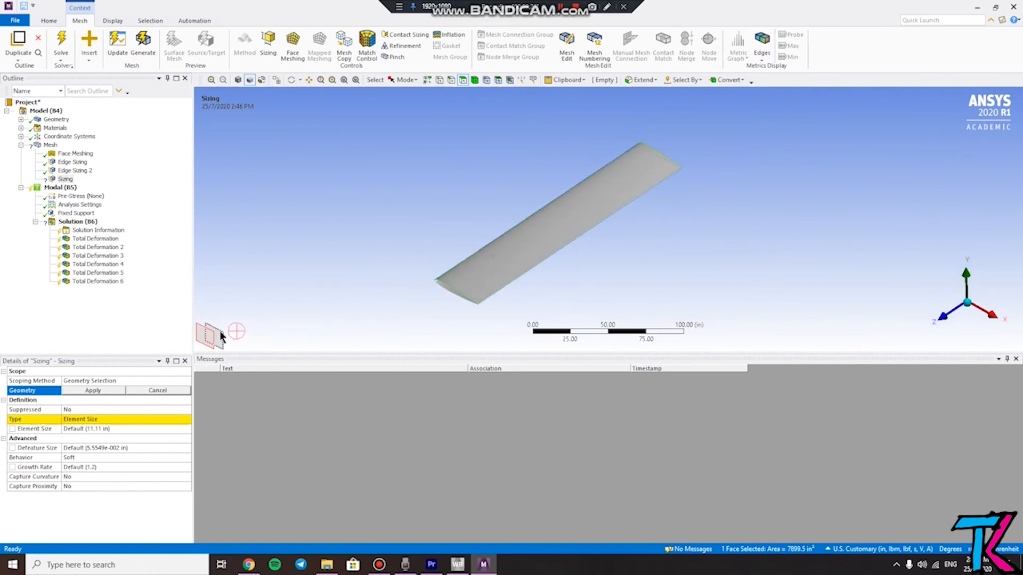
mouse_move(596, 289)
middle_mouse_down()
mouse_move(601, 239)
mouse_move(597, 269)
middle_mouse_up()
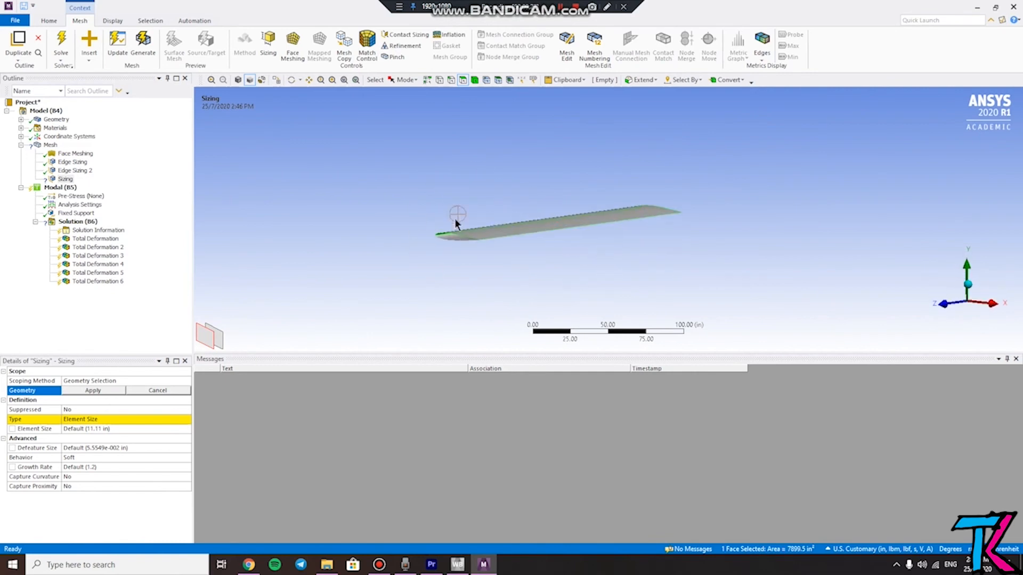
middle_click_drag(445, 262, 452, 315)
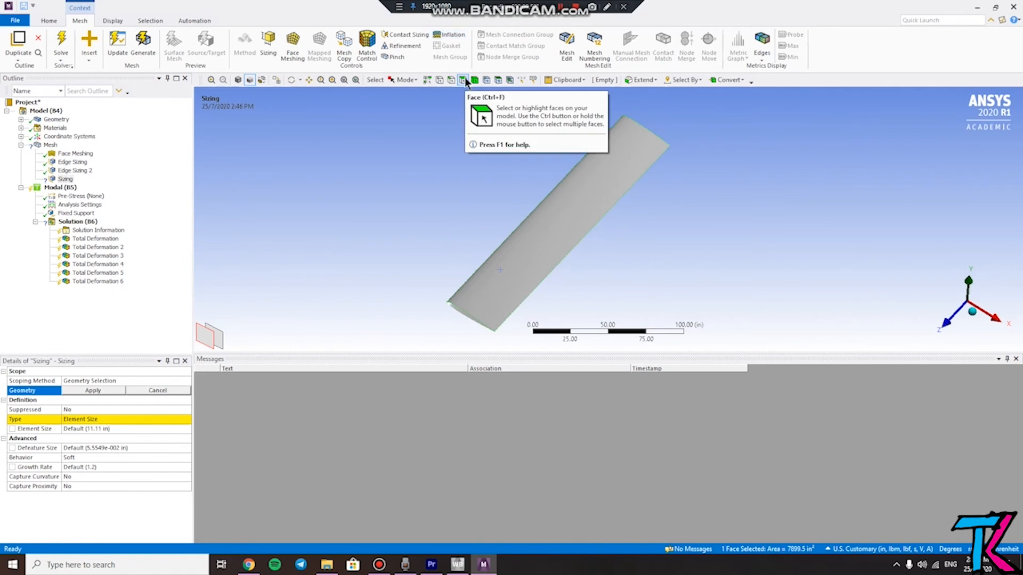
middle_click_drag(395, 286, 393, 258)
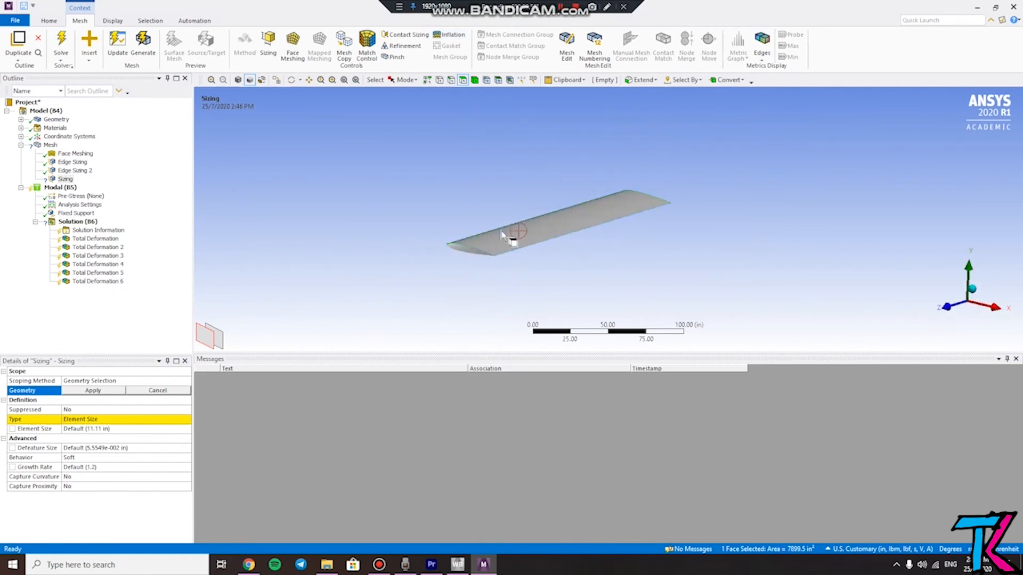
middle_click_drag(503, 234, 278, 178)
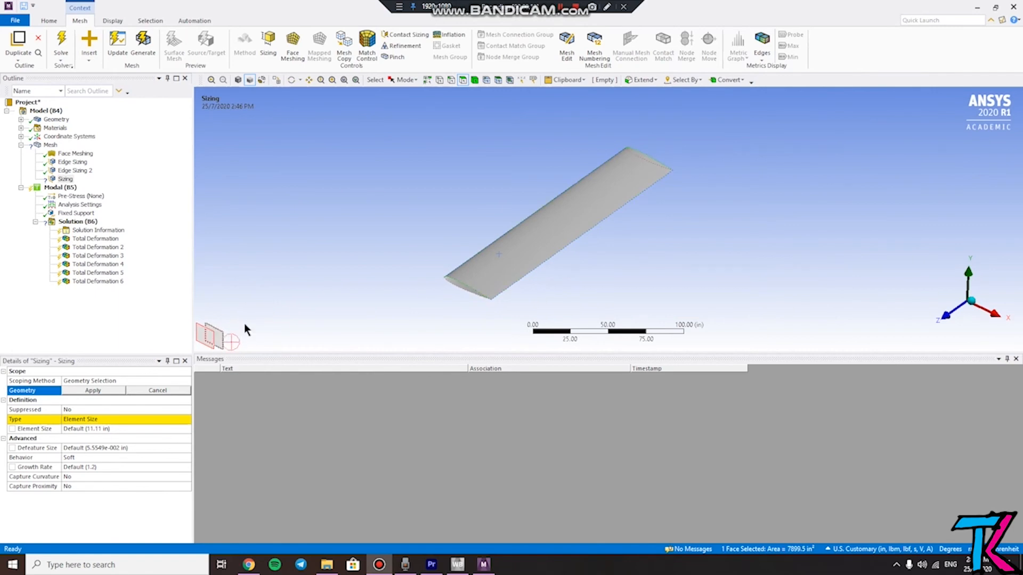
middle_click_drag(476, 305, 507, 271)
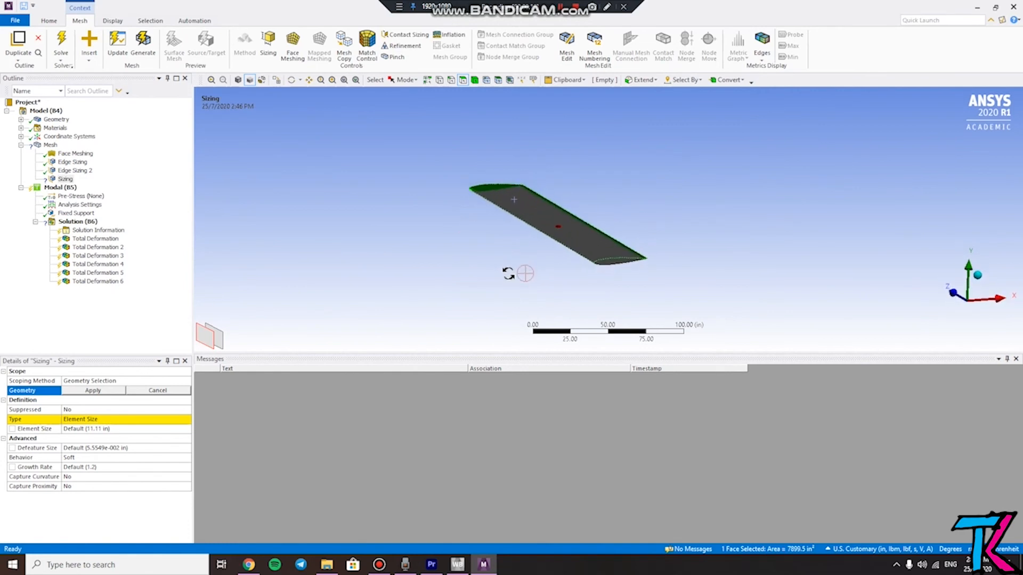
scroll(538, 213, "up", 5)
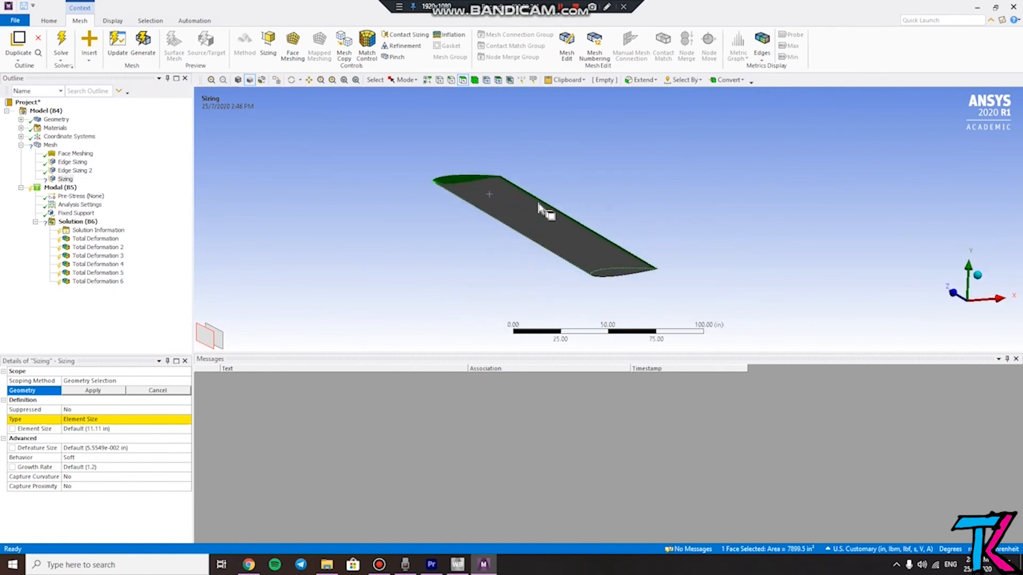
scroll(335, 163, "up", 3)
middle_click_drag(334, 165, 463, 203)
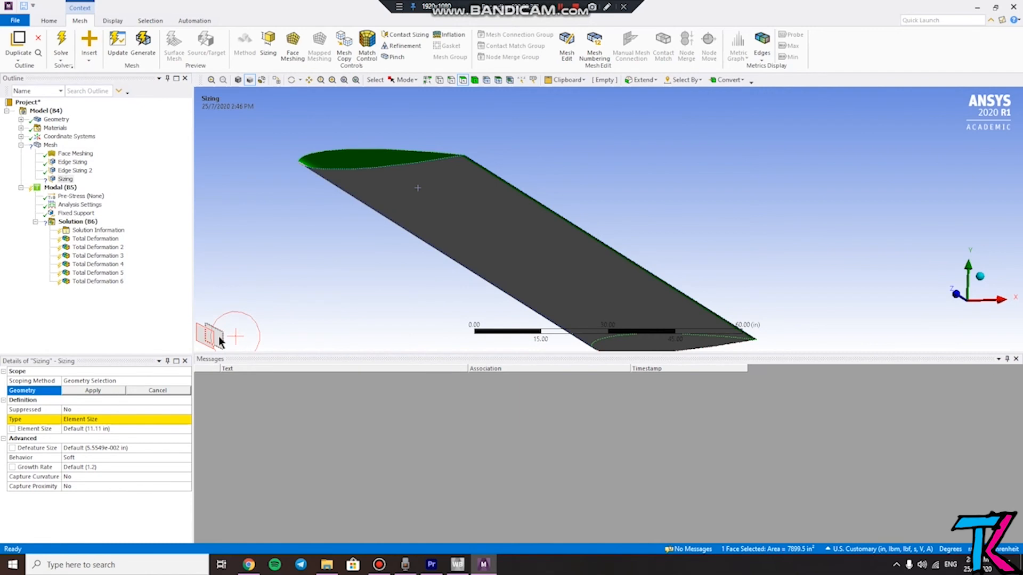
middle_click_drag(479, 132, 475, 160)
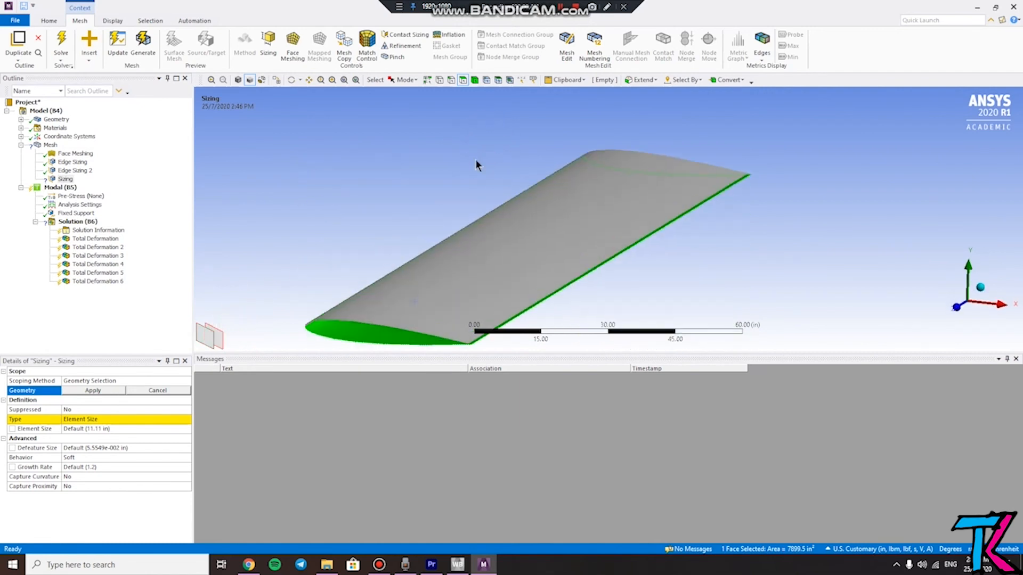
Alternate the selection between the stacked faces and scope the sizing control to the airfoil's upper face
left_click(366, 331)
left_click(207, 341)
left_click(219, 338)
left_click(217, 338)
left_click(207, 339)
left_click(216, 341)
left_click(210, 341)
left_click(217, 341)
left_click(208, 340)
left_click(216, 341)
left_click(206, 340)
left_click(217, 342)
left_click(208, 341)
left_click(217, 341)
left_click(207, 340)
left_click(217, 342)
left_click(208, 341)
left_click(206, 339)
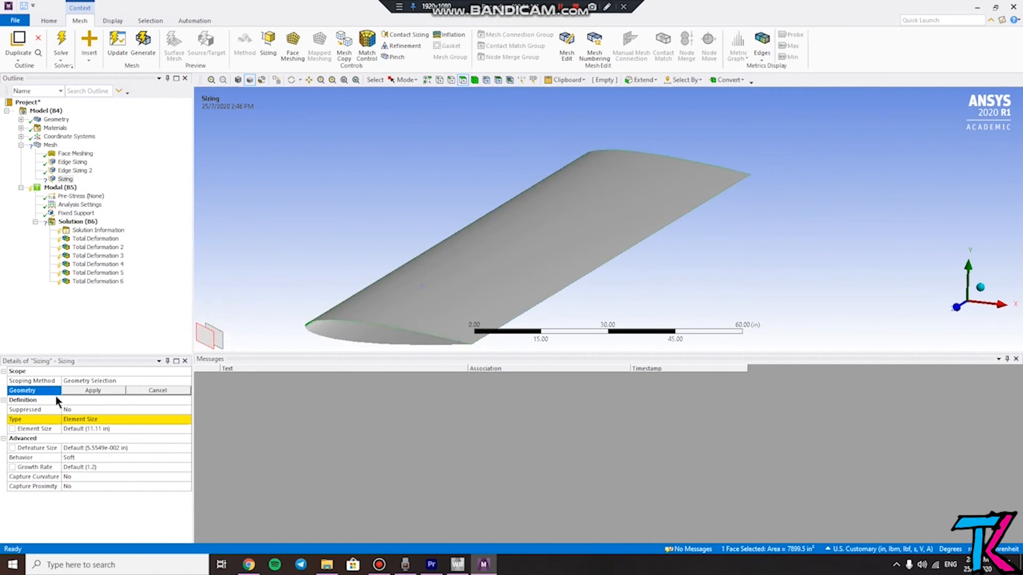
left_click(85, 392)
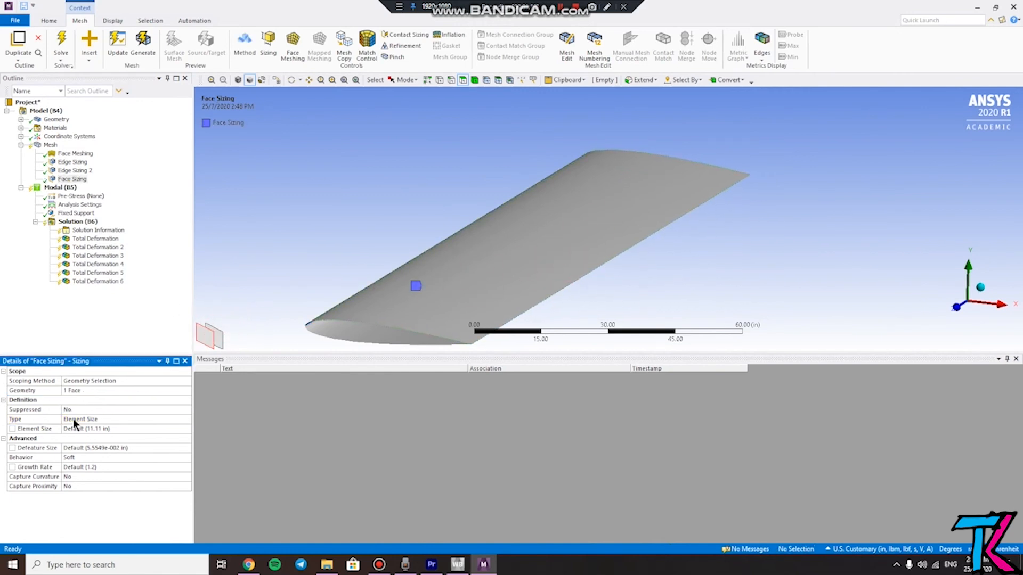
Delete the Face Sizing control from the mesh
left_click(72, 180)
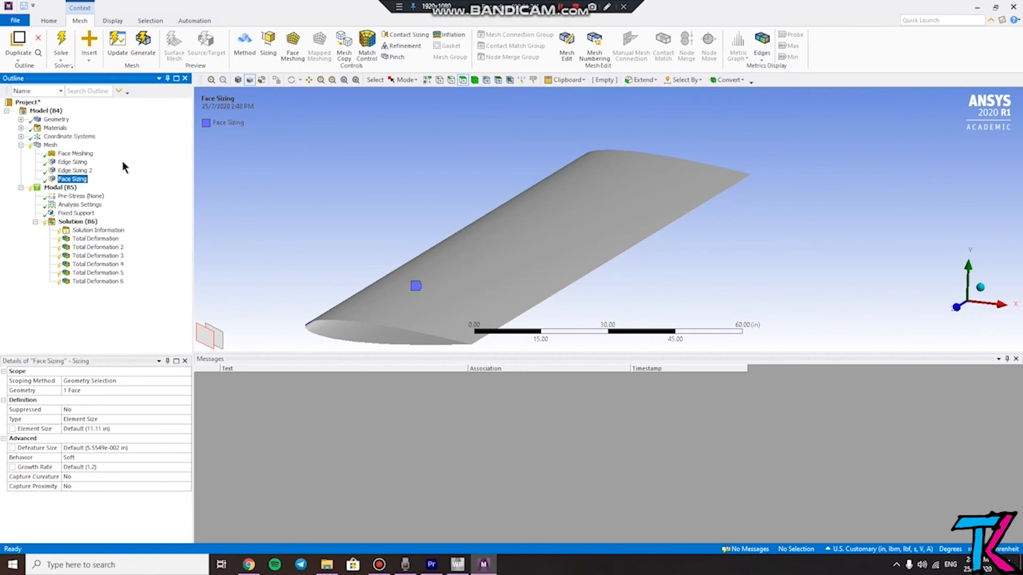
left_click(76, 180)
key("Delete")
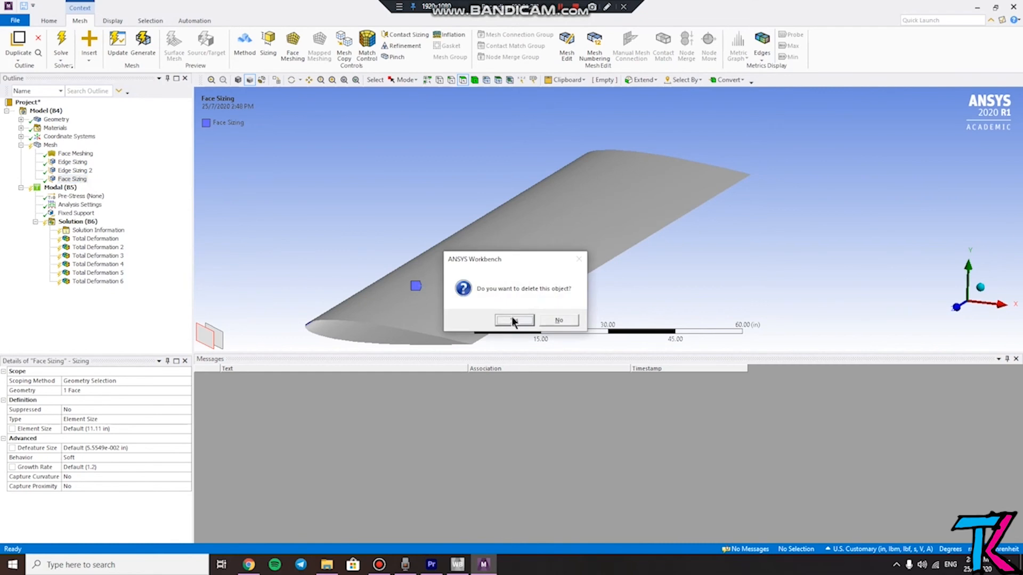
left_click(514, 321)
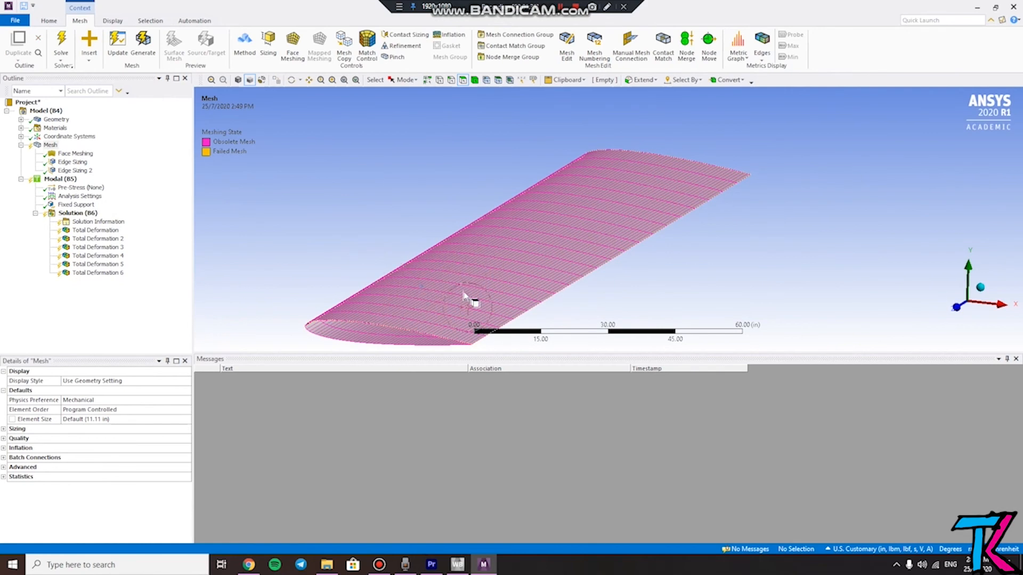
Inspect the airfoil's mesh, check the Modal system in the Workbench project schematic and return to Mechanical
middle_click_drag(486, 269, 474, 231)
middle_click_drag(502, 189, 526, 242)
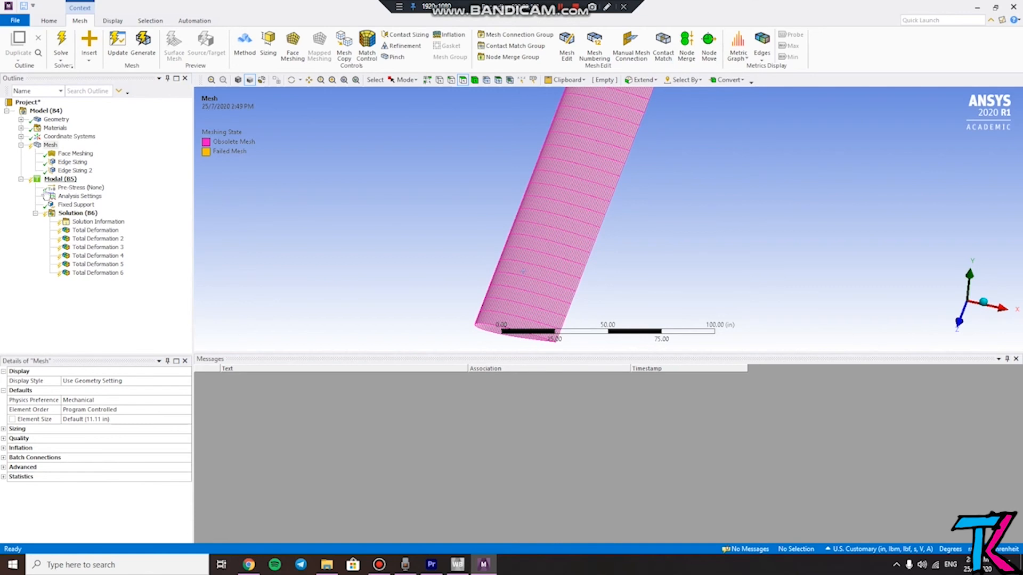
left_click(458, 564)
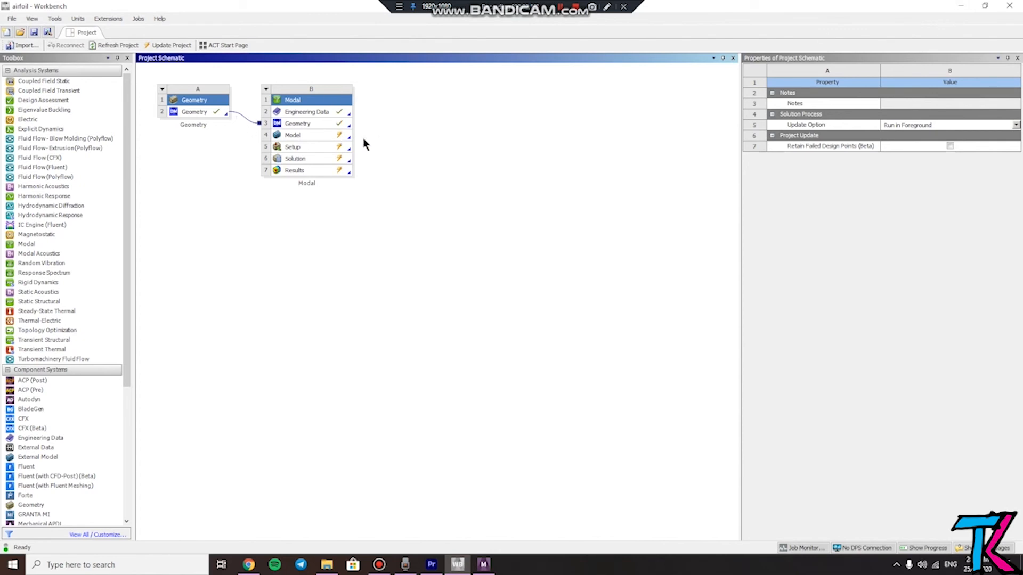
left_click(967, 10)
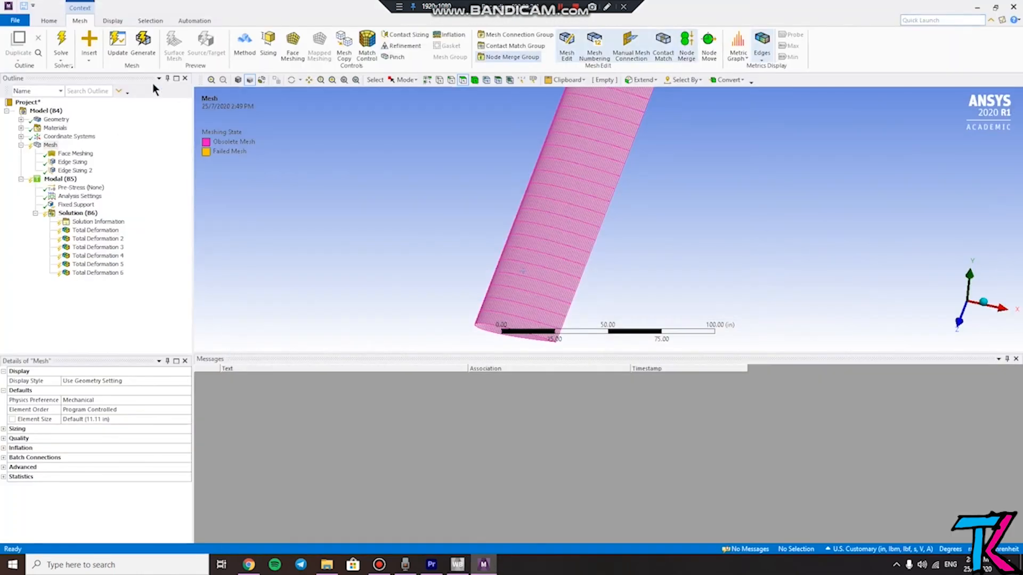
Update the airfoil's obsolete mesh
left_click(116, 52)
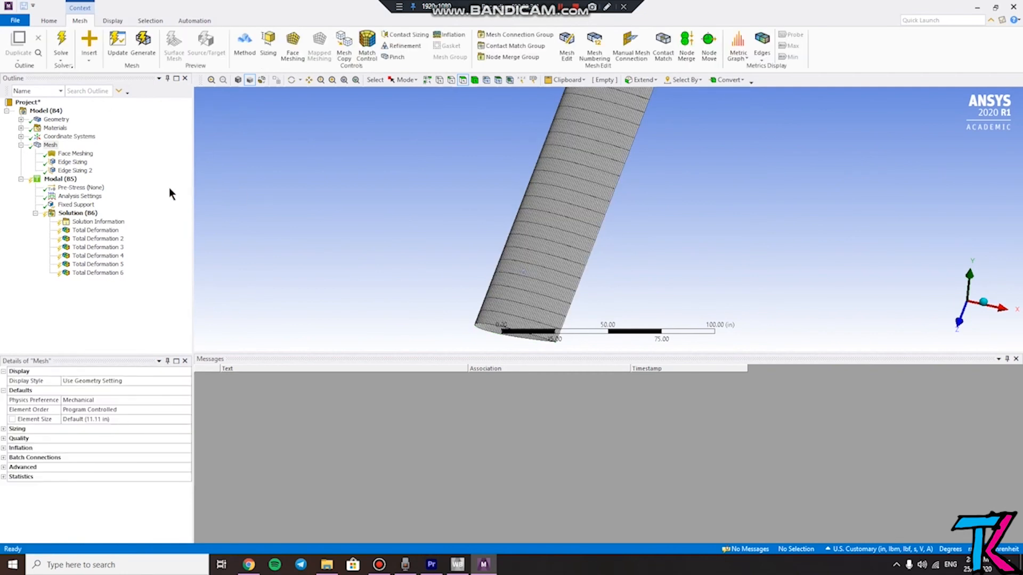
left_click(147, 304)
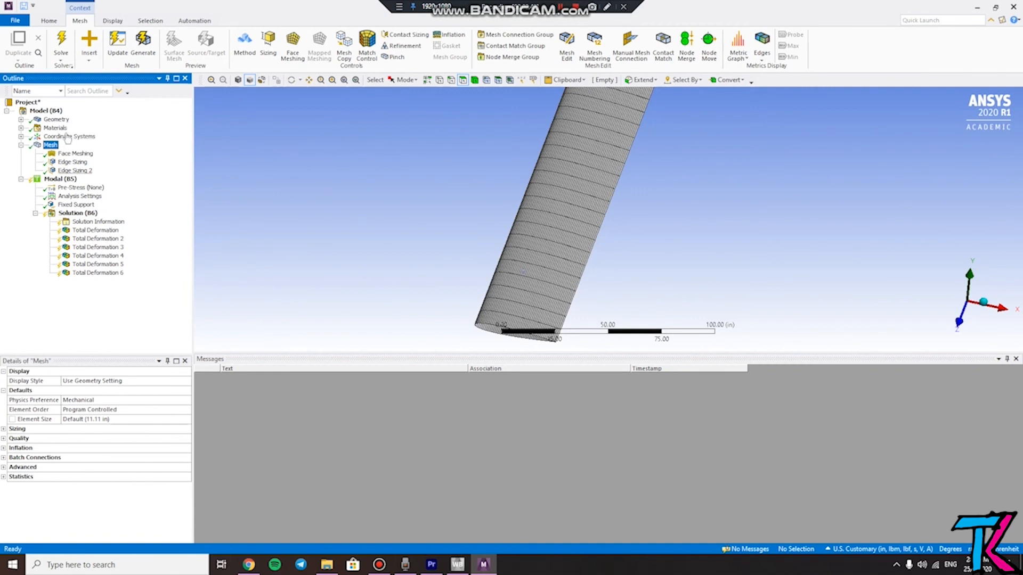
left_click(49, 20)
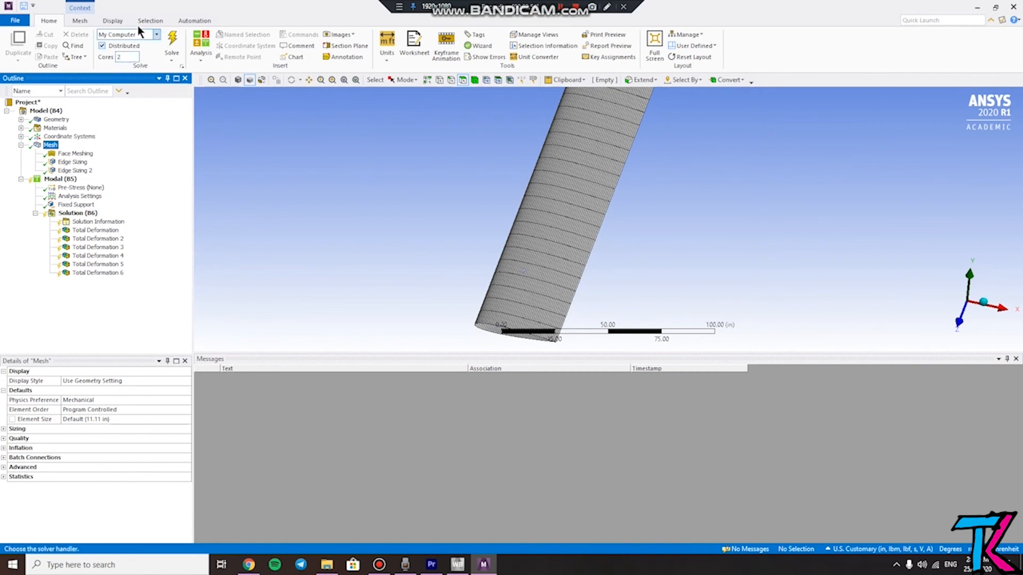
left_click(80, 20)
Examine the Face Meshing control's scoped faces and its available Method options
left_click(75, 154)
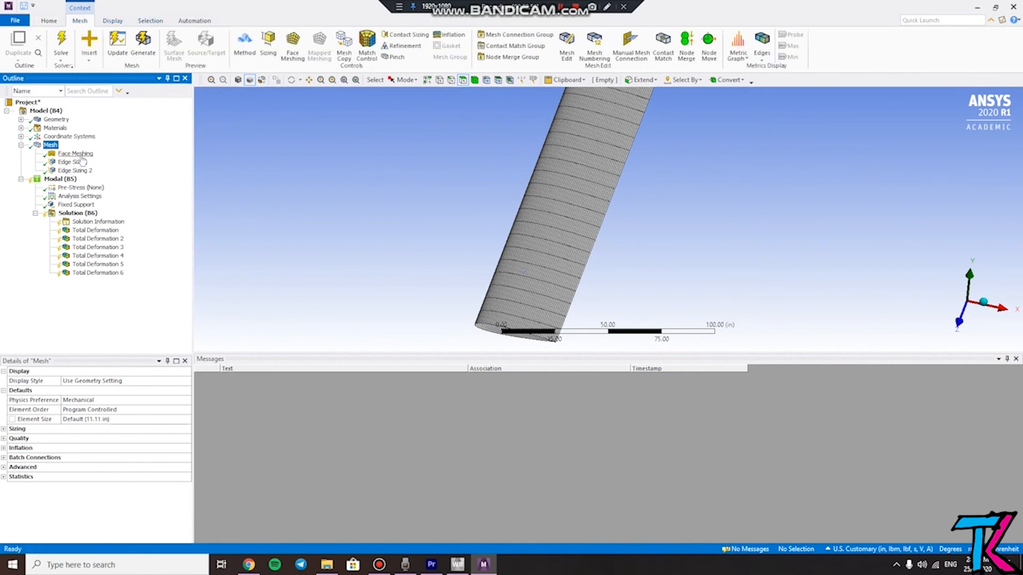
middle_click_drag(325, 300, 316, 283)
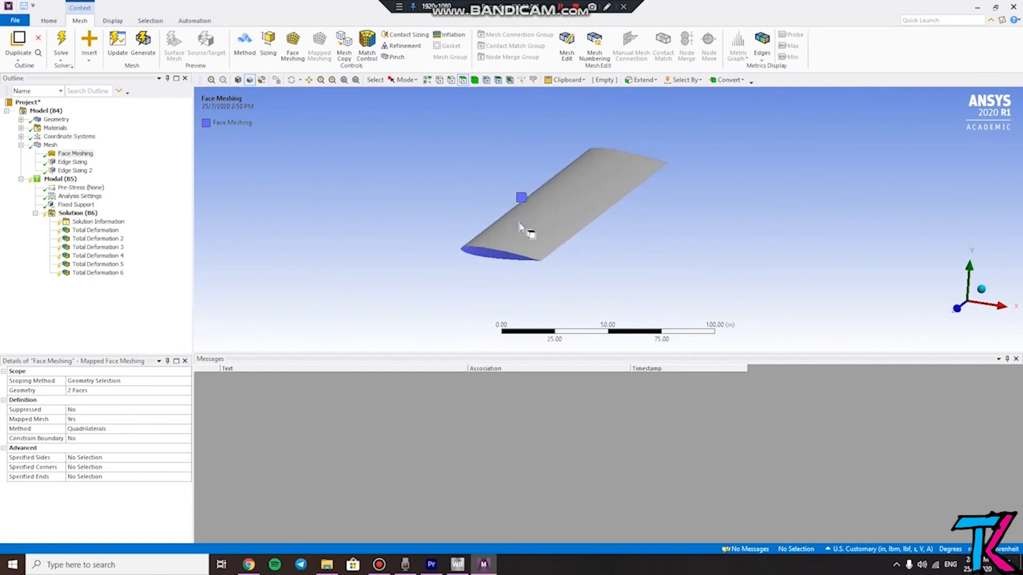
middle_click_drag(670, 248, 840, 267)
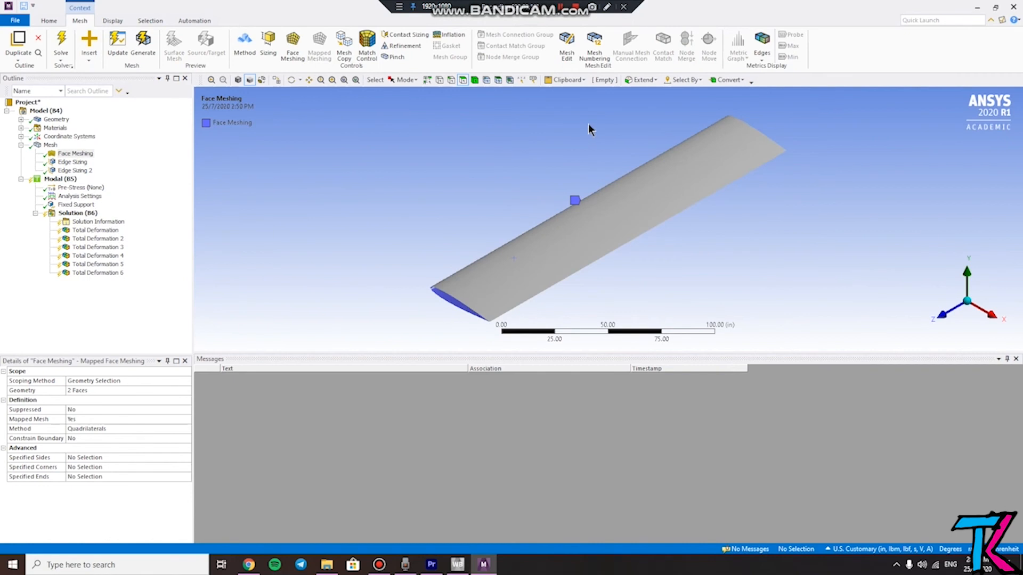
left_click(79, 429)
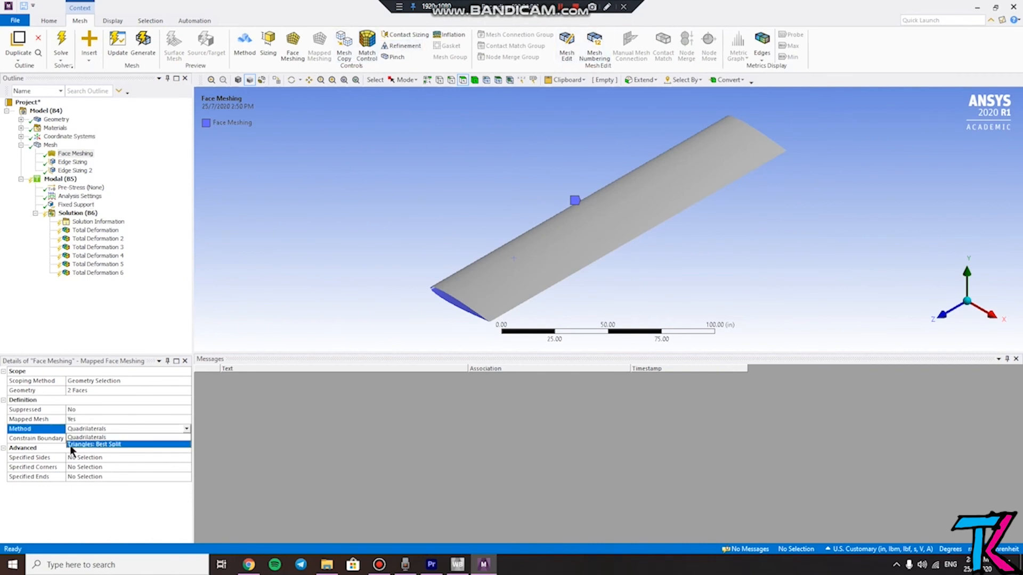
left_click(187, 429)
left_click(189, 428)
left_click(189, 429)
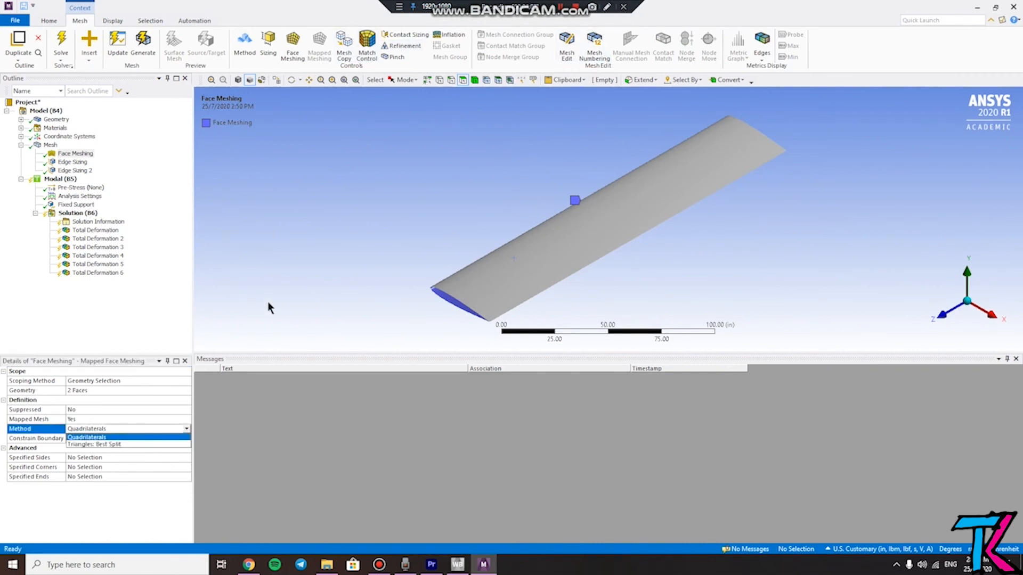
left_click(143, 299)
left_click(144, 298)
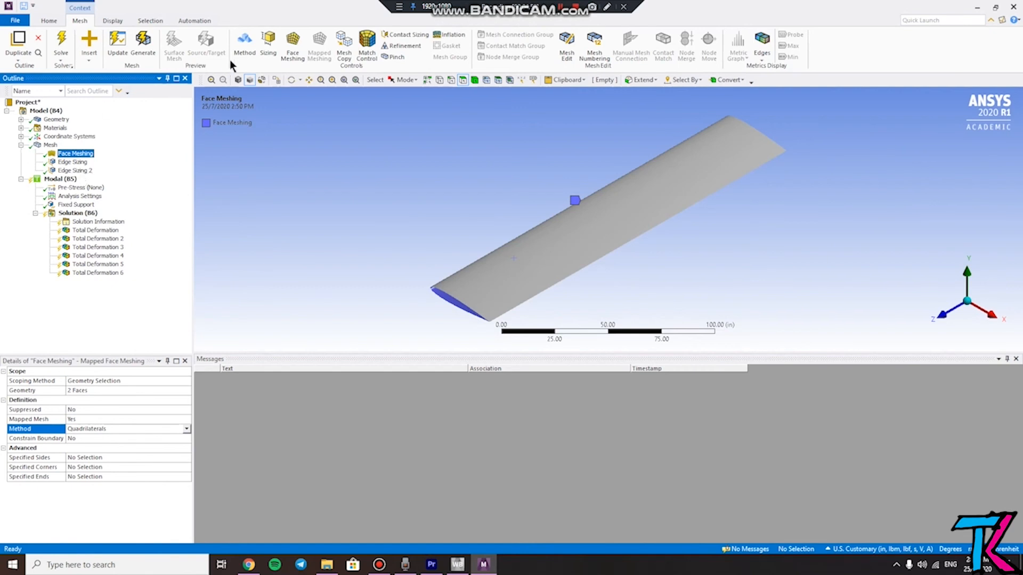
Add a Refinement mesh control on the two profile edges at the airfoil's near end and regenerate the mesh
left_click(443, 294)
left_click(401, 45)
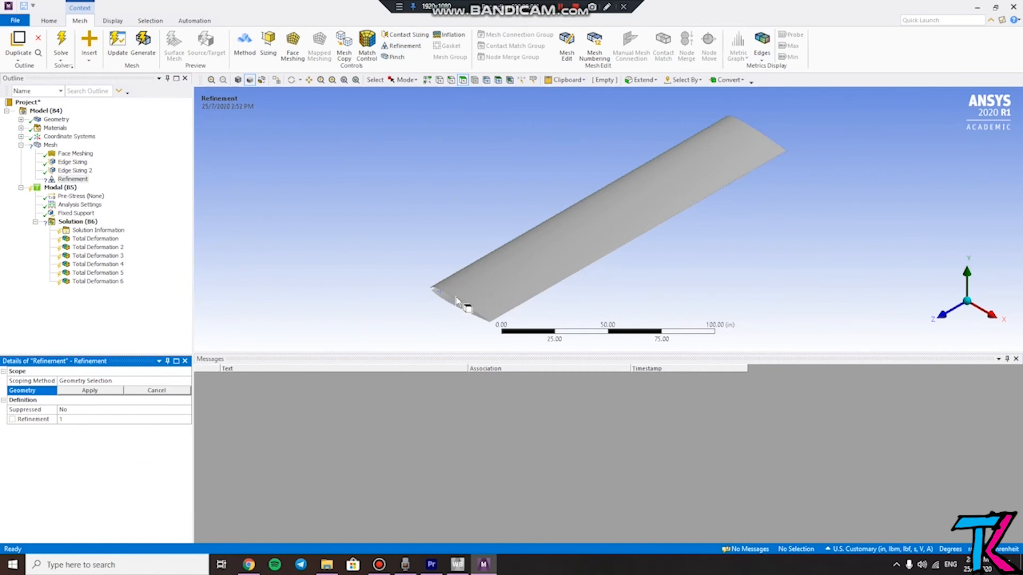
left_click(451, 81)
left_click(455, 300)
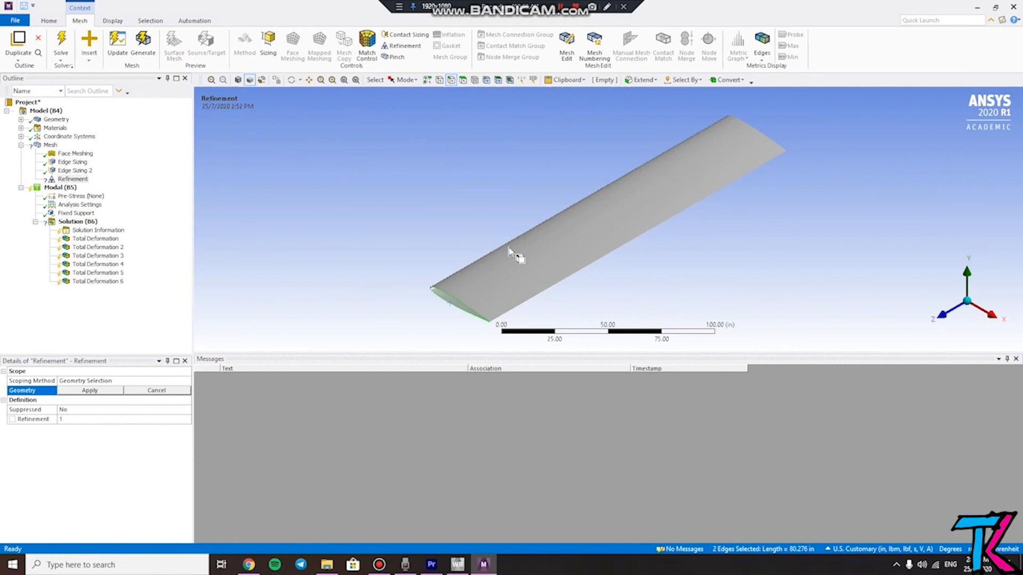
scroll(484, 313, "down", 2)
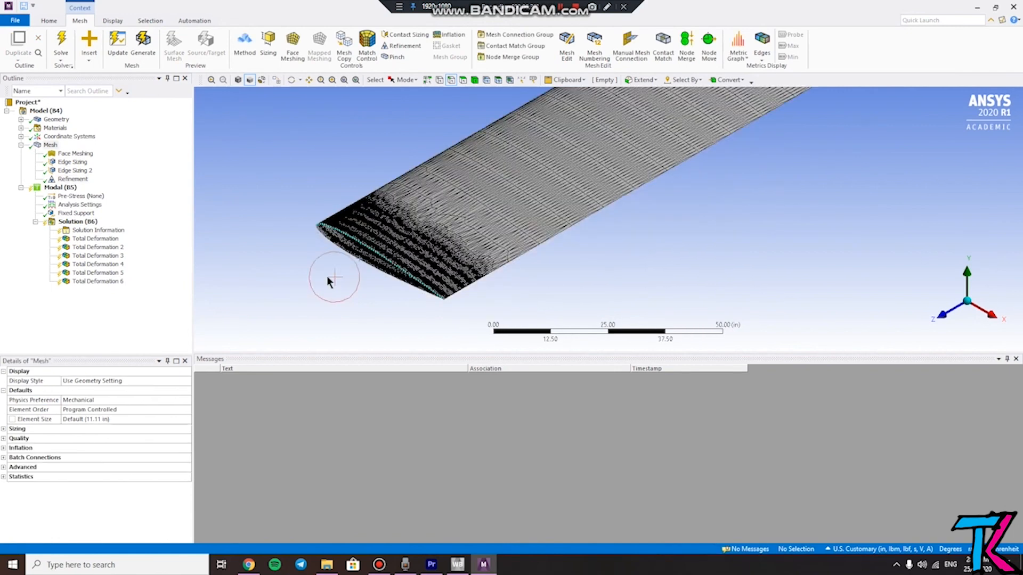
mouse_move(417, 270)
middle_mouse_down()
mouse_move(366, 293)
mouse_move(405, 261)
middle_mouse_up()
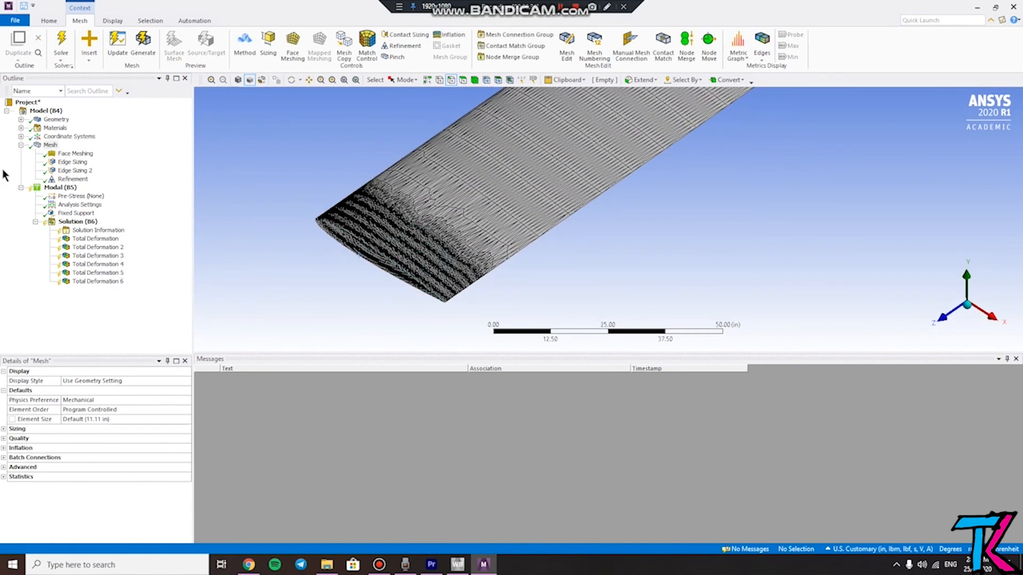
Examine the refined mesh at the airfoil's near end, including the transition to the coarser elements
middle_click_drag(475, 235, 506, 213)
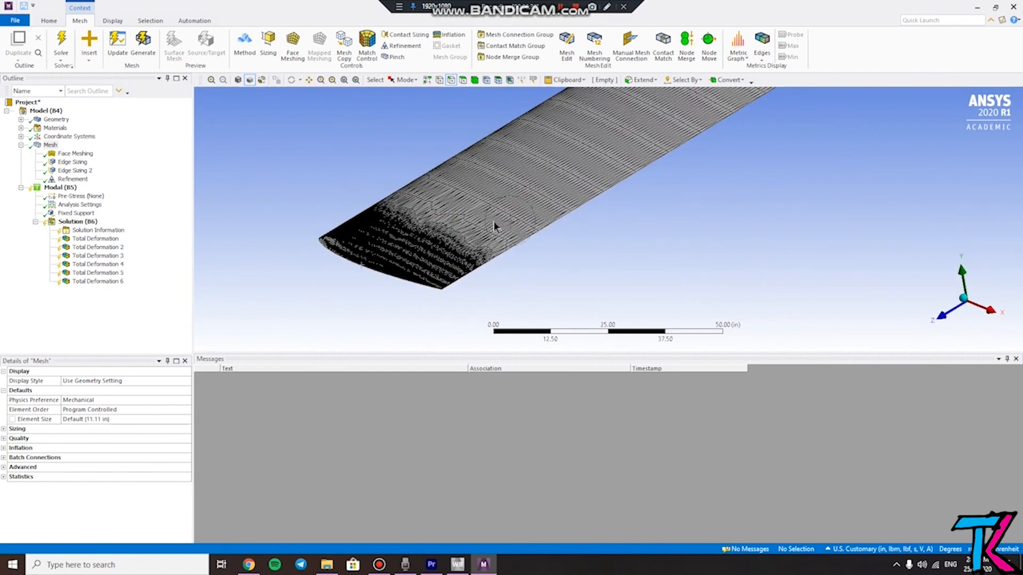
scroll(511, 197, "up", 4)
scroll(522, 184, "down", 7)
scroll(586, 159, "down", 4)
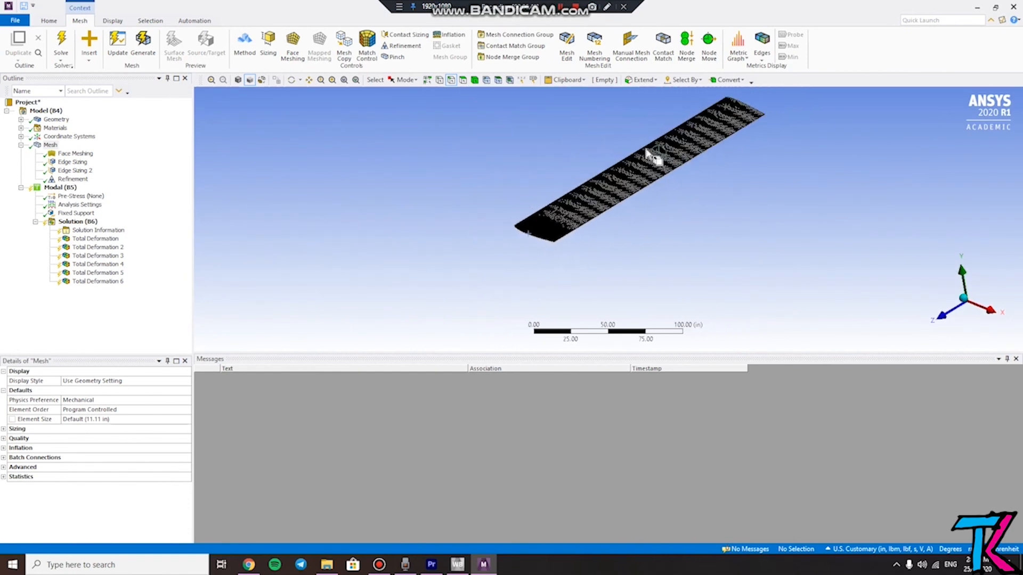
middle_click_drag(658, 173, 480, 264, "ctrl")
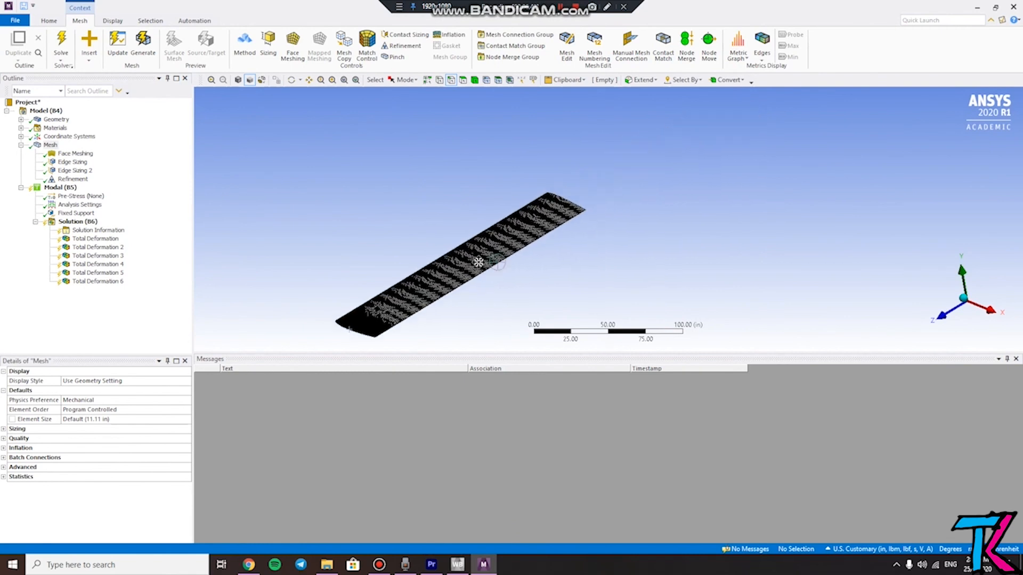
scroll(362, 321, "up", 2)
scroll(363, 321, "up", 2)
middle_click_drag(362, 325, 358, 321)
middle_click_drag(358, 320, 532, 251, "ctrl")
middle_click_drag(448, 288, 427, 309)
scroll(341, 331, "up", 6)
middle_click_drag(303, 318, 496, 138, "ctrl")
scroll(388, 251, "up", 7)
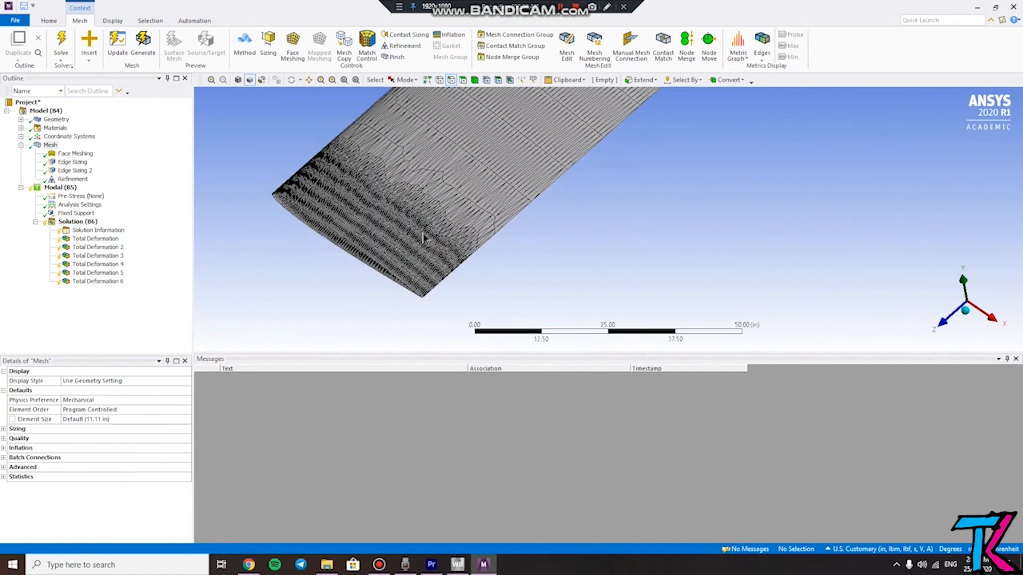
scroll(390, 221, "up", 4)
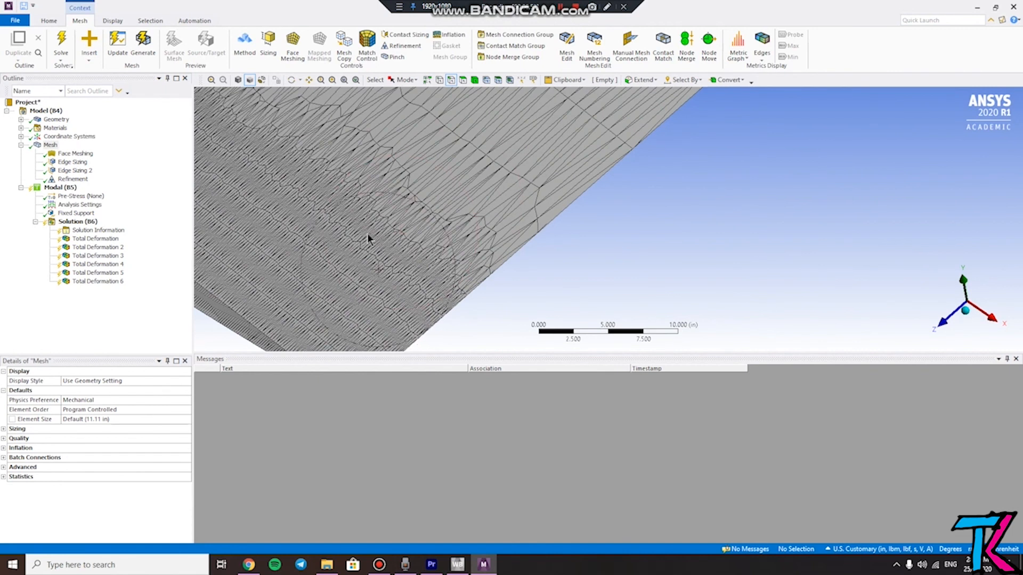
scroll(367, 228, "down", 4)
scroll(475, 217, "down", 3)
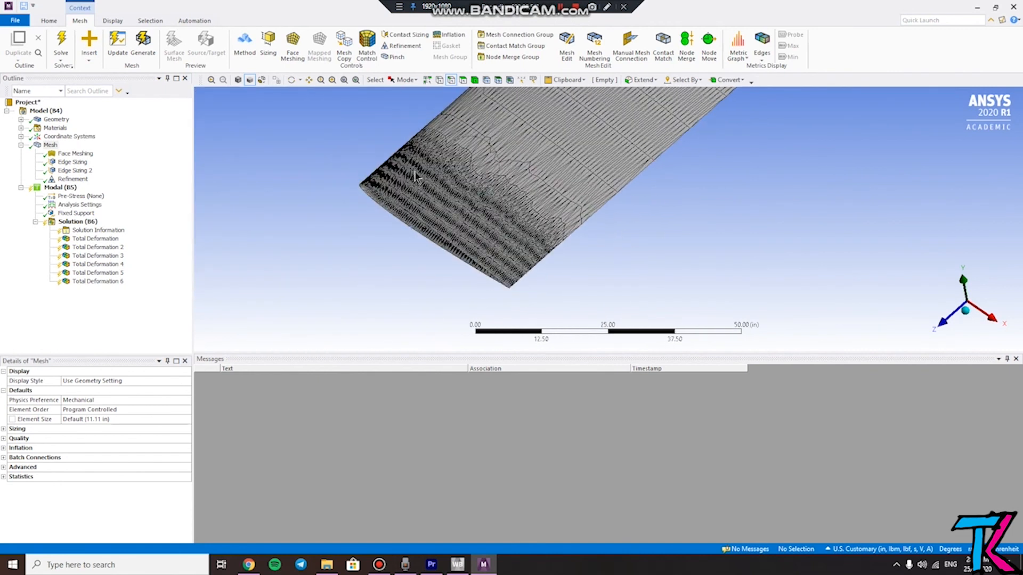
Compare the unrefined mesh along the span and at the airfoil's far end with the refined near end
middle_click_drag(628, 125, 358, 260, "ctrl")
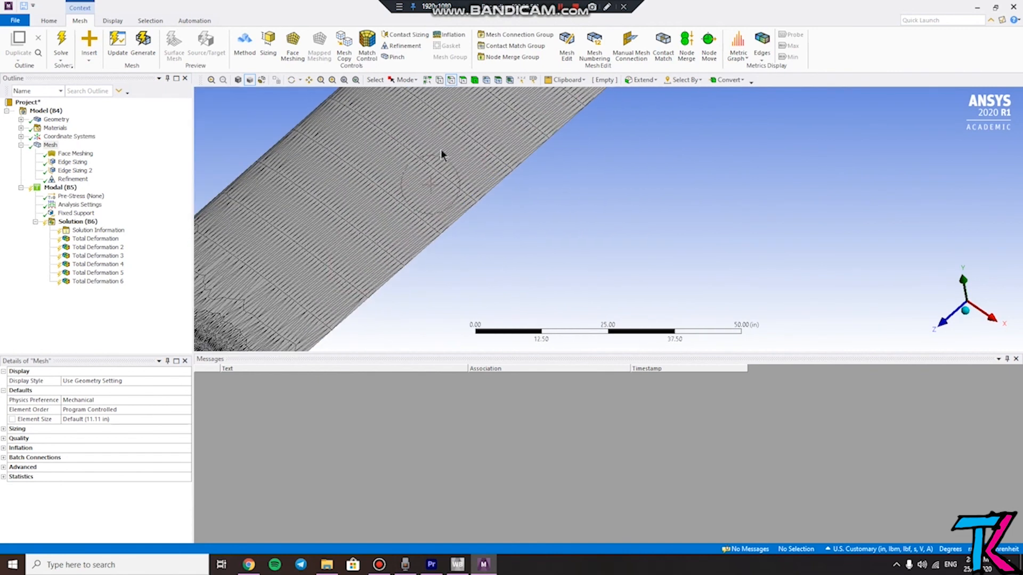
middle_click_drag(426, 146, 330, 285, "ctrl")
middle_click_drag(395, 232, 376, 262, "ctrl")
middle_click_drag(512, 174, 355, 361, "ctrl")
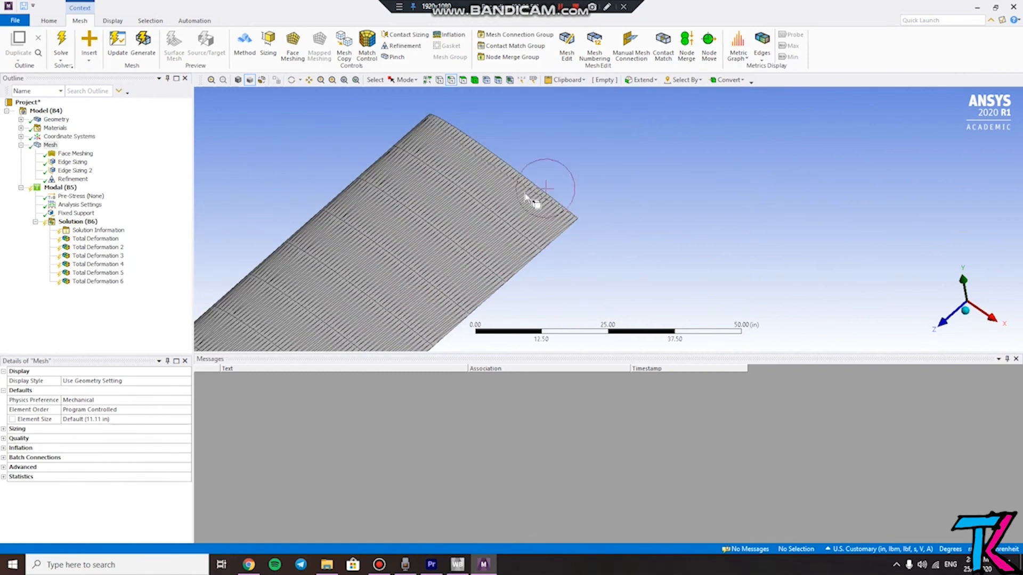
middle_click_drag(532, 196, 499, 237, "ctrl")
scroll(447, 239, "up", 1)
scroll(444, 238, "up", 1)
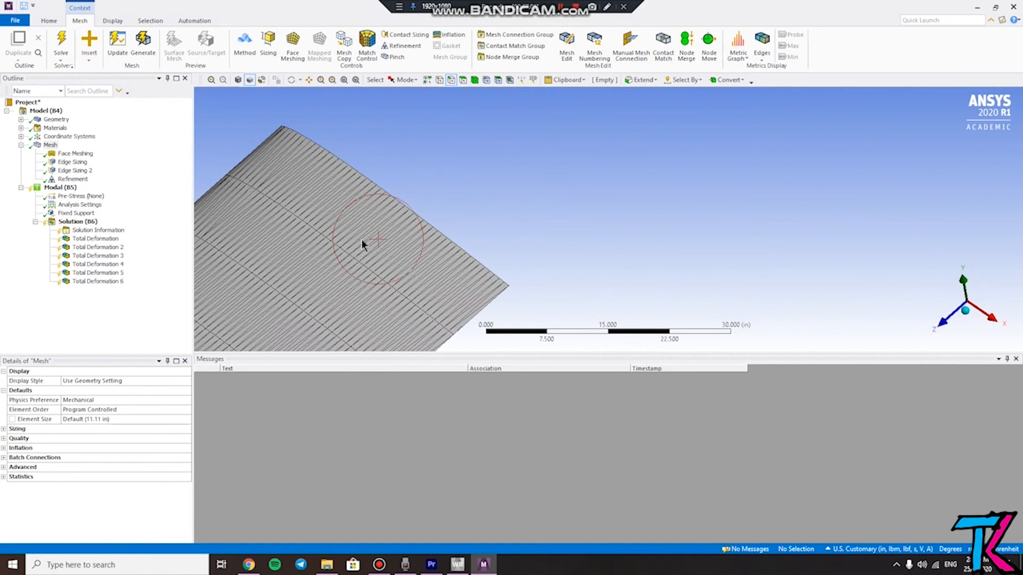
middle_click_drag(267, 273, 529, 144, "ctrl")
scroll(426, 223, "down", 4)
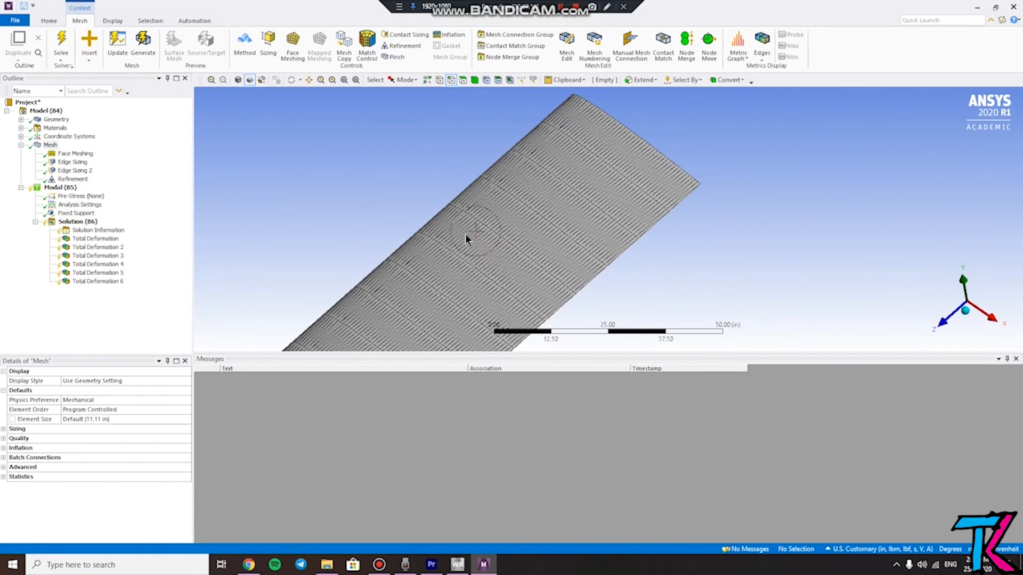
scroll(457, 239, "down", 3)
scroll(456, 253, "down", 3)
middle_click_drag(444, 272, 533, 144, "ctrl")
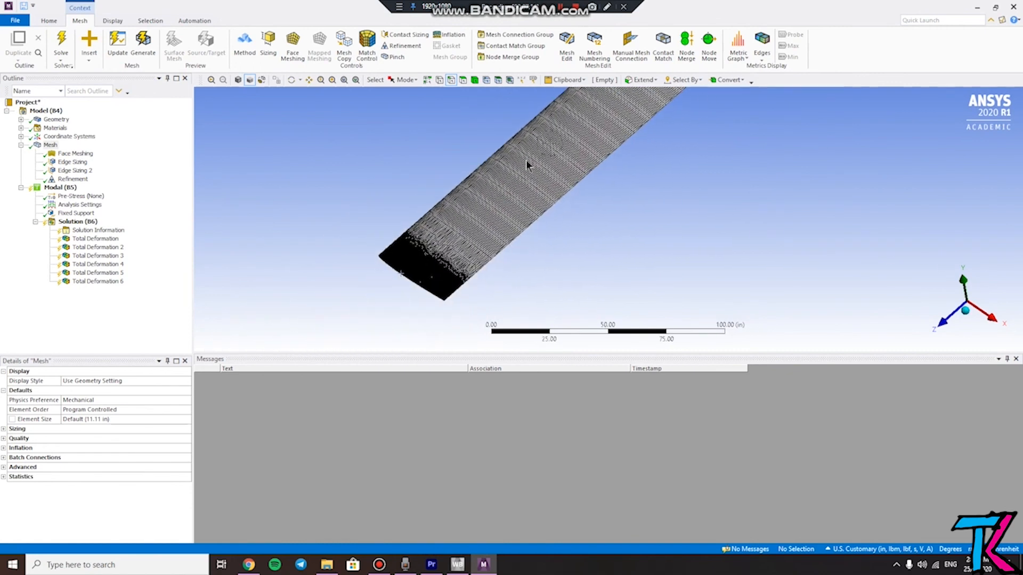
scroll(425, 273, "up", 5)
middle_click_drag(391, 234, 410, 250, "ctrl")
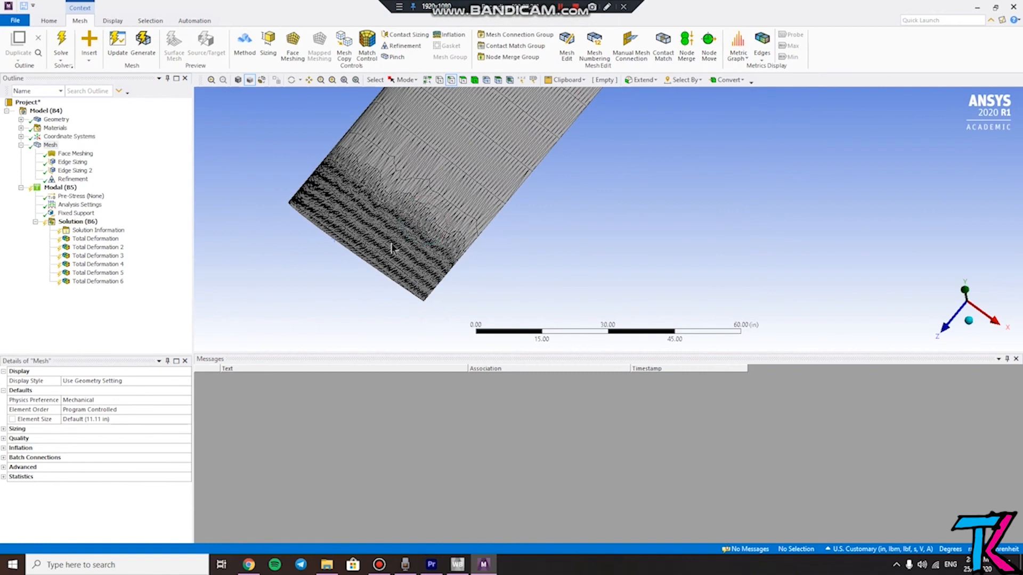
scroll(338, 274, "up", 3)
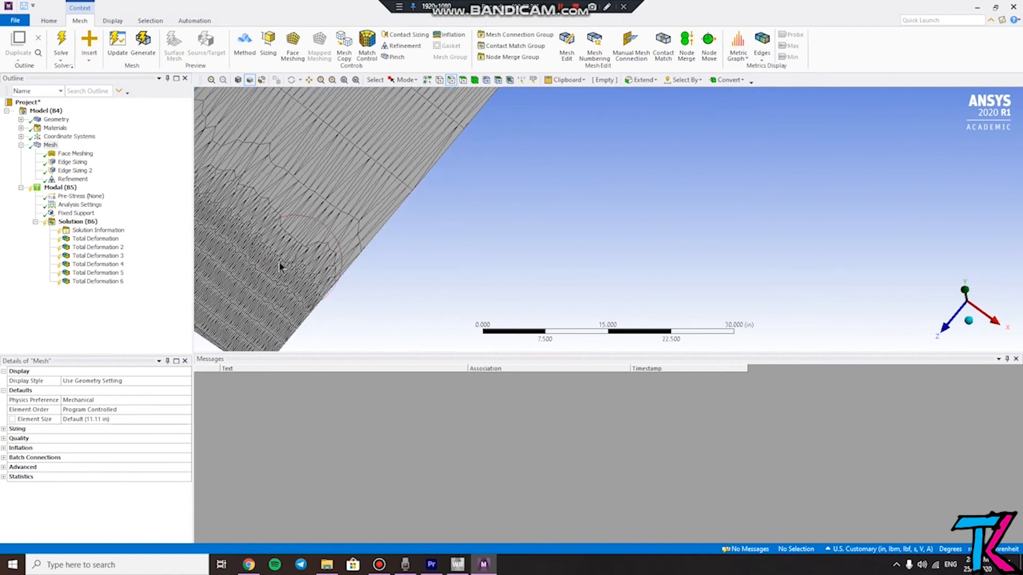
middle_click_drag(250, 251, 550, 209, "ctrl")
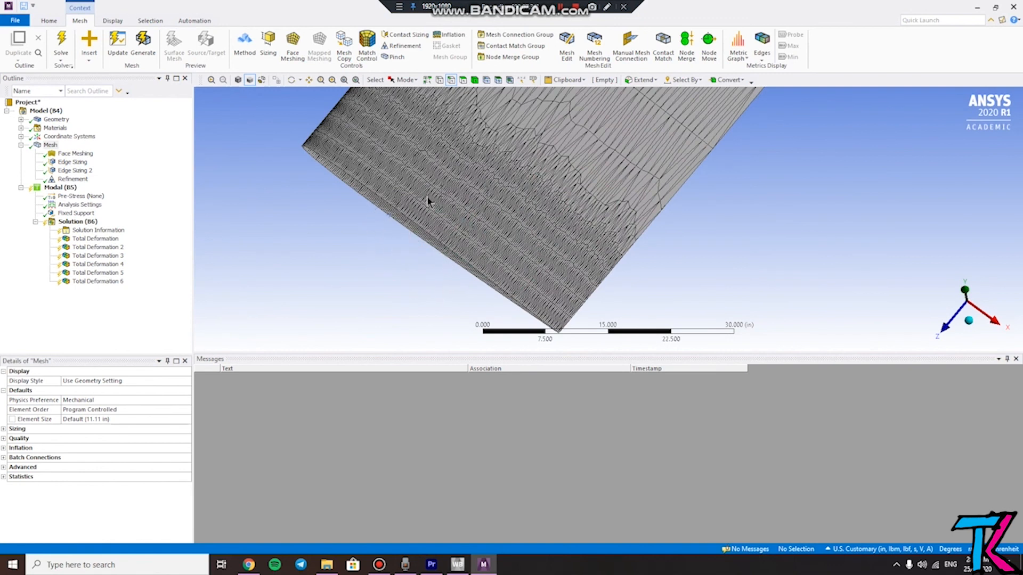
scroll(429, 218, "up", 4)
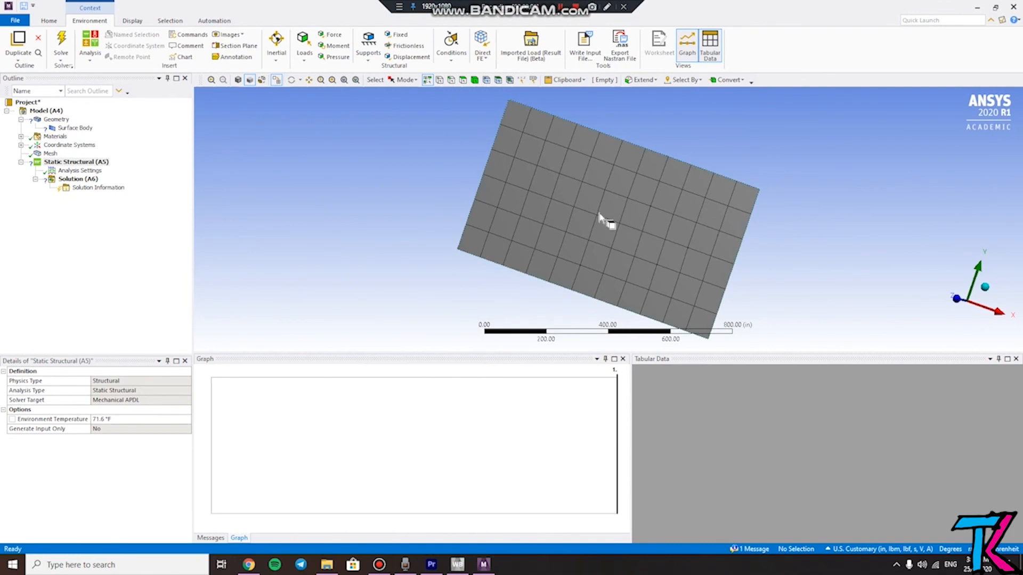
Review the load and support types available for the plate's Static Structural analysis
left_click(640, 225)
left_click(814, 248)
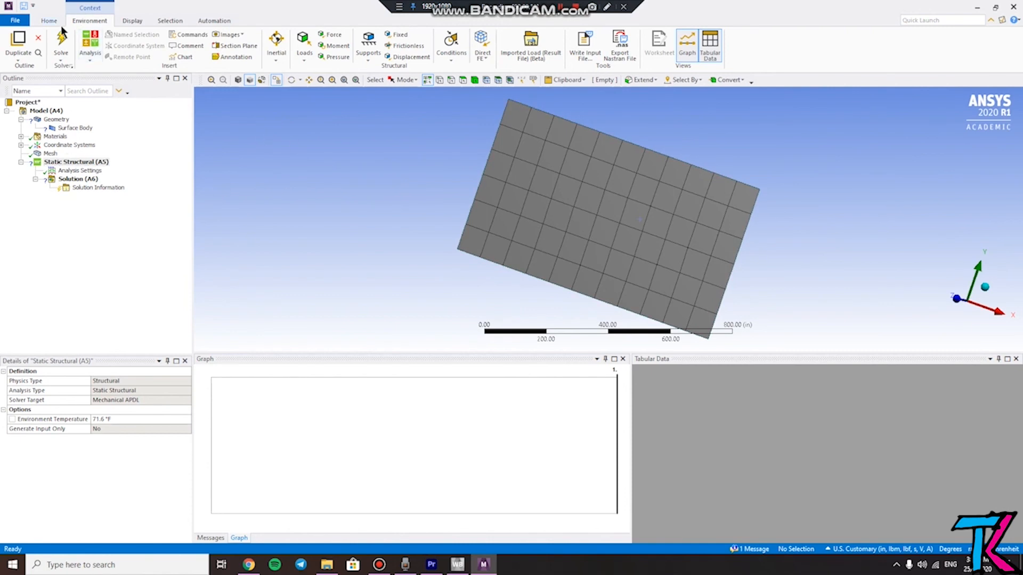
left_click(64, 161)
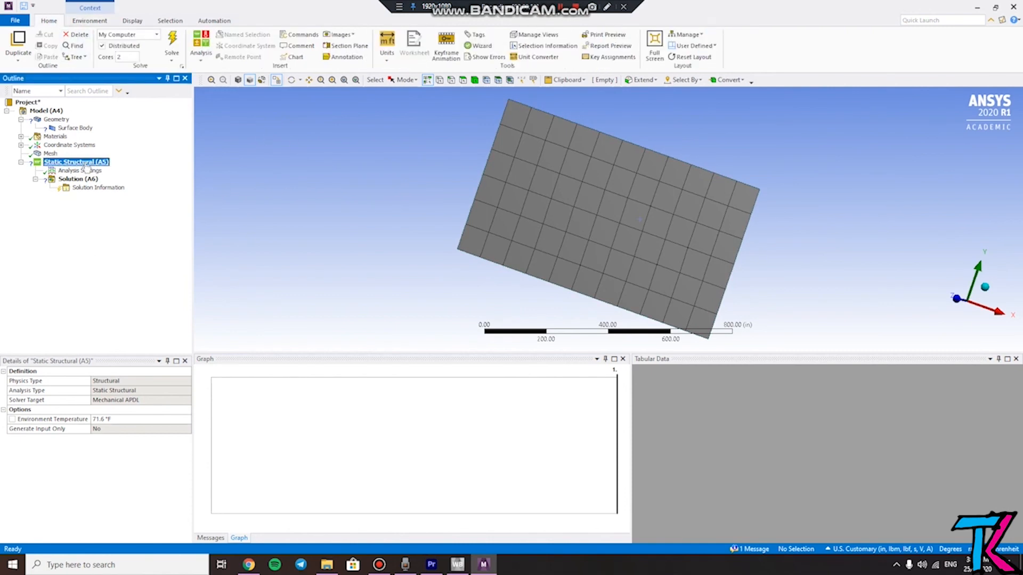
left_click(90, 20)
left_click(304, 53)
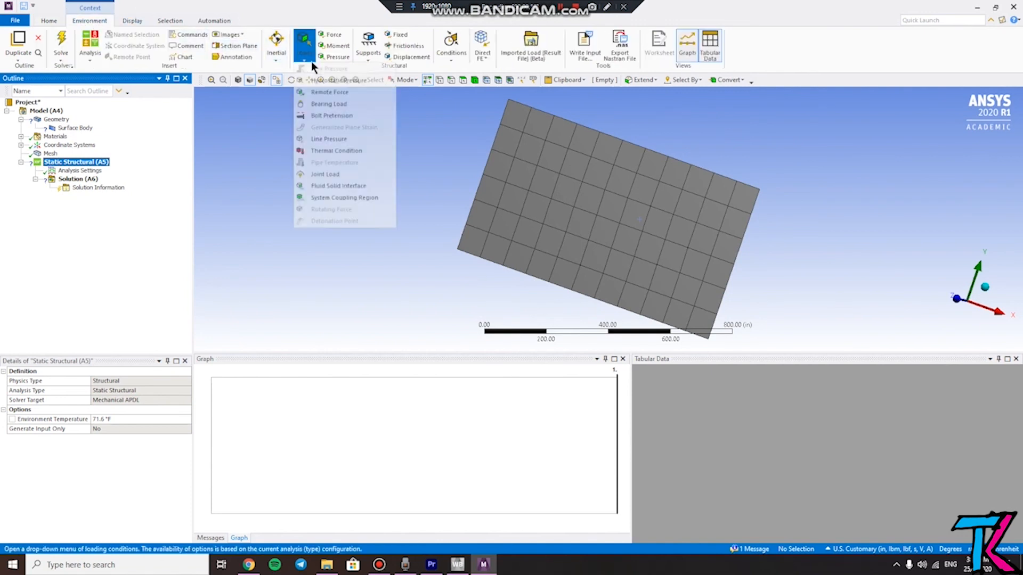
left_click(369, 58)
left_click(465, 132)
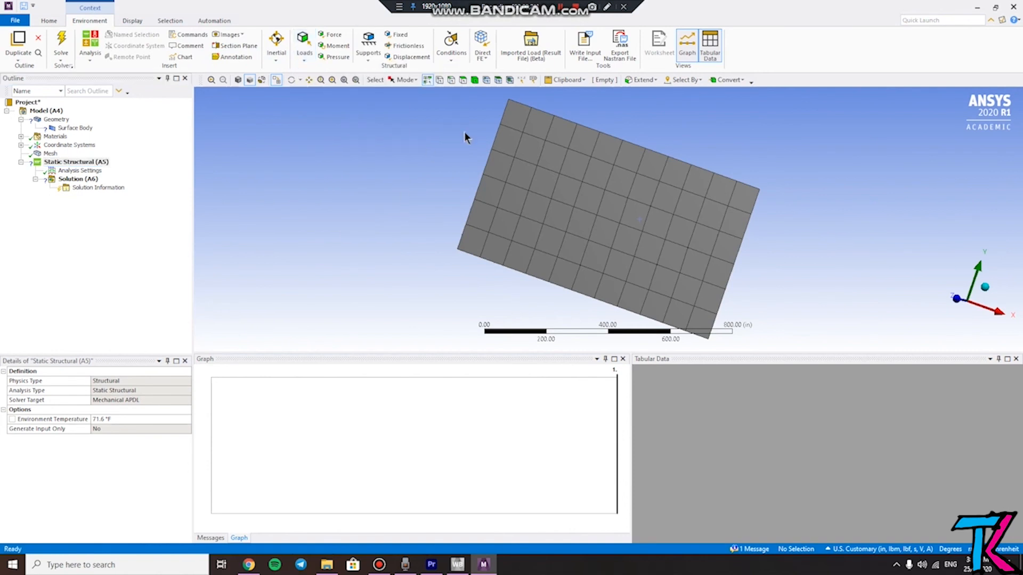
left_click(306, 61)
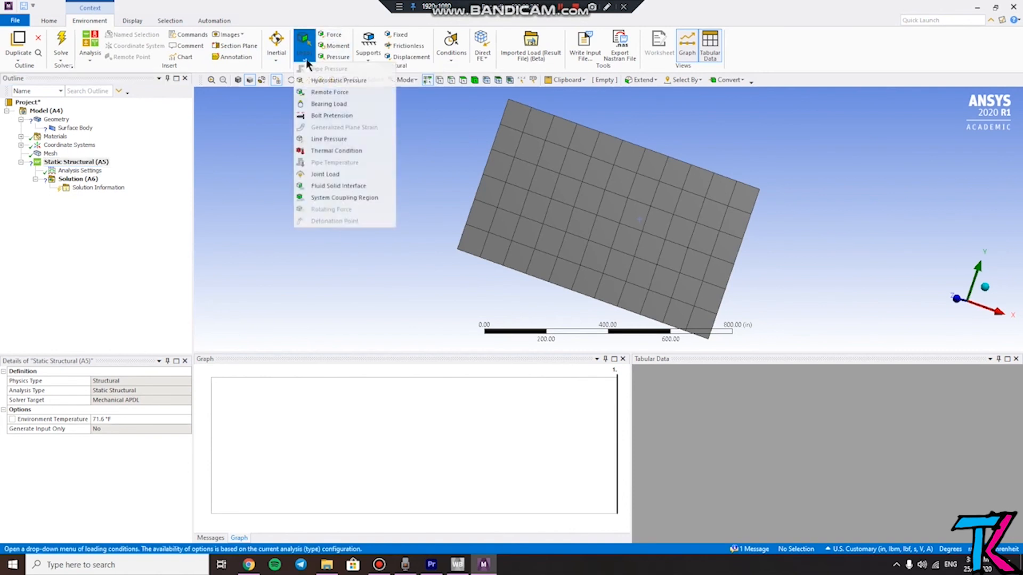
left_click(334, 34)
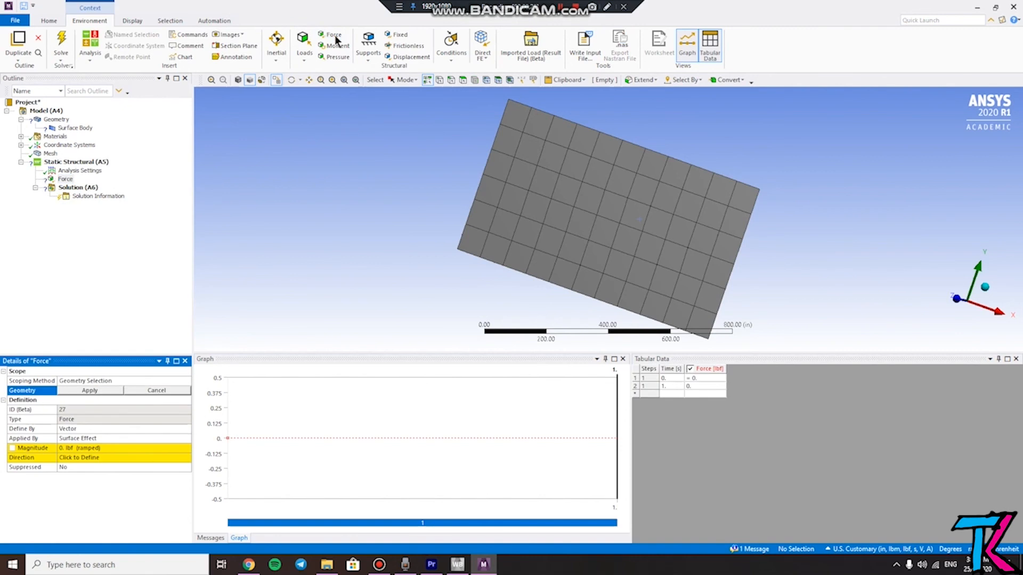
left_click(55, 181)
key("Delete")
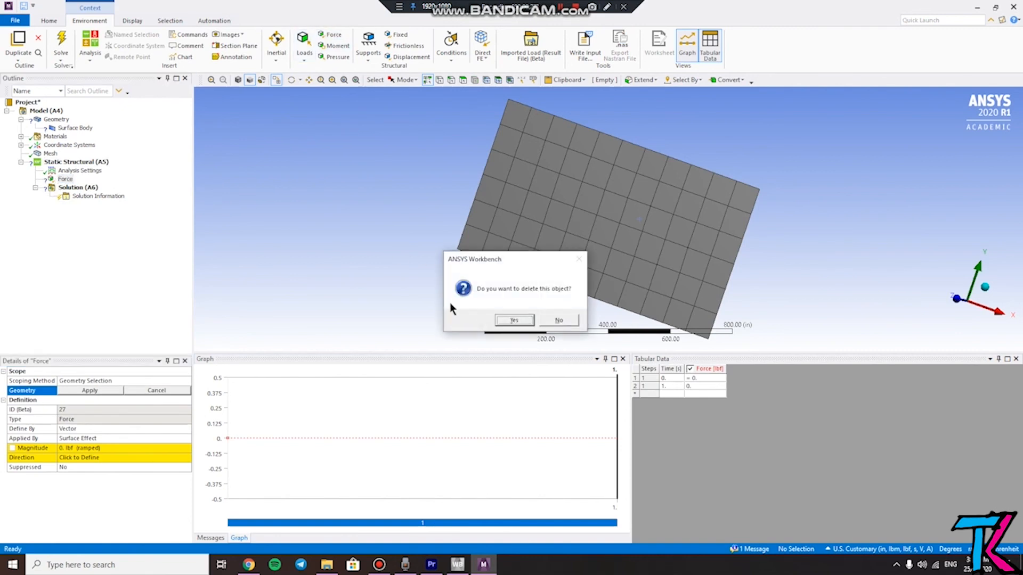
left_click(503, 322)
Insert a Force load into the plate's Static Structural analysis
left_click(82, 162)
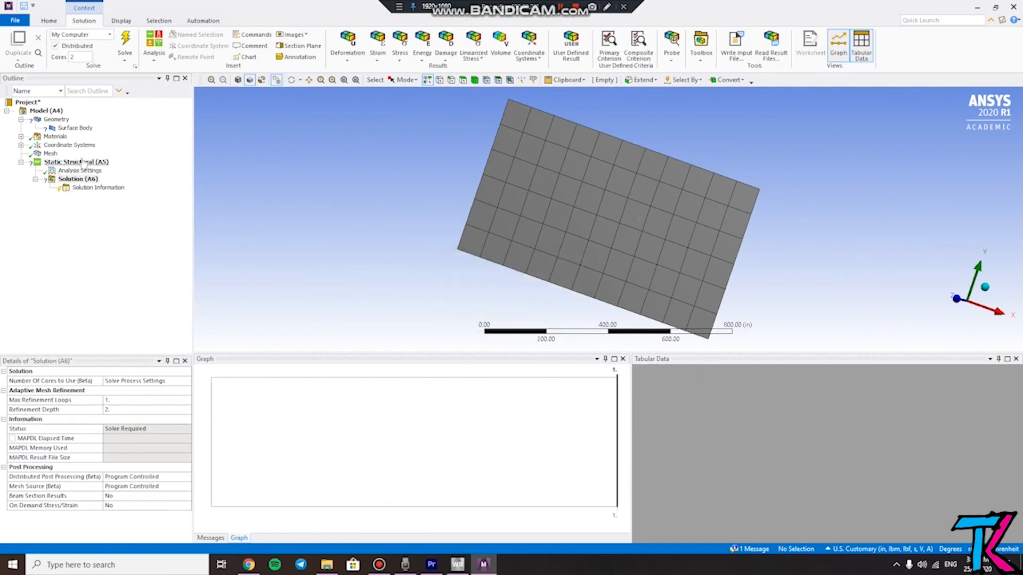
right_click(83, 163)
mouse_move(123, 165)
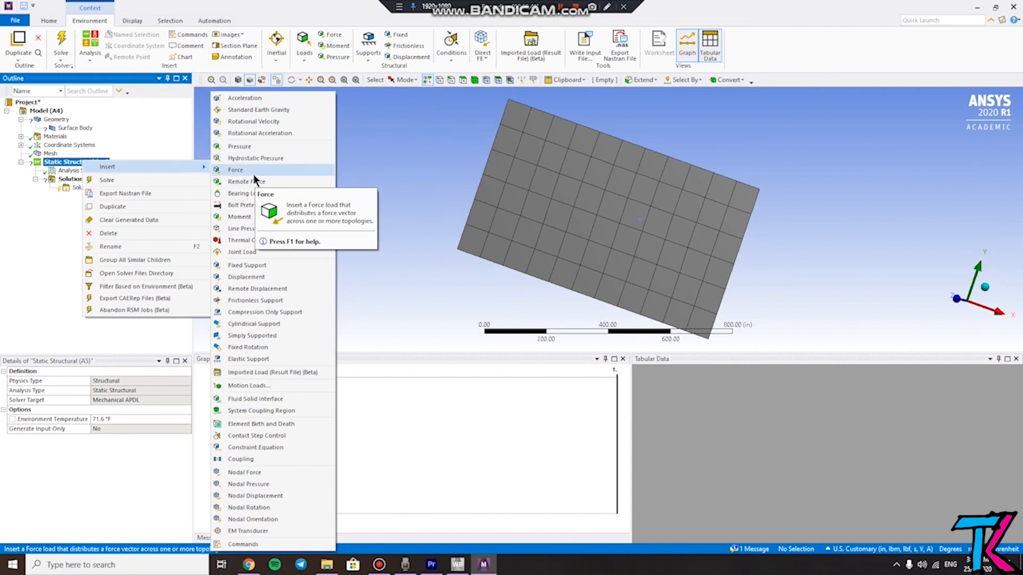
left_click(232, 170)
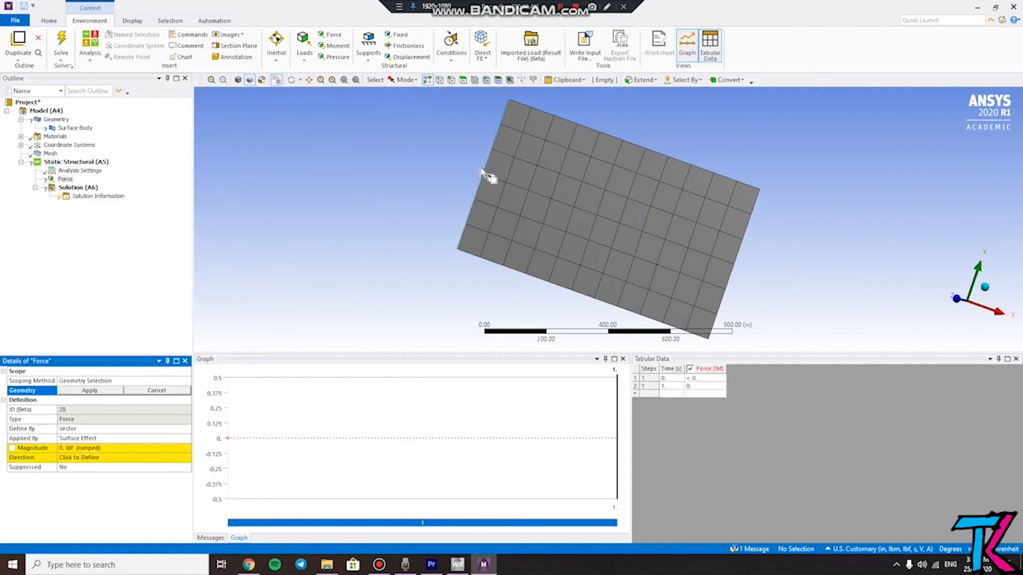
left_click(439, 79)
left_click(458, 240)
left_click(462, 81)
left_click(603, 212)
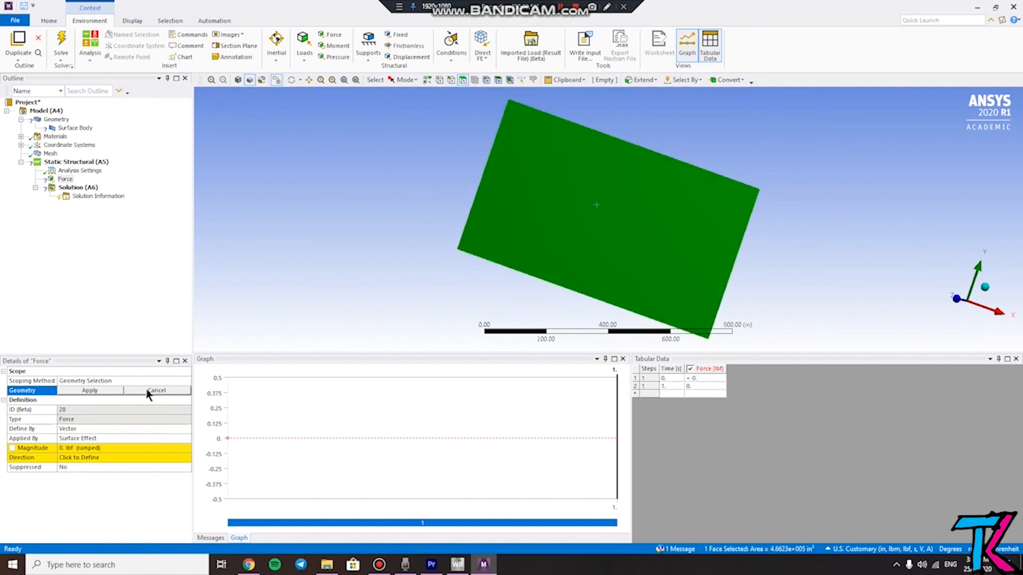
left_click(439, 79)
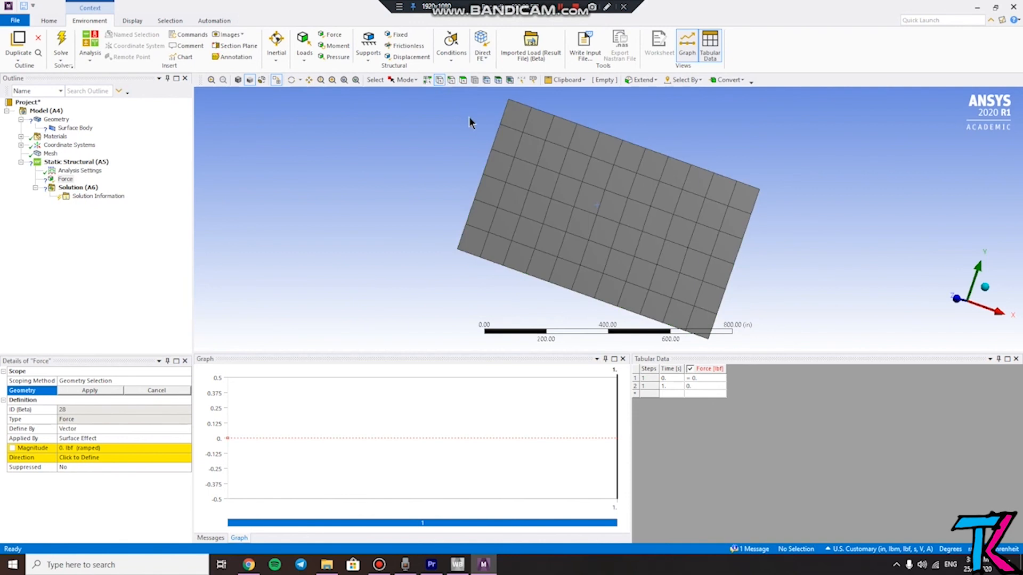
left_click(509, 100)
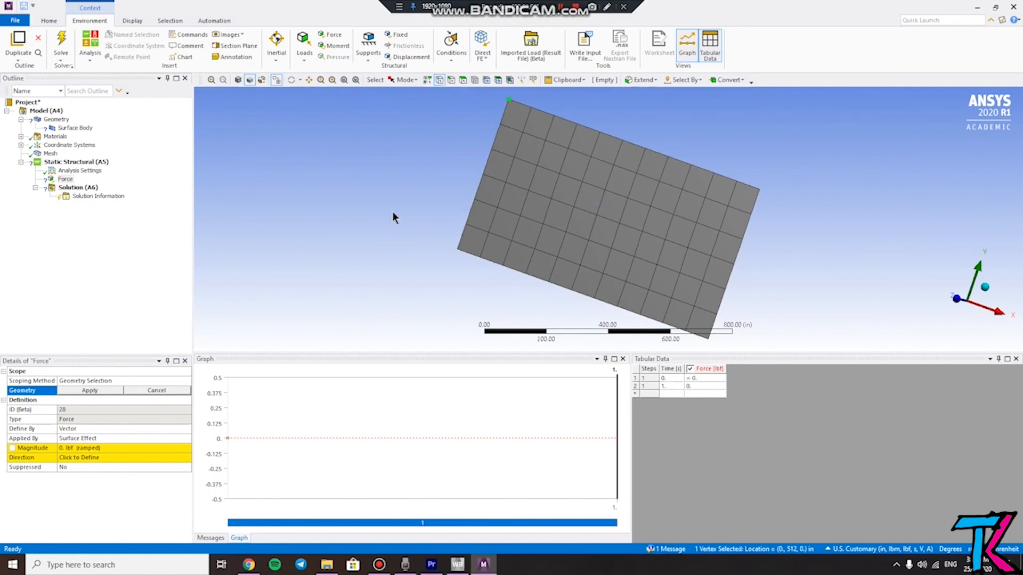
left_click(157, 390)
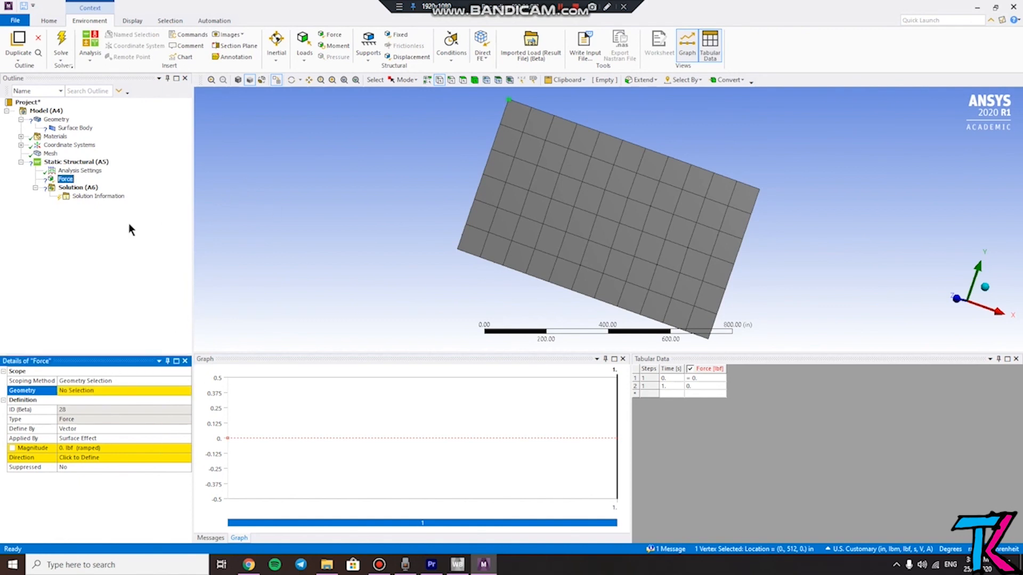
left_click(65, 179)
right_click(64, 179)
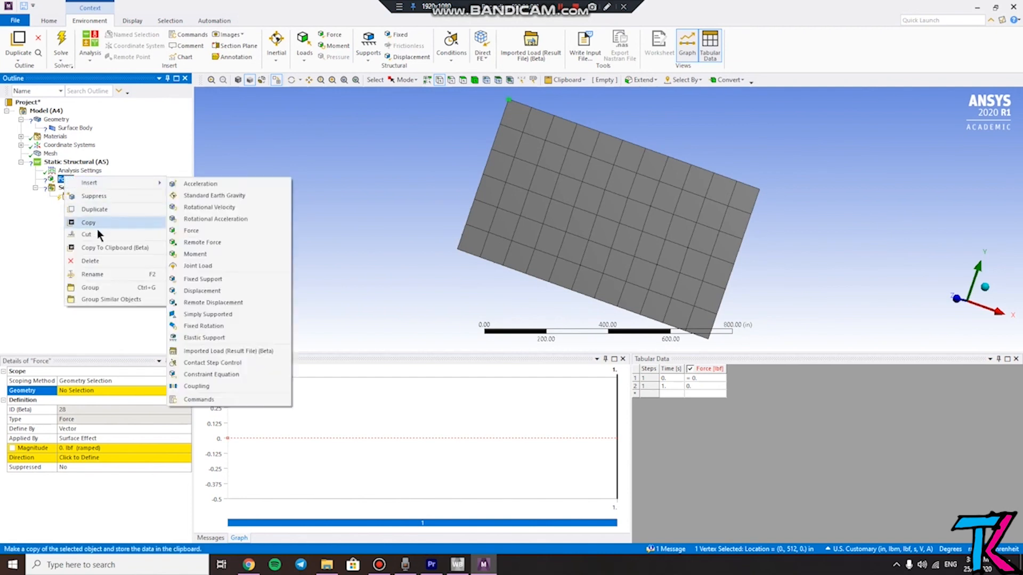
left_click(28, 285)
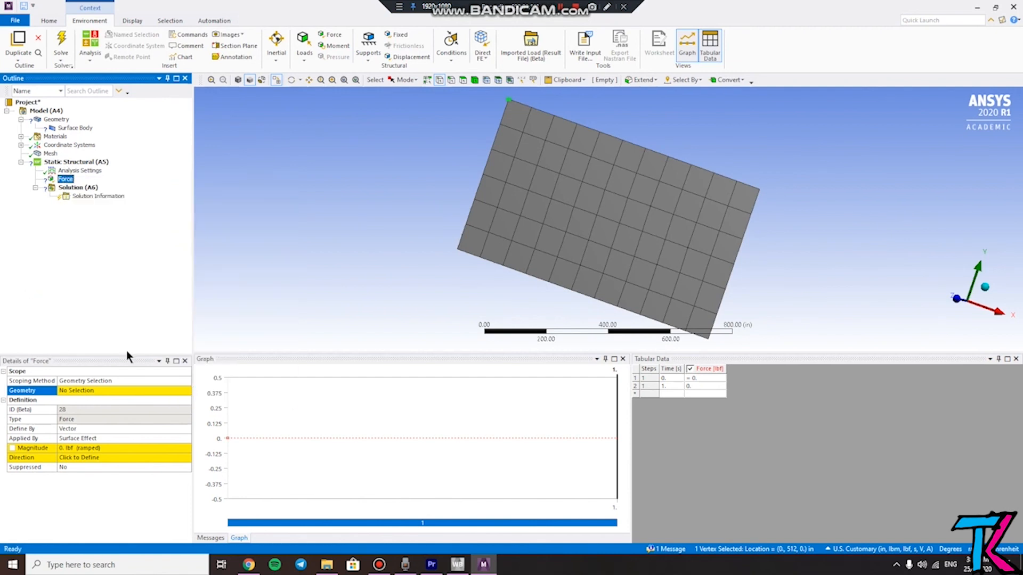
Scope the Force load to the plate's short edge on the minimum-X side using edge selection
left_click(451, 79)
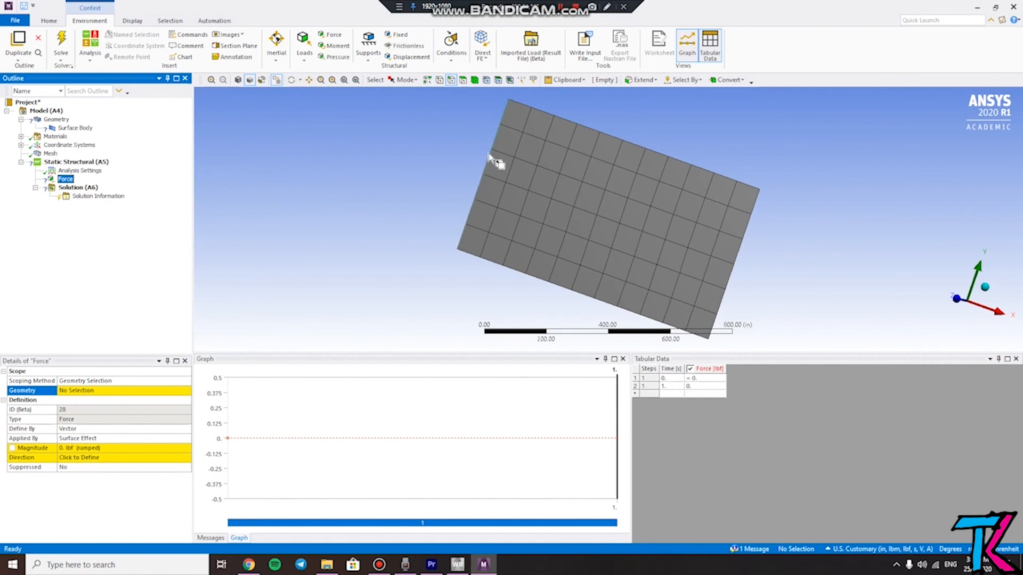
left_click(488, 157)
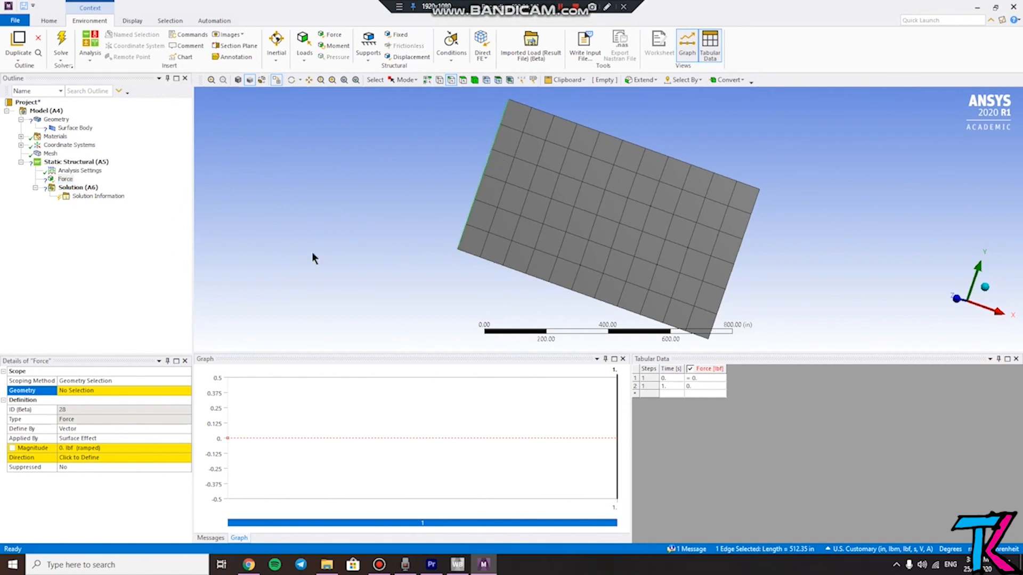
left_click(84, 394)
left_click(84, 392)
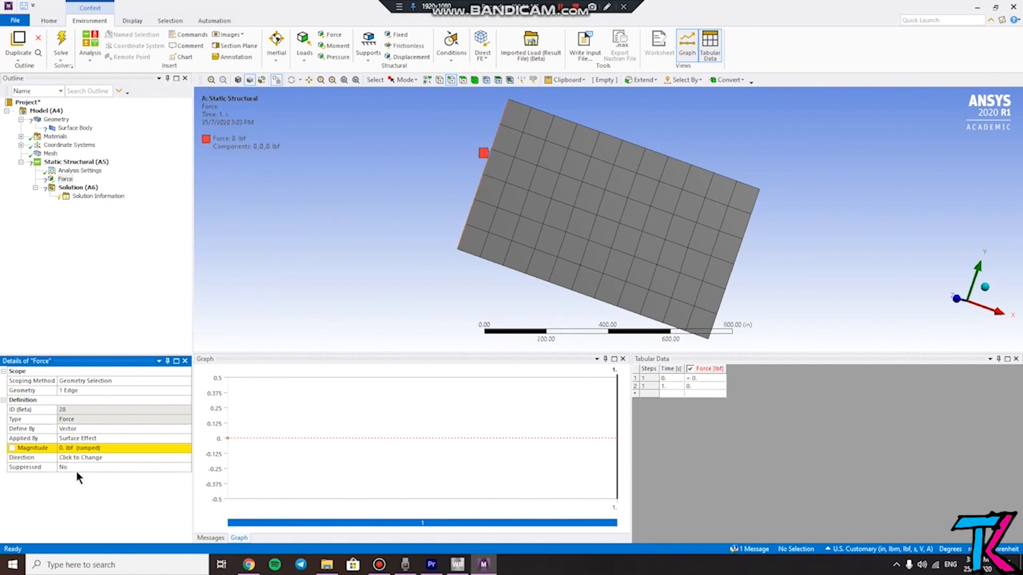
Set the vector-defined force's magnitude to 100 lbf
left_click(74, 446)
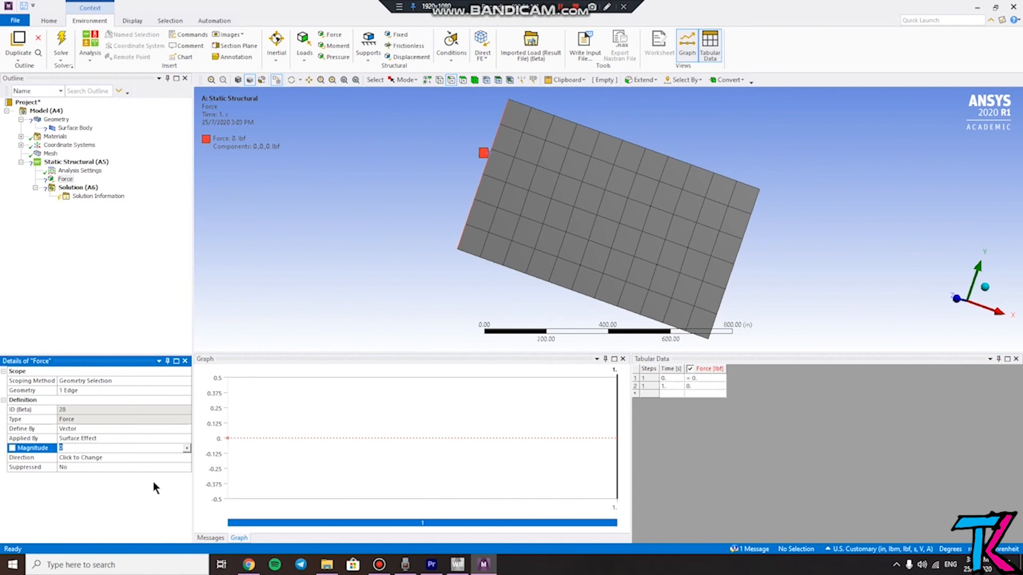
left_click(101, 449)
type("100")
key("Return")
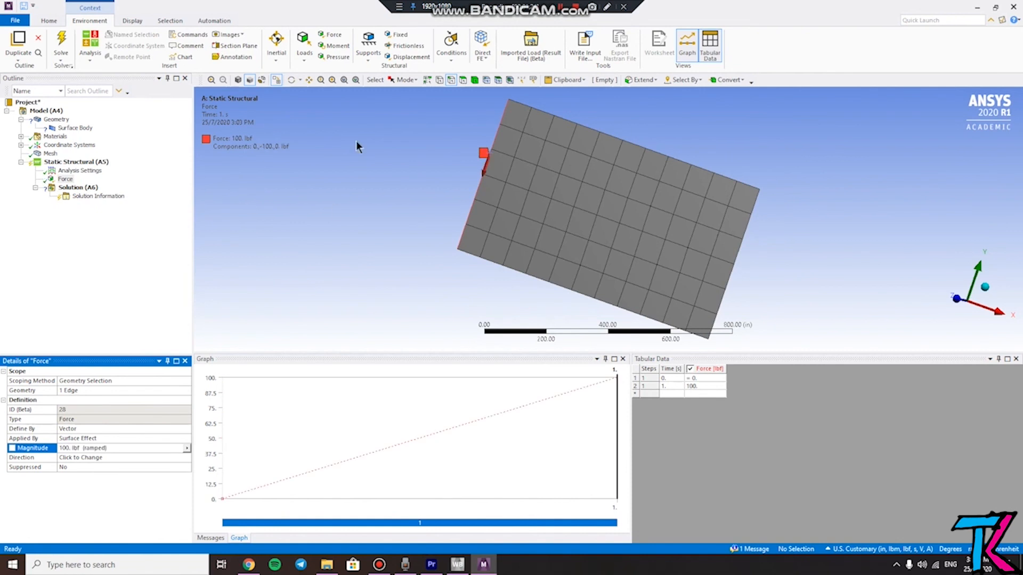
Define the force by Components instead of by Vector
left_click(70, 430)
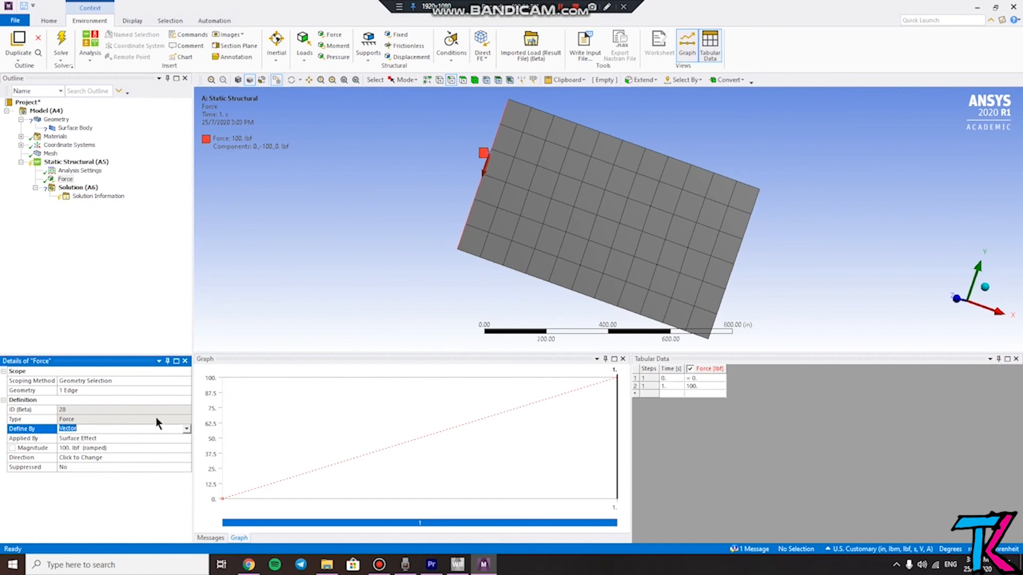
left_click(185, 428)
left_click(131, 442)
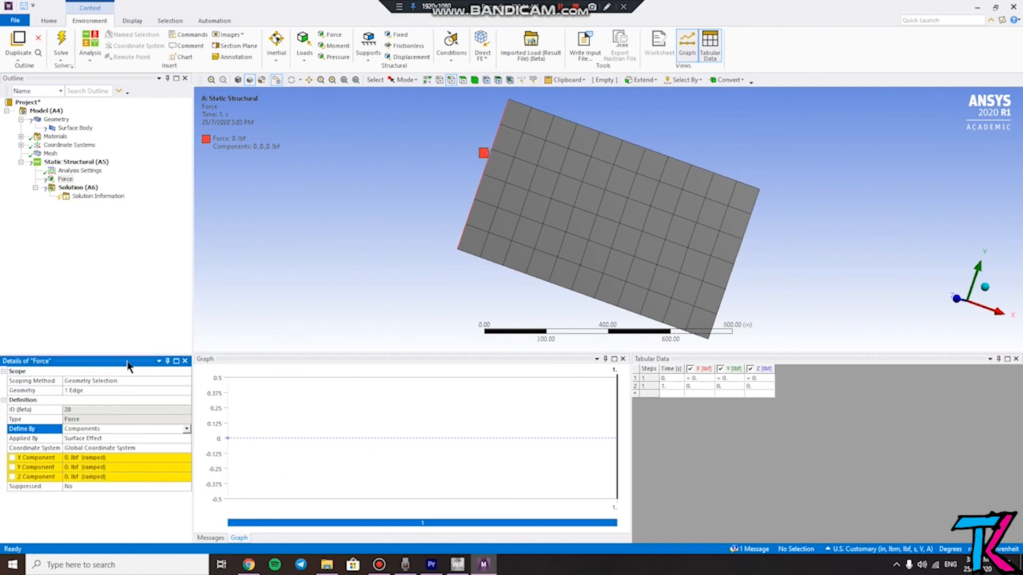
left_click(185, 428)
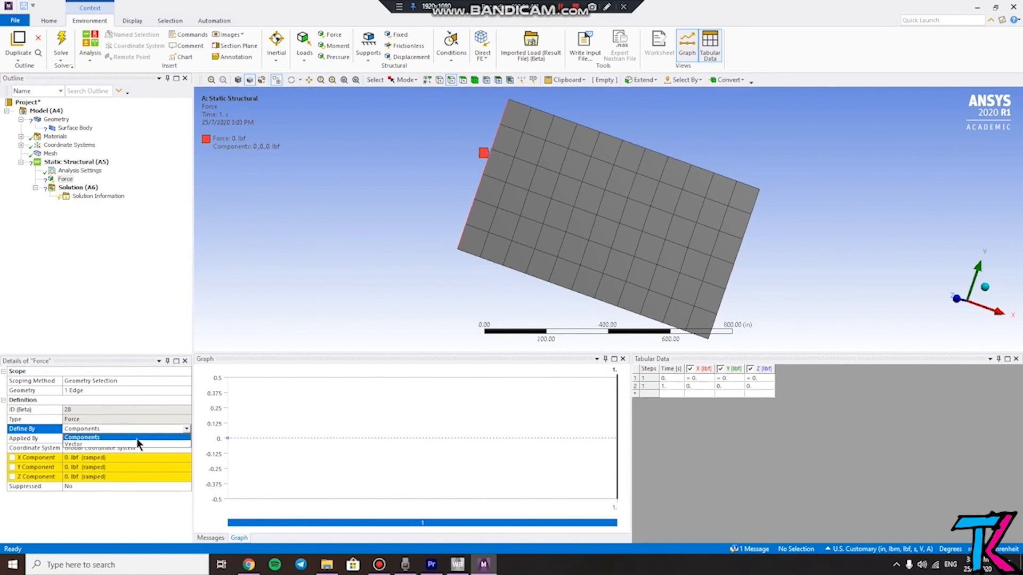
left_click(132, 440)
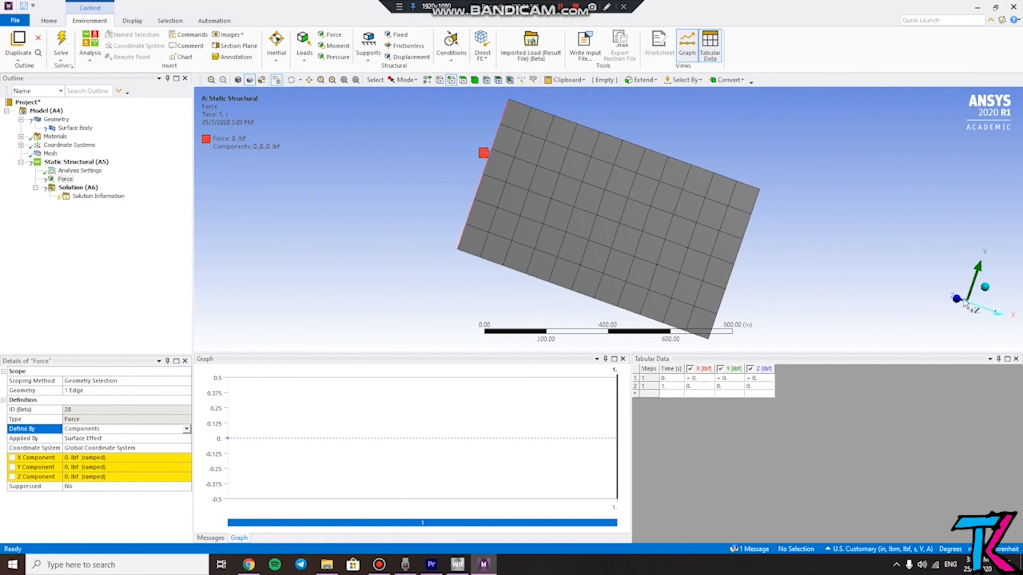
Set the force's X component to -100 lbf so it pulls the edge outward, with the plate viewed face-on
left_click(998, 313)
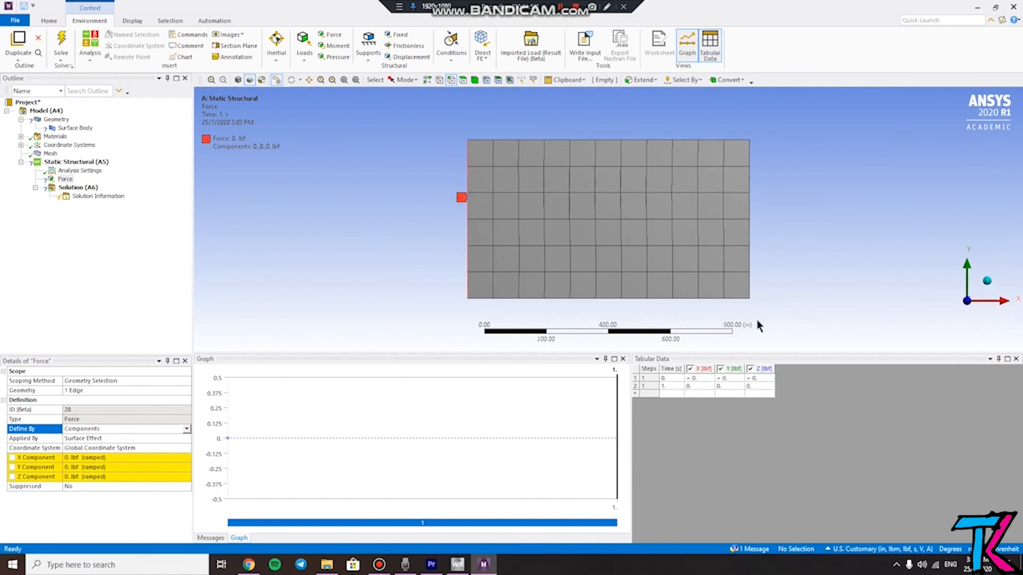
left_click(77, 459)
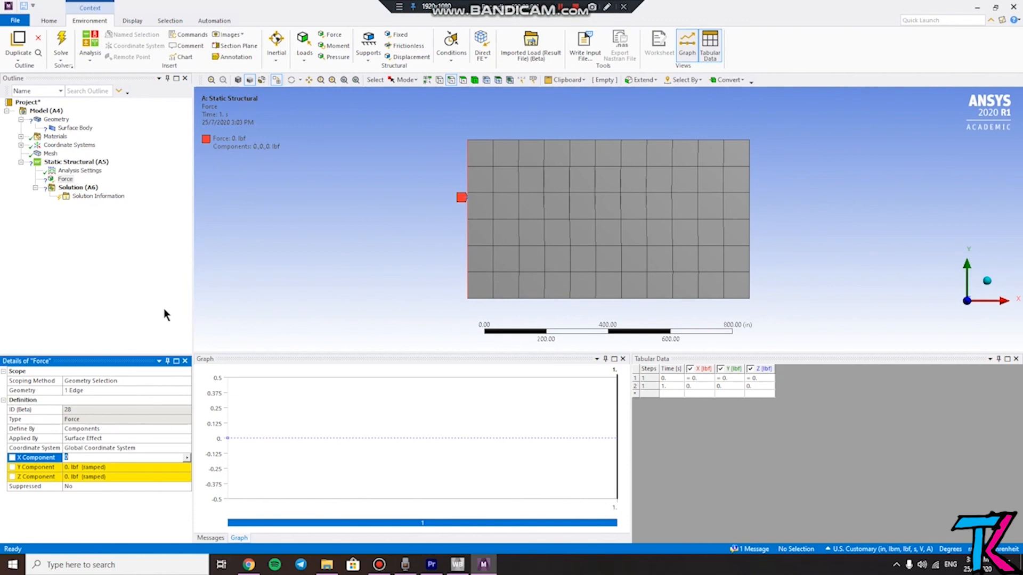
key("BackSpace")
key("Return")
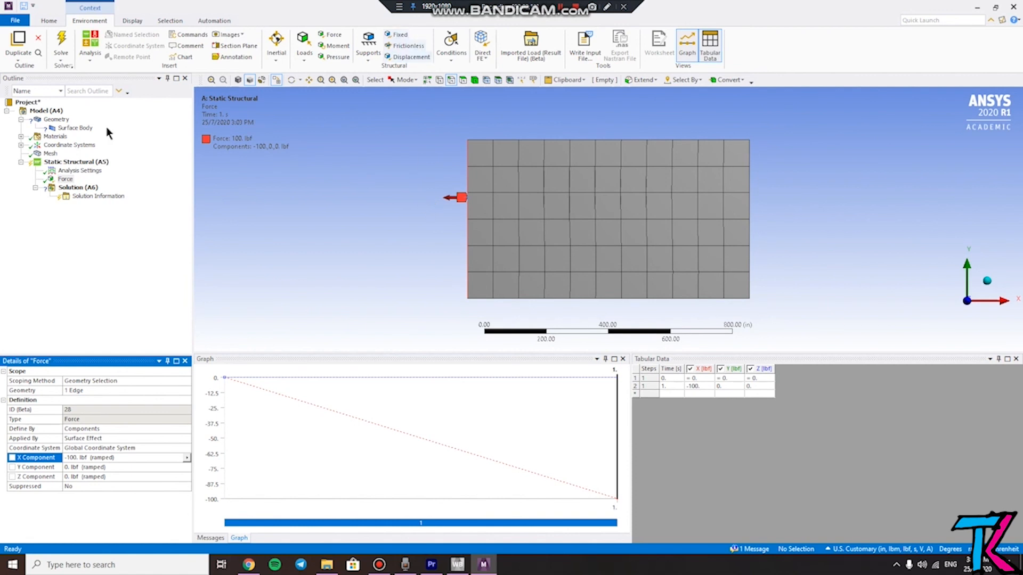
Insert a Fixed Support into the plate's Static Structural analysis
left_click(66, 179)
left_click(76, 163)
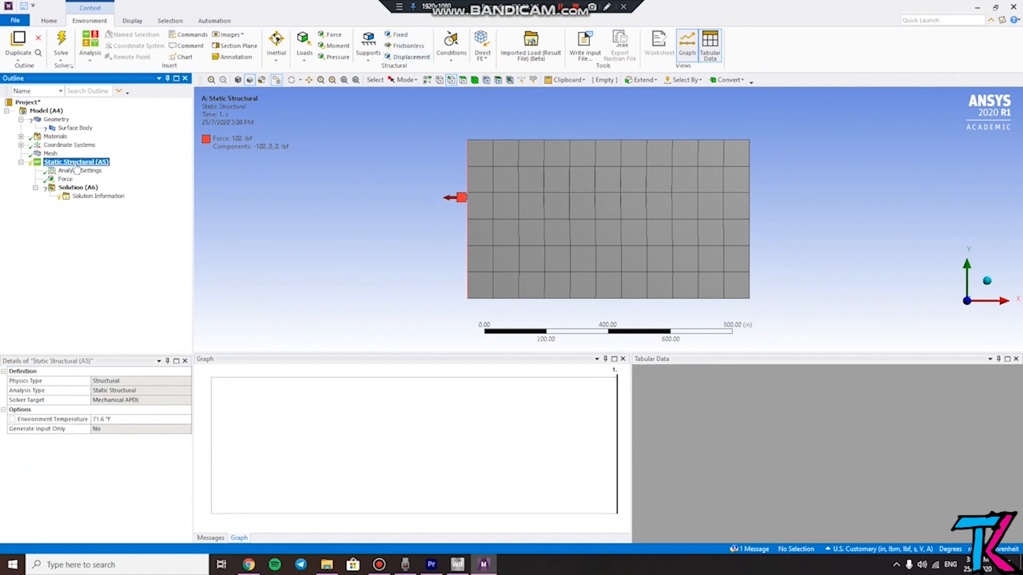
right_click(76, 164)
mouse_move(127, 173)
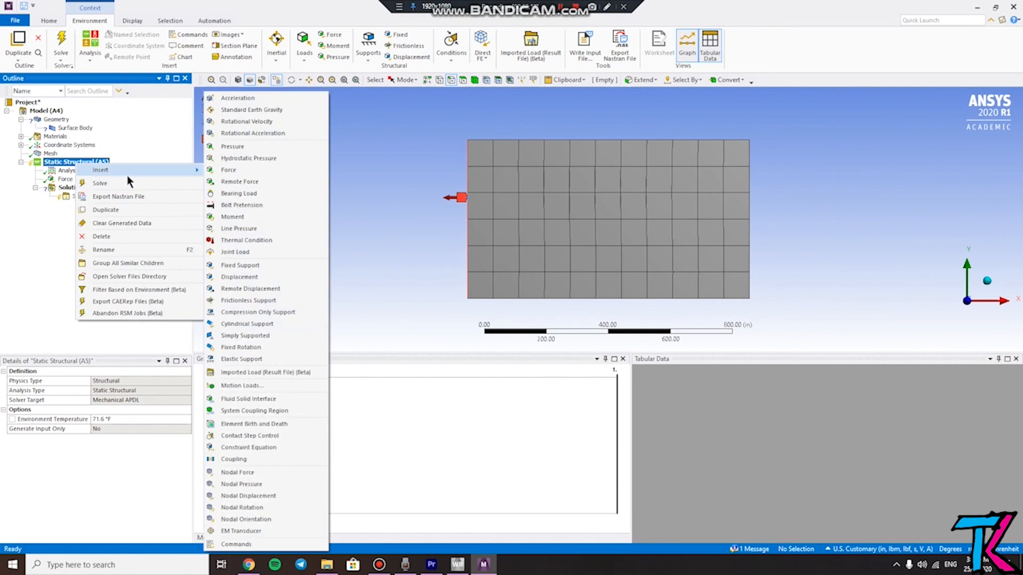
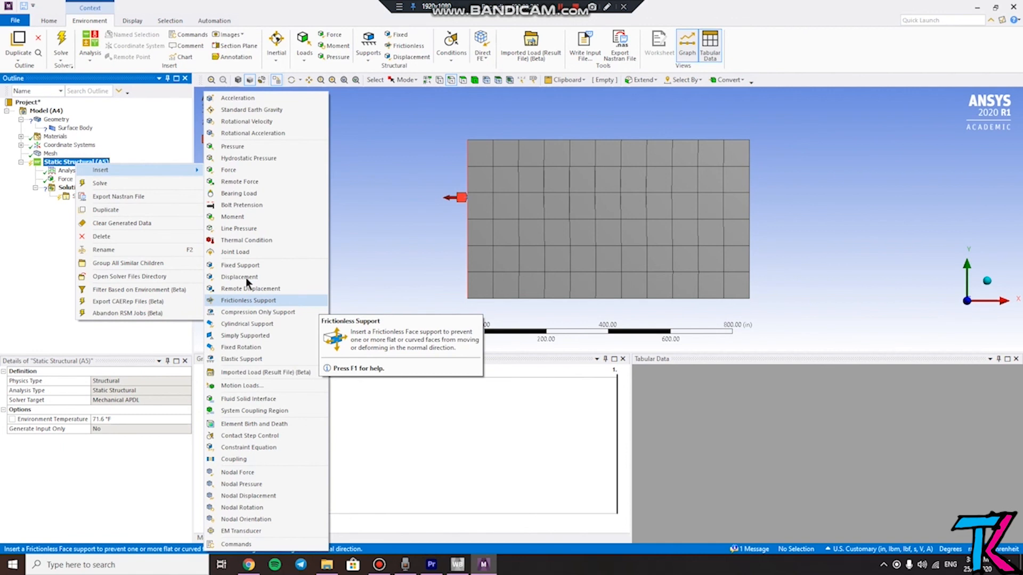
left_click(84, 216)
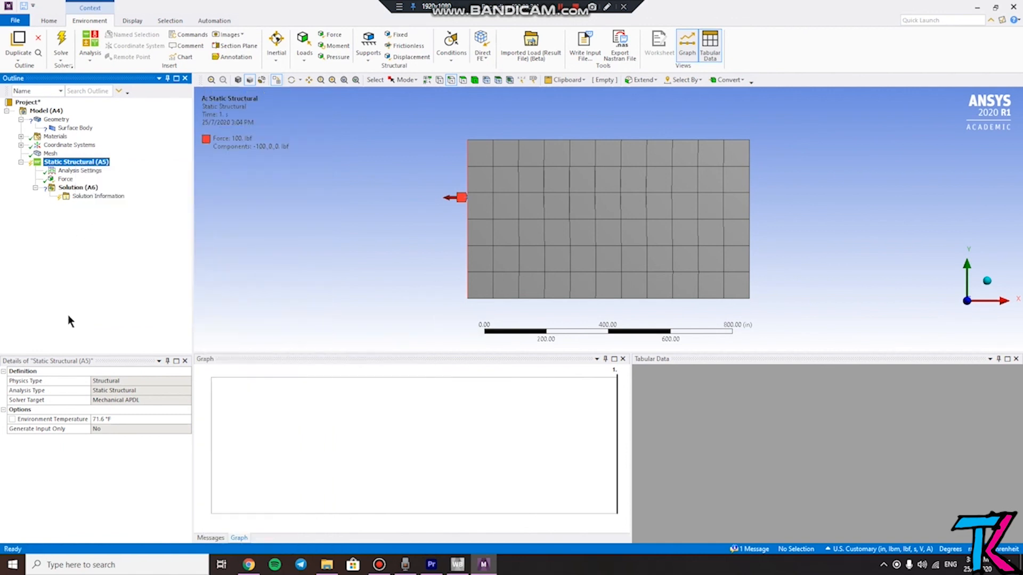
right_click(71, 163)
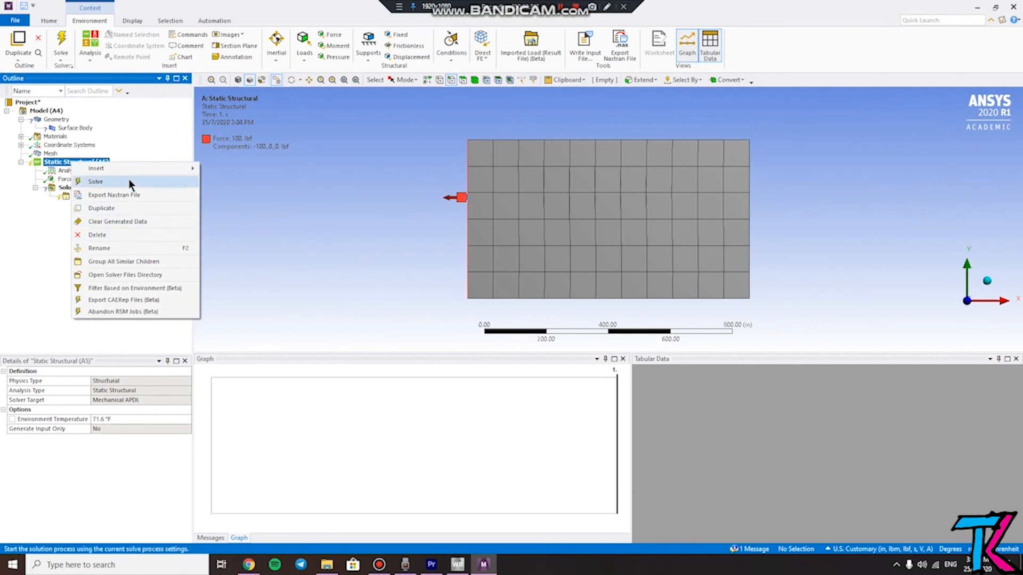
mouse_move(134, 169)
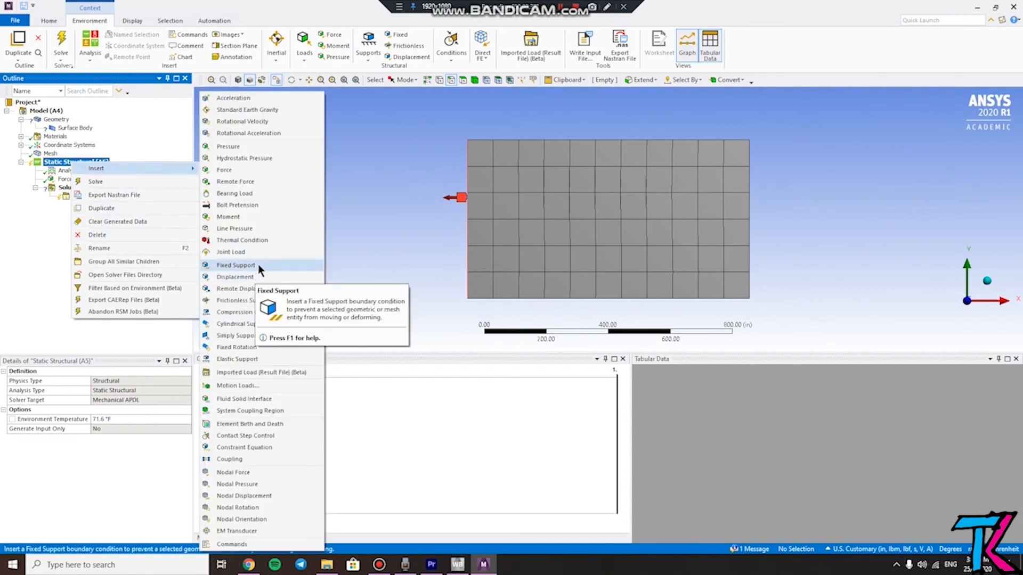
left_click(236, 266)
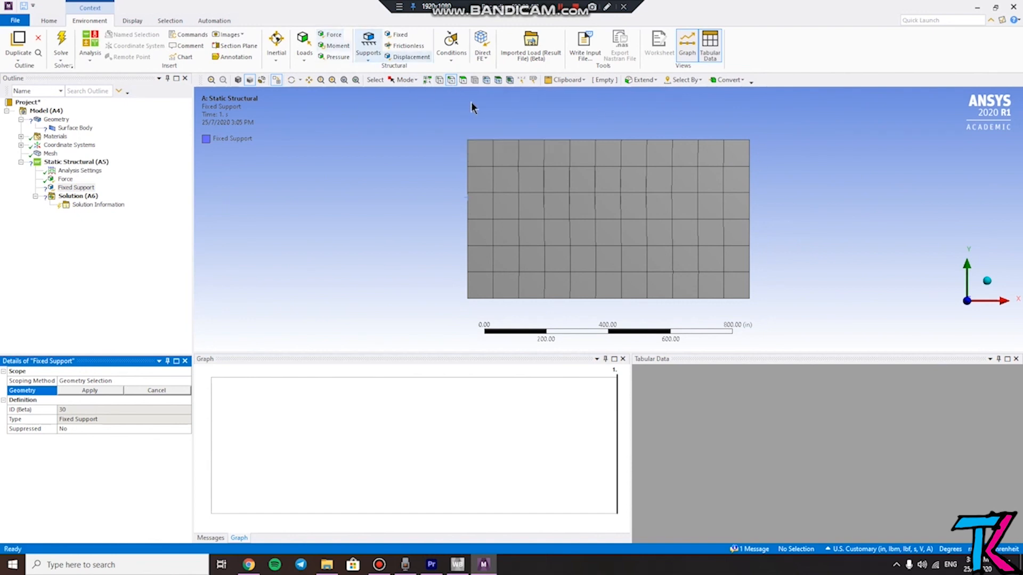
Scope the Fixed Support to the plate's short edge opposite the loaded one
left_click(750, 212)
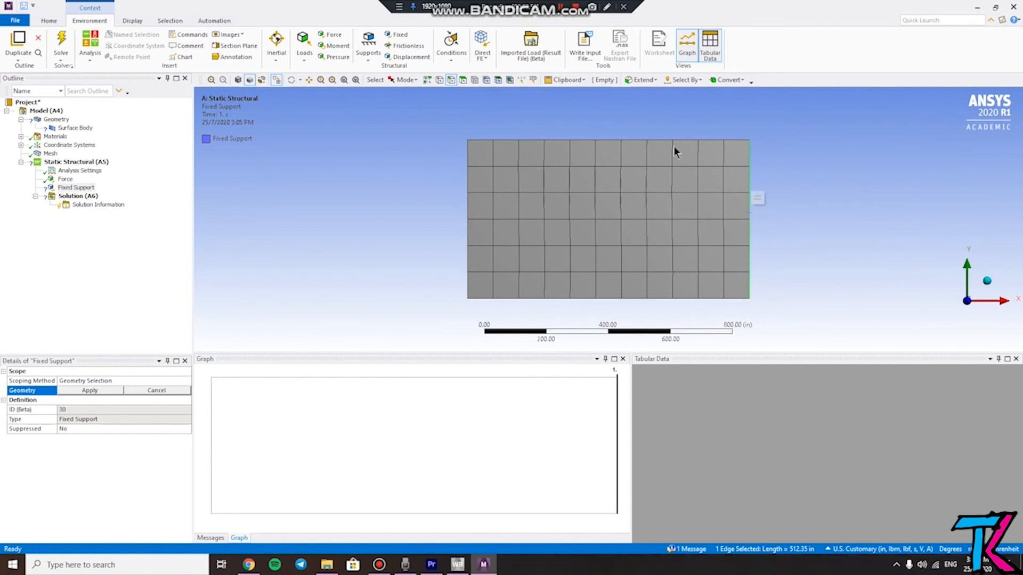
left_click(85, 390)
left_click(141, 231)
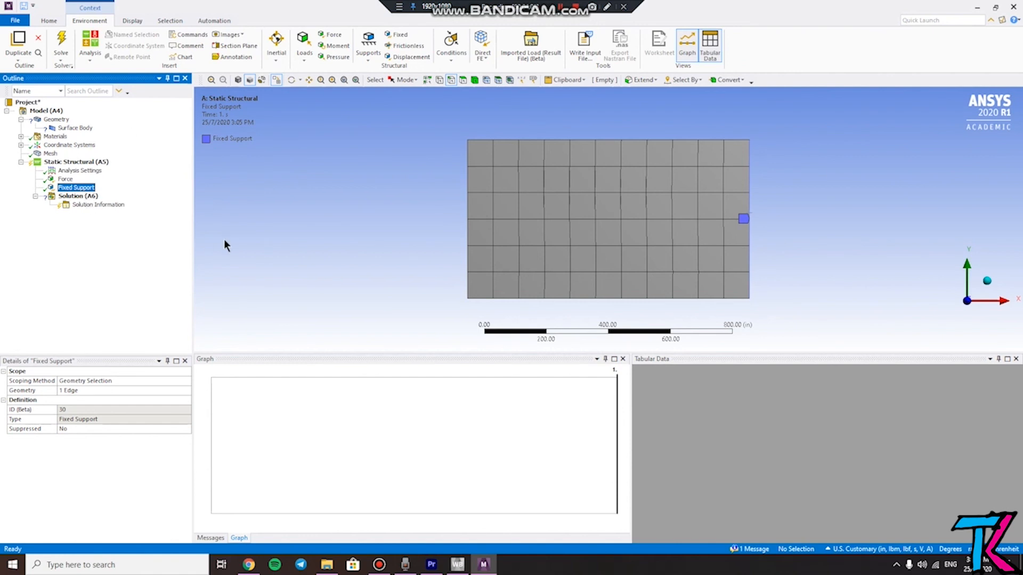
Review the deformation, strain, stress and energy result types available for the plate's solution
left_click(78, 196)
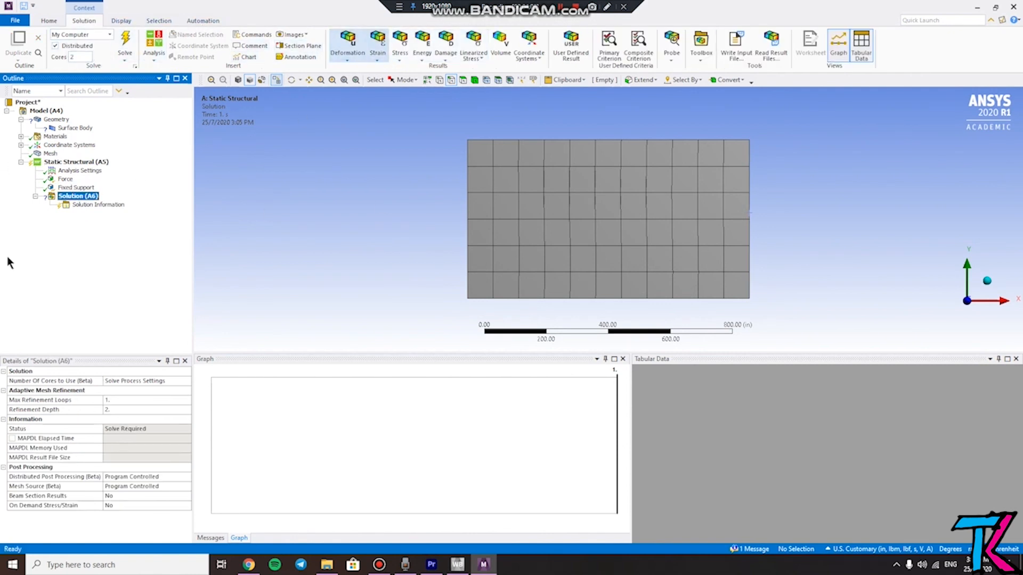
left_click(349, 53)
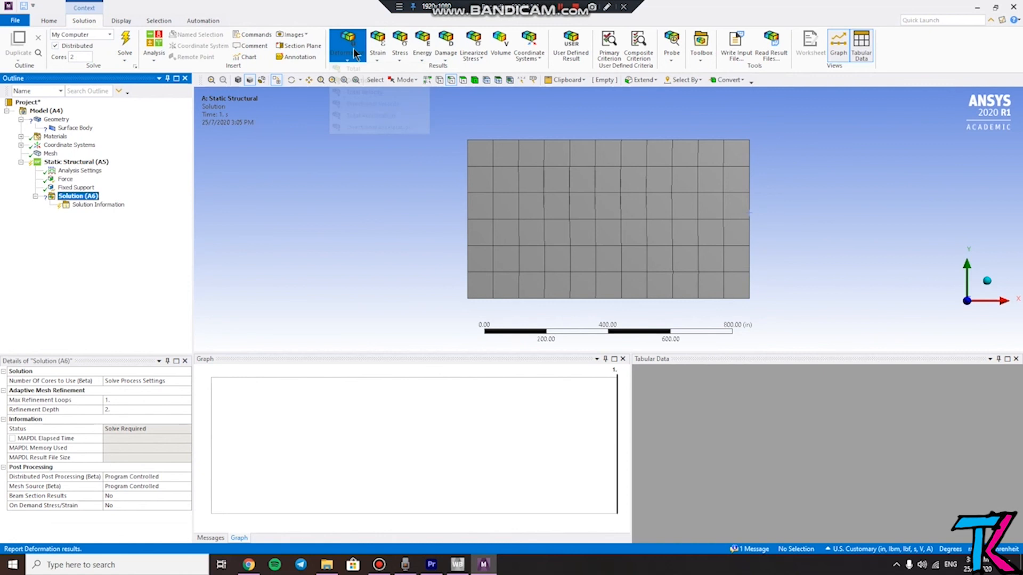
left_click(383, 58)
left_click(402, 56)
left_click(309, 21)
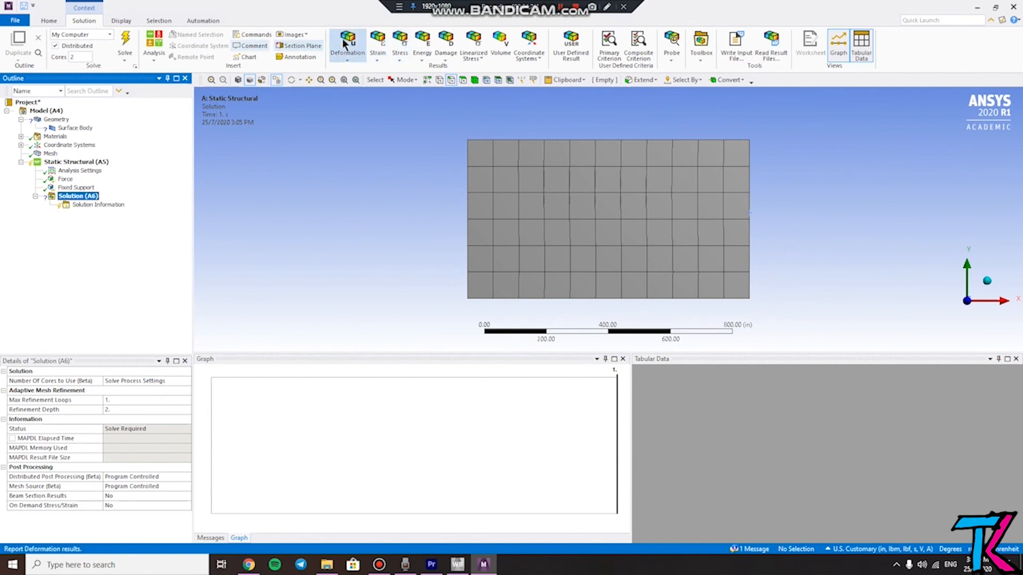
left_click(347, 56)
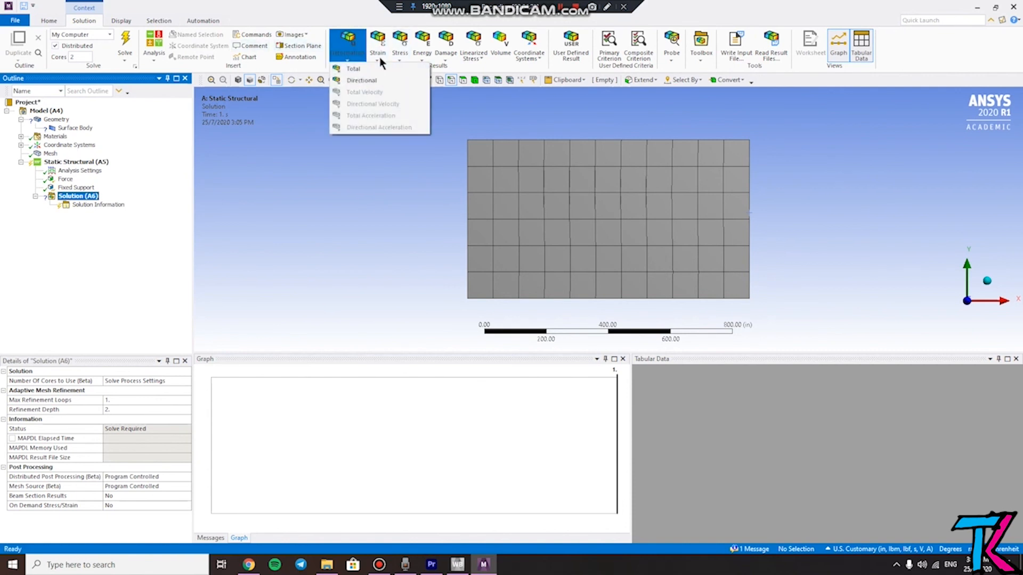
left_click(379, 56)
left_click(400, 53)
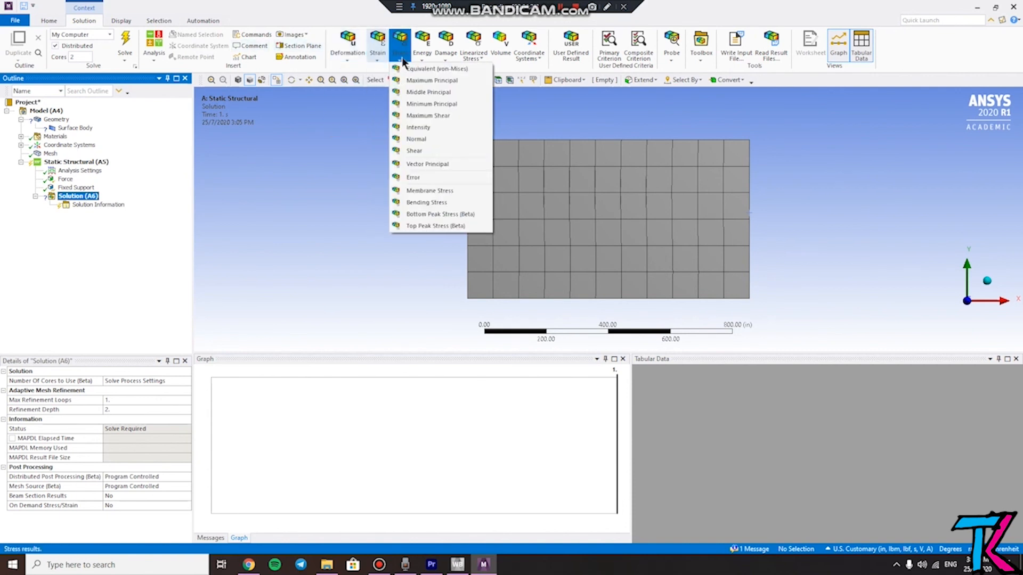
left_click(422, 55)
left_click(398, 61)
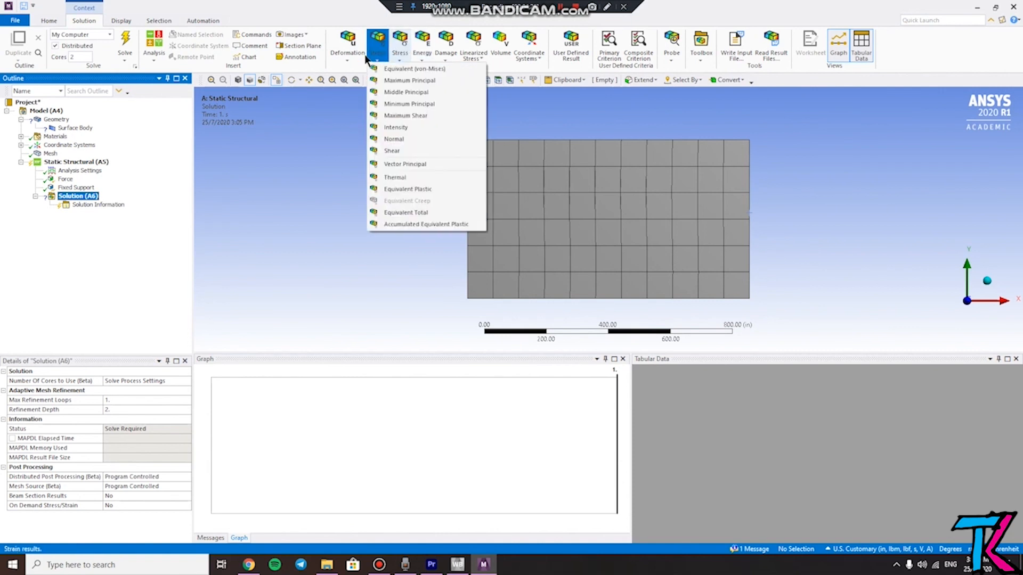
left_click(347, 56)
left_click(374, 56)
left_click(349, 57)
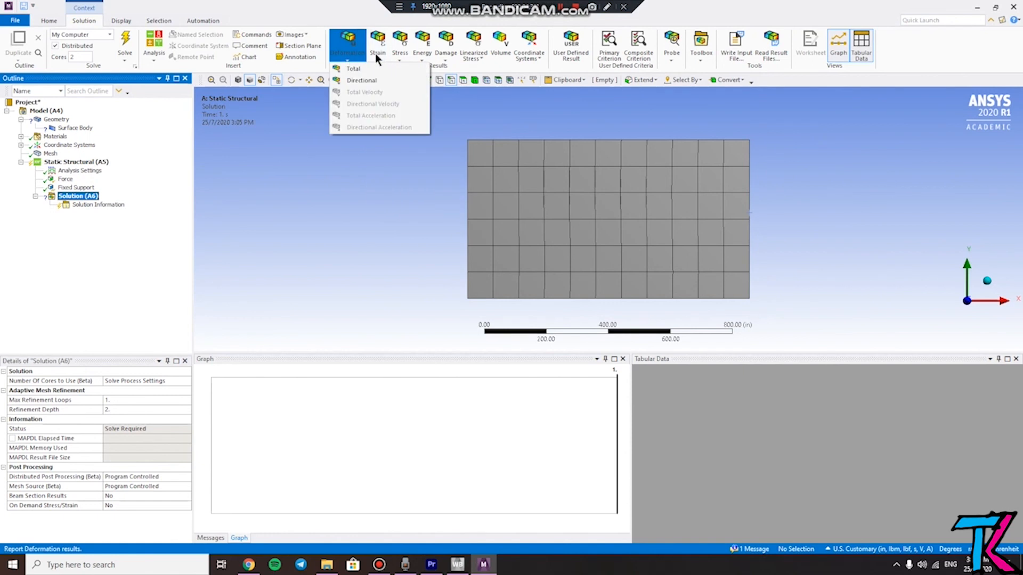
left_click(376, 53)
left_click(401, 53)
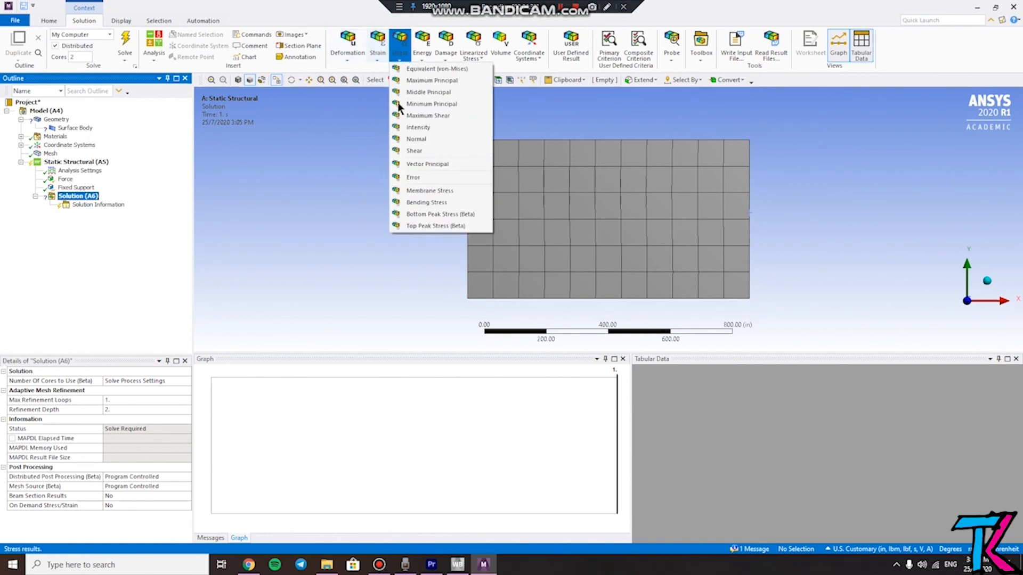
Insert a Directional Deformation result into the solution and set its orientation to Y Axis
left_click(339, 54)
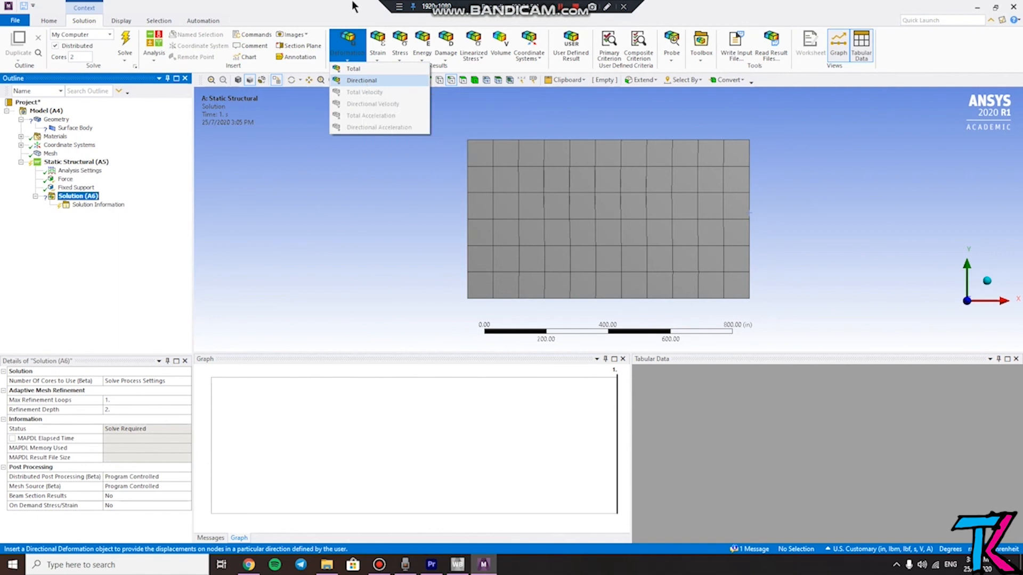
left_click(370, 81)
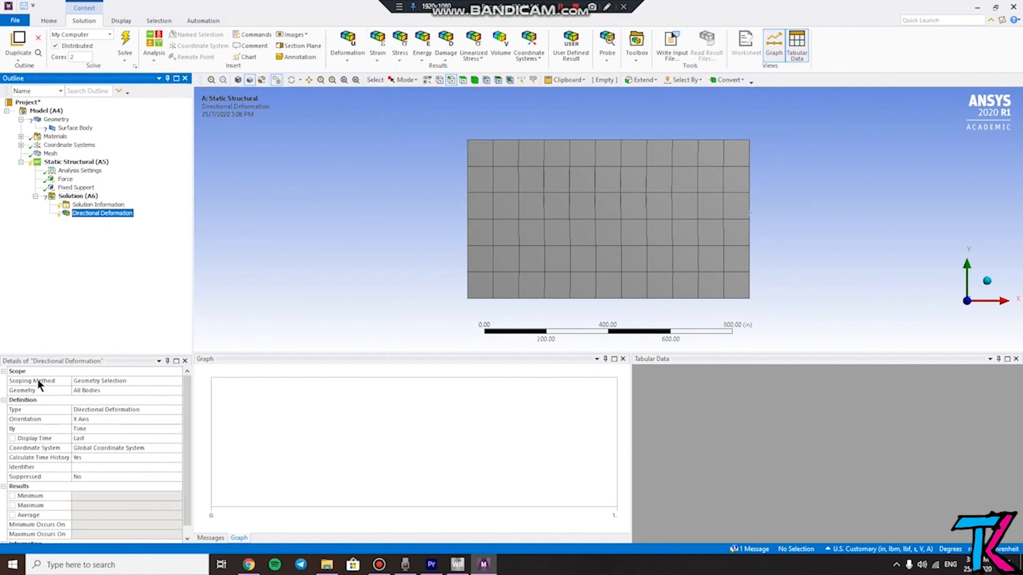
left_click(34, 420)
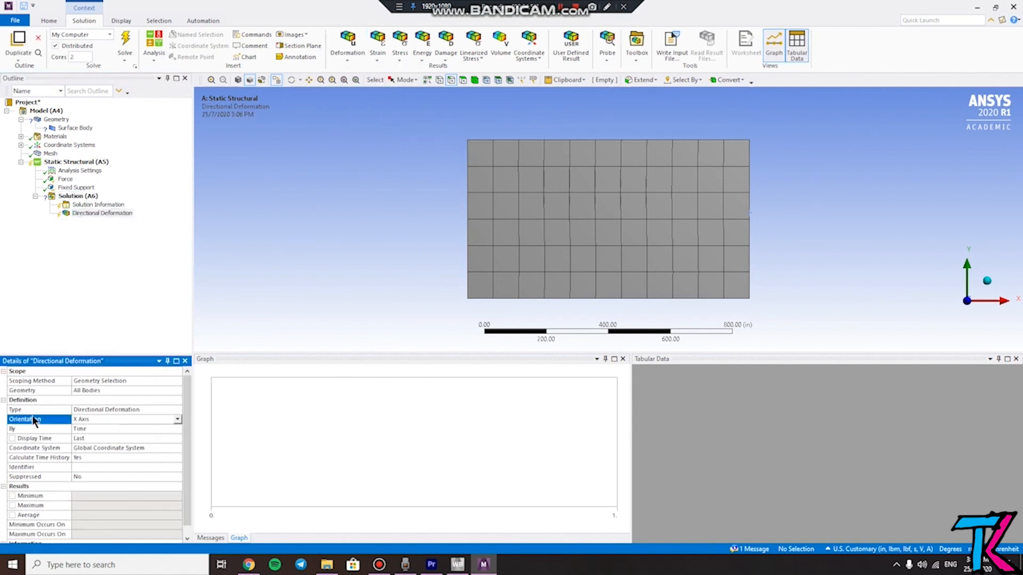
left_click(176, 419)
left_click(141, 433)
left_click(98, 391)
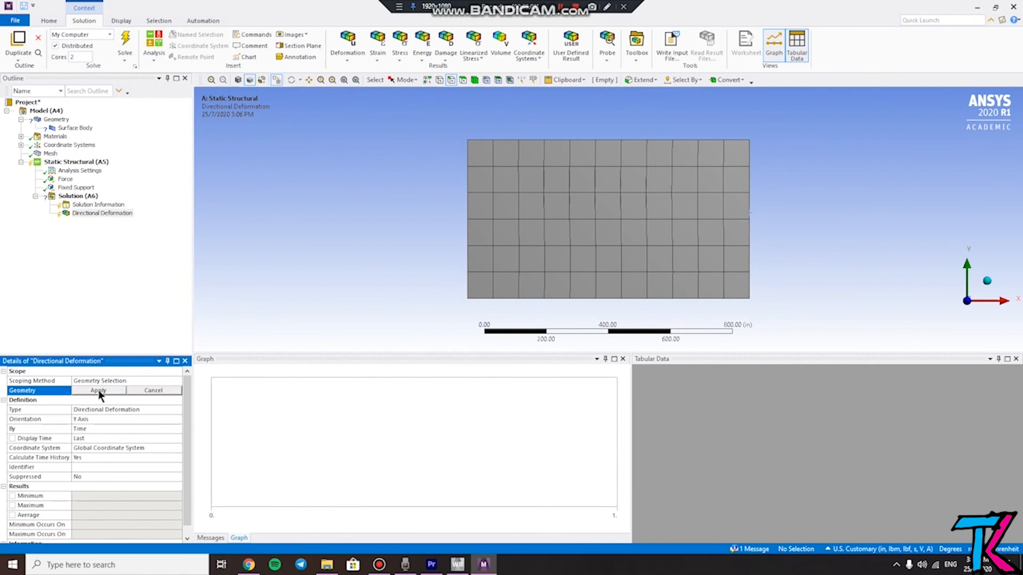
left_click(152, 392)
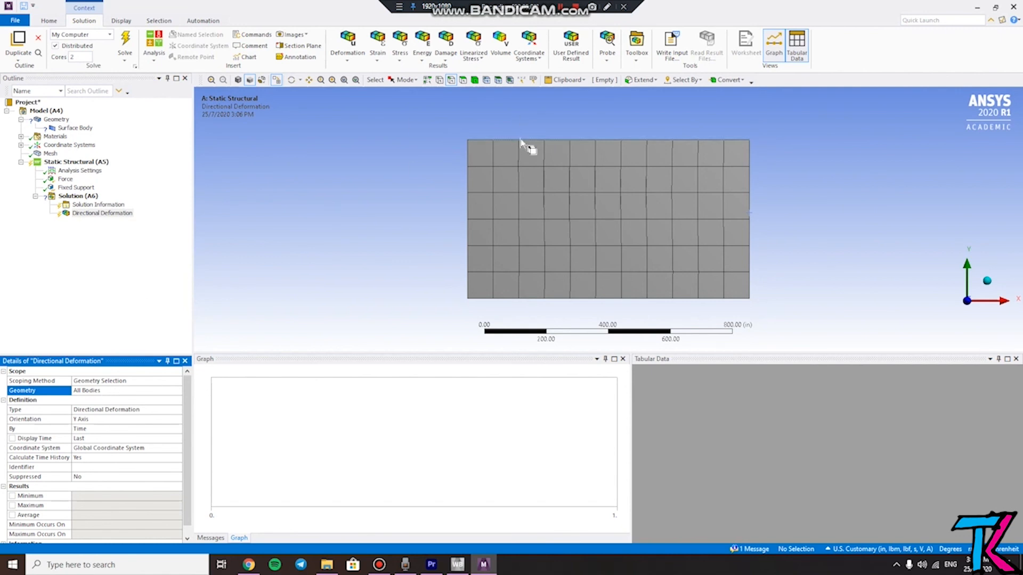
left_click(180, 390)
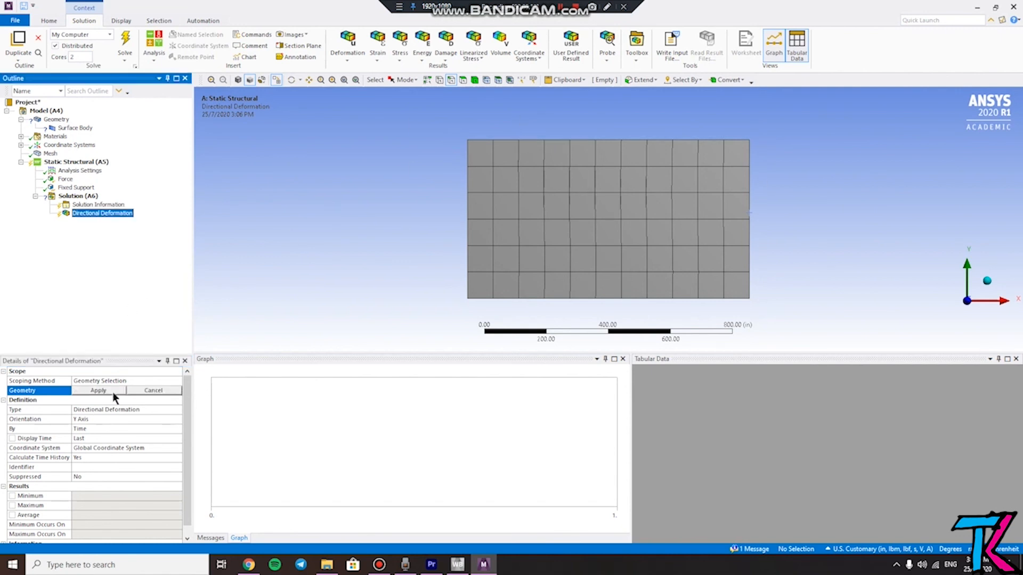
left_click(88, 392)
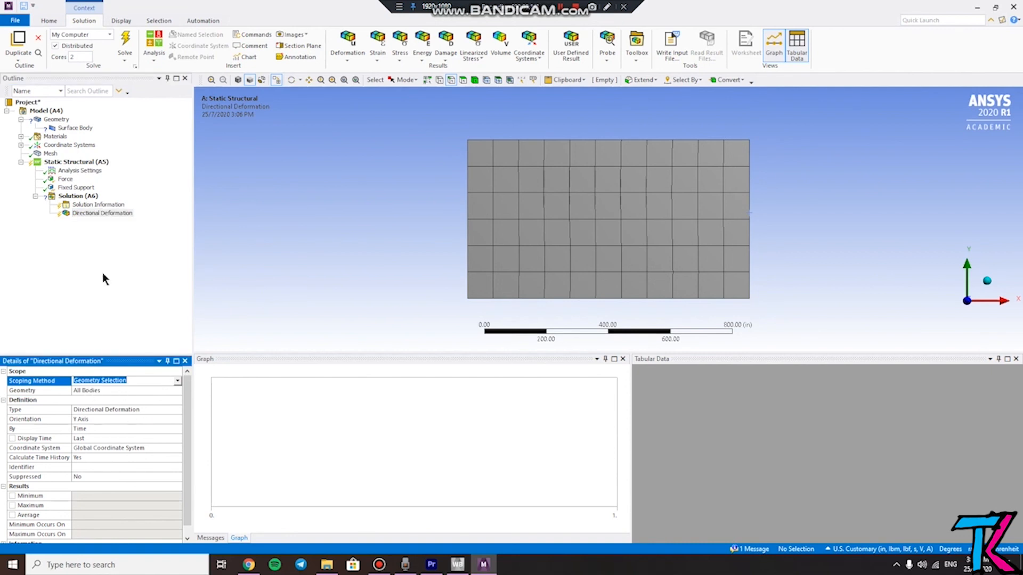
Delete the Directional Deformation result and insert a Total Deformation result in its place
right_click(100, 214)
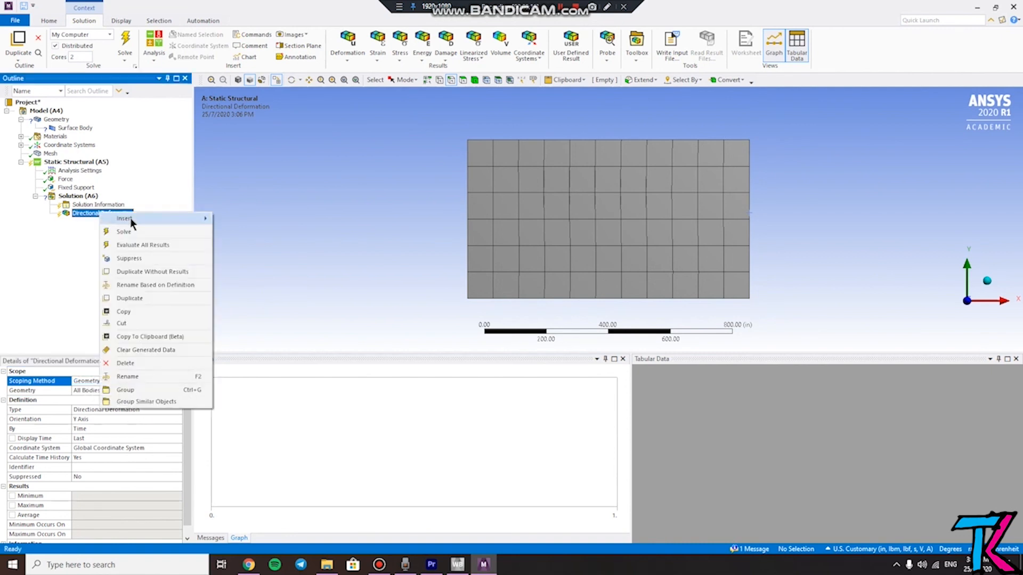
left_click(134, 364)
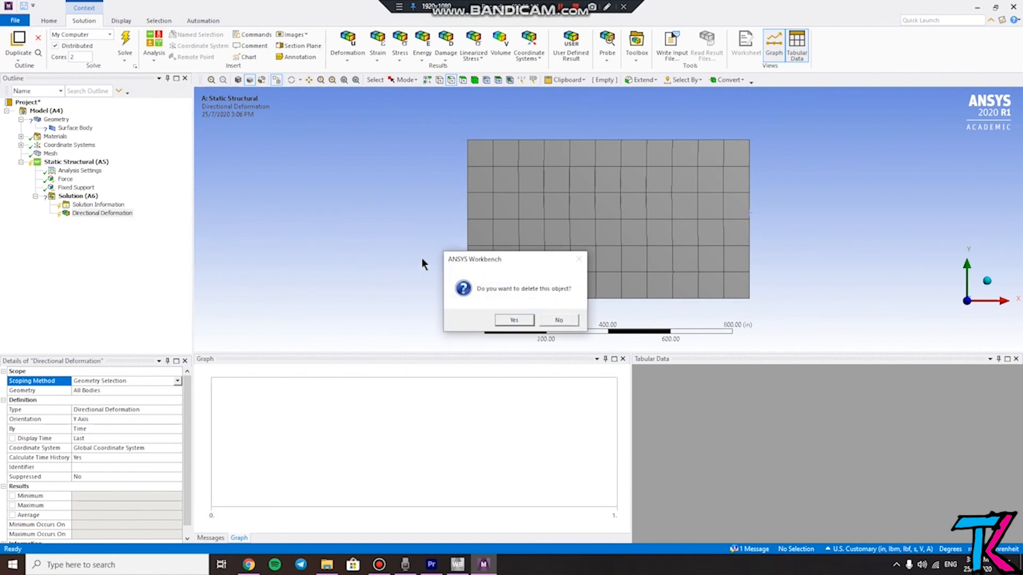
left_click(515, 320)
left_click(349, 54)
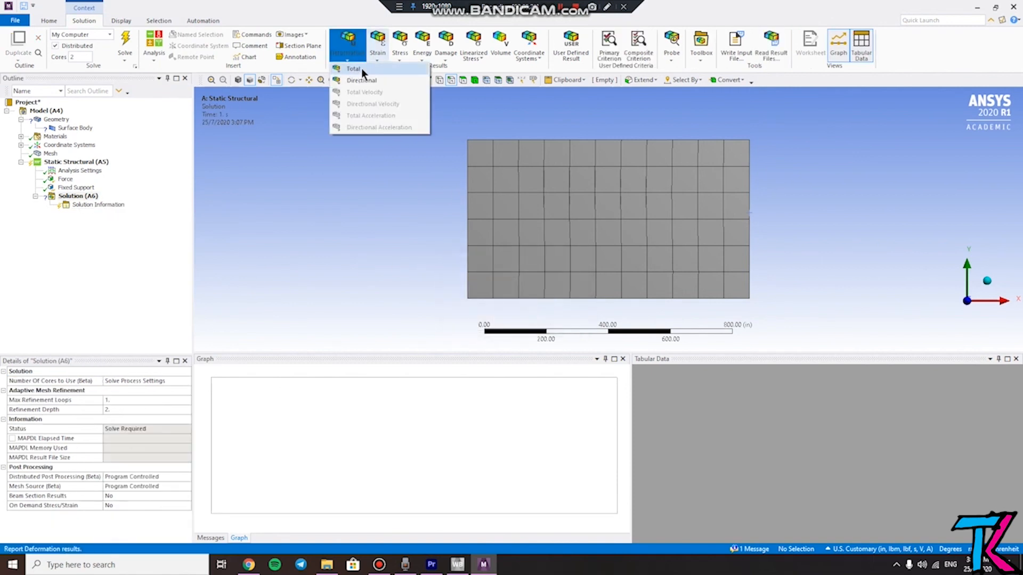
left_click(362, 68)
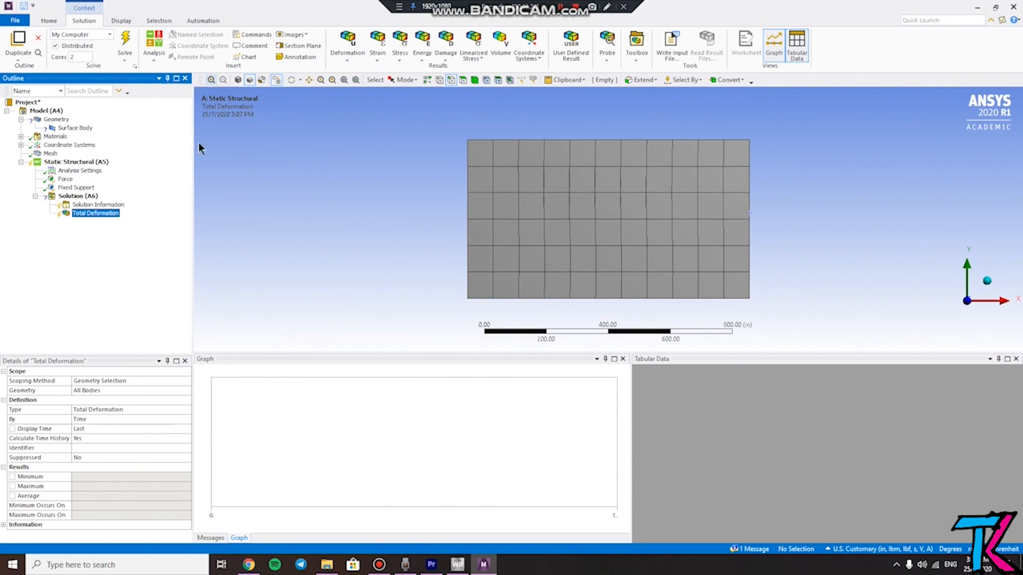
Insert a Normal elastic strain result and scope it to the plate's face
left_click(379, 60)
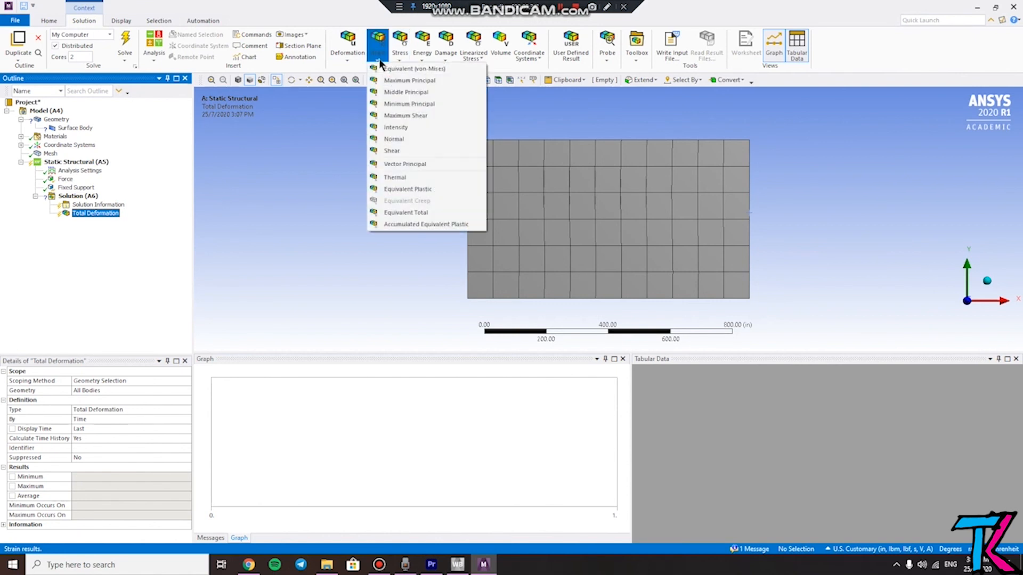
left_click(422, 139)
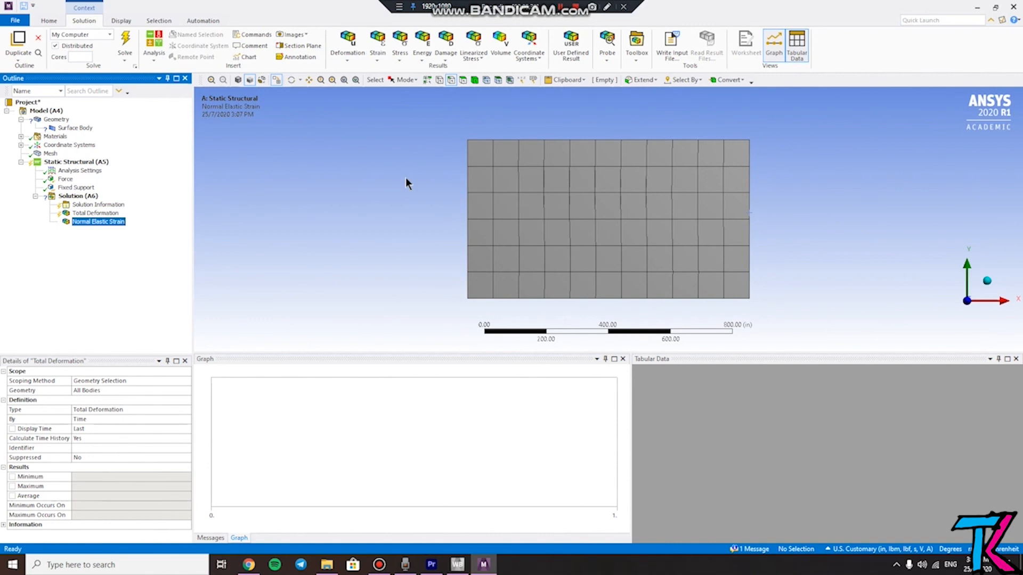
left_click(126, 392)
left_click(462, 80)
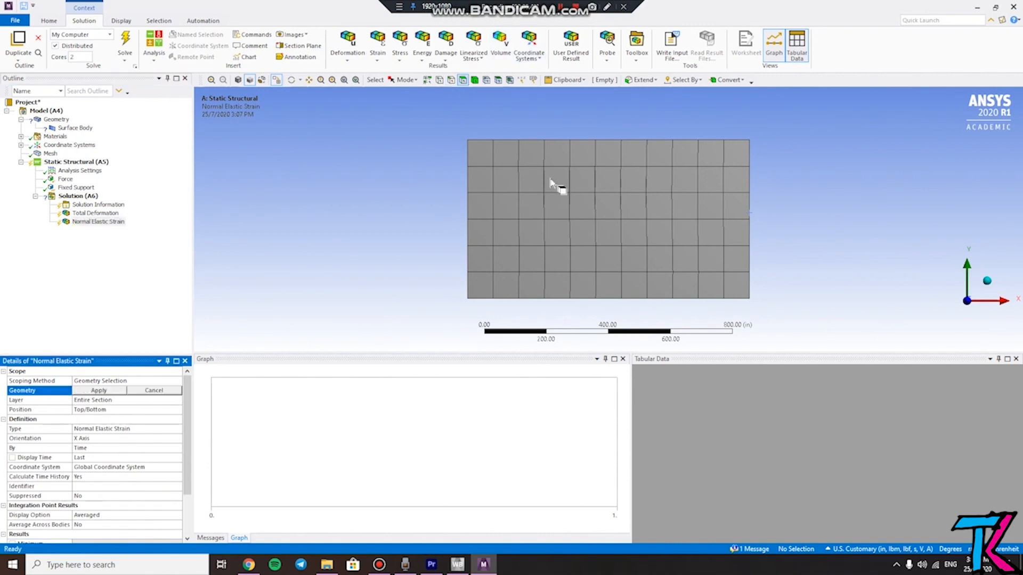
left_click(581, 237)
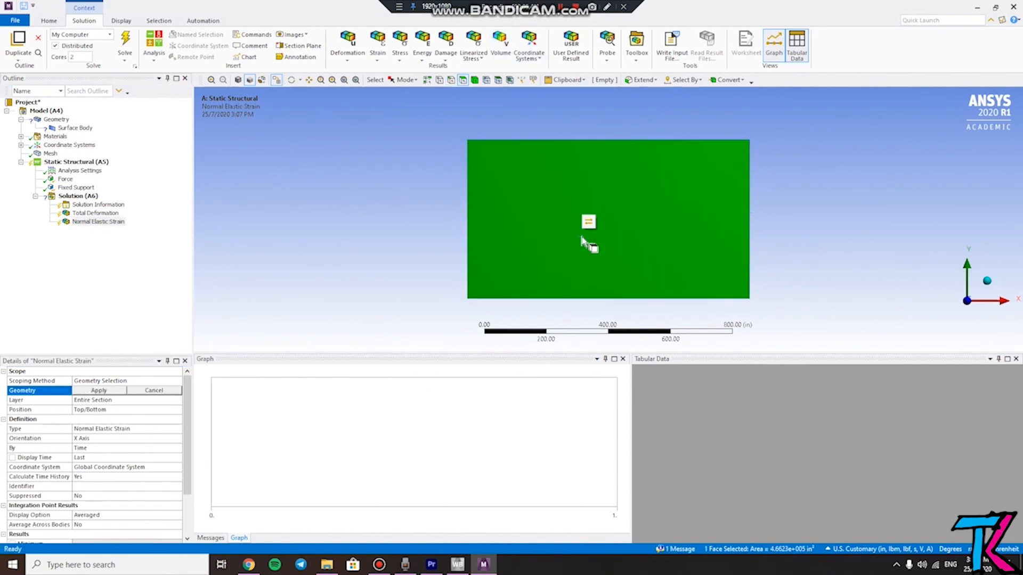
left_click(99, 390)
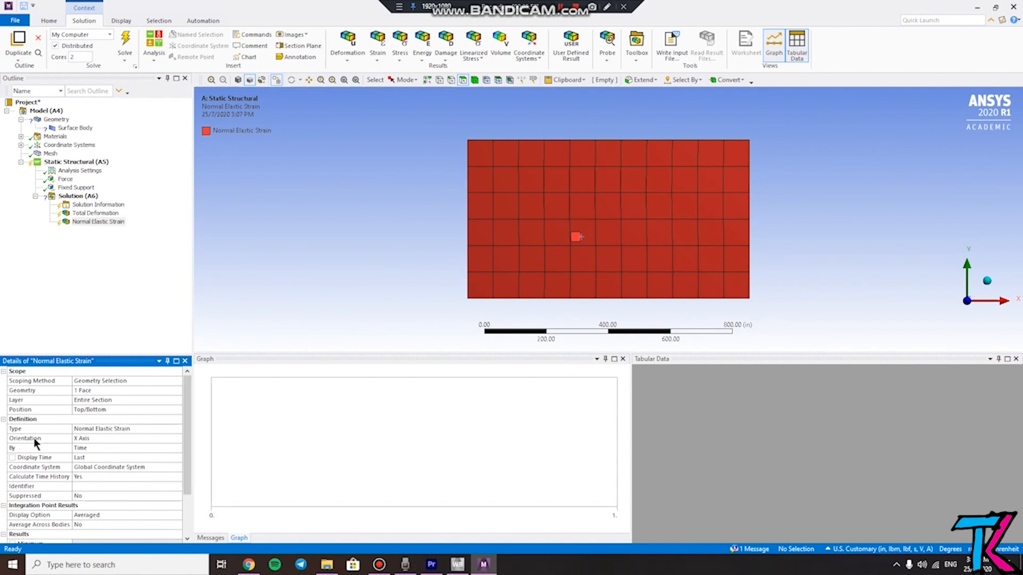
Set the Normal Elastic Strain orientation to X Axis
left_click(40, 391)
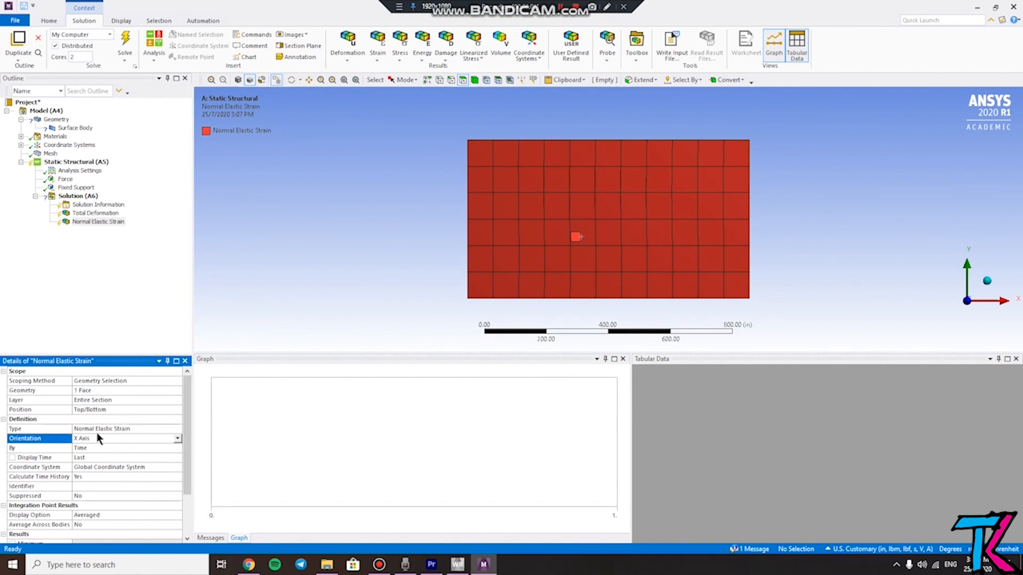
left_click(178, 437)
left_click(82, 442)
left_click(132, 302)
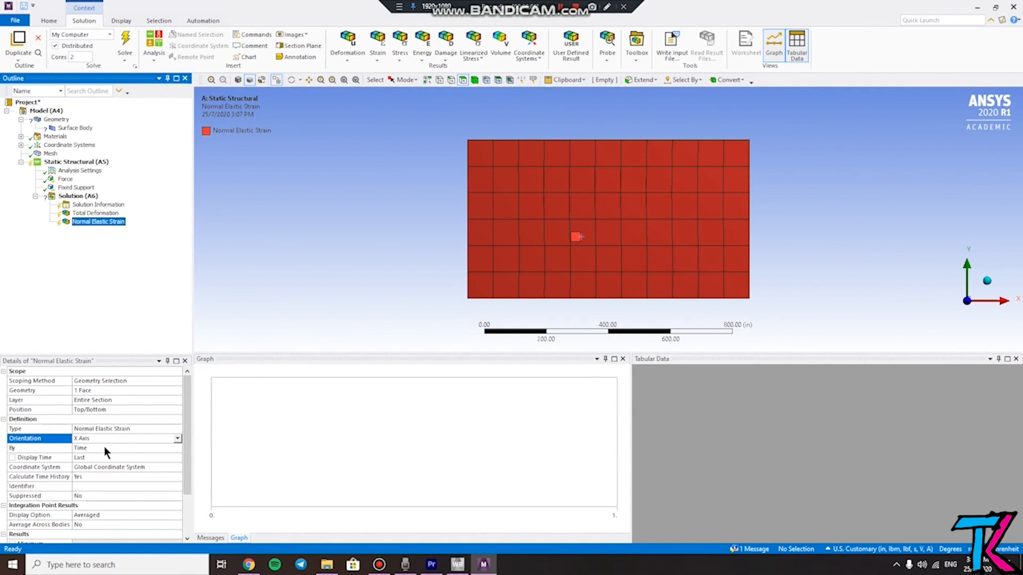
Review the available stress result types and the force, fixed support and result objects defined for the plate
left_click(403, 58)
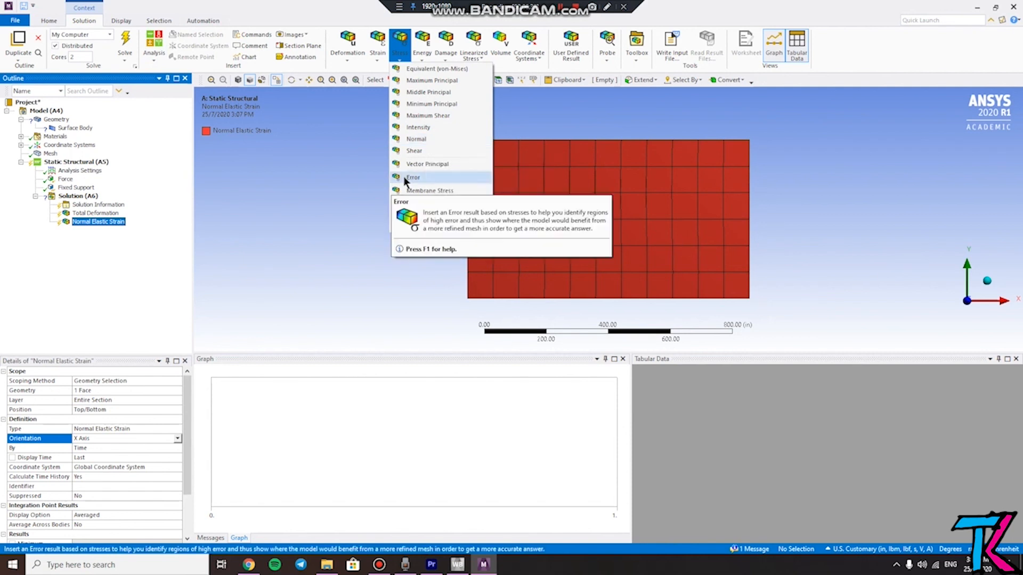
left_click(326, 212)
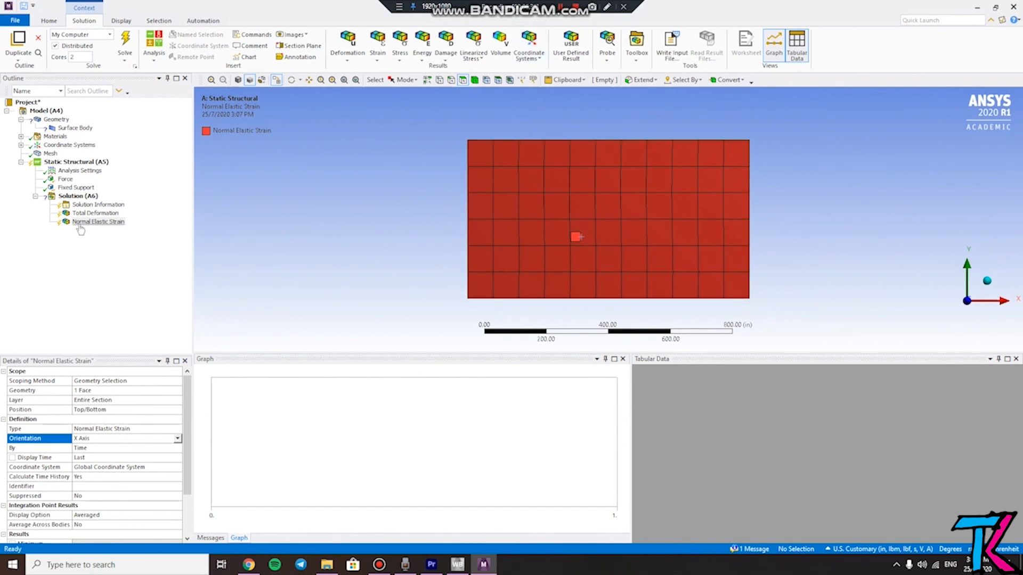
left_click(65, 179)
left_click(74, 188)
left_click(66, 179)
left_click(74, 188)
left_click(66, 179)
left_click(95, 214)
left_click(96, 222)
left_click(96, 213)
left_click(109, 221)
left_click(99, 213)
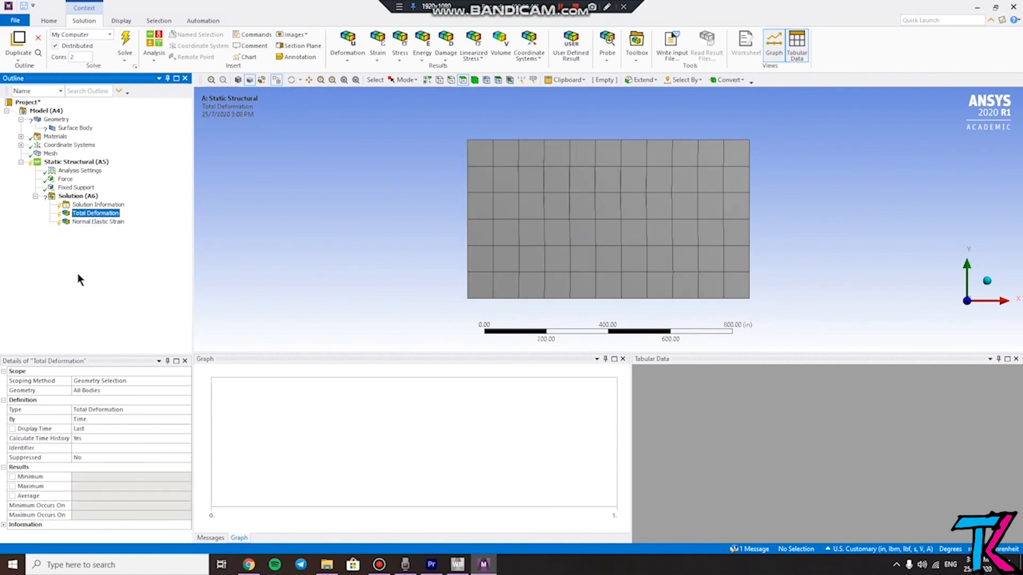
Try to solve the analysis and inspect the surface body's thickness setting
left_click(131, 41)
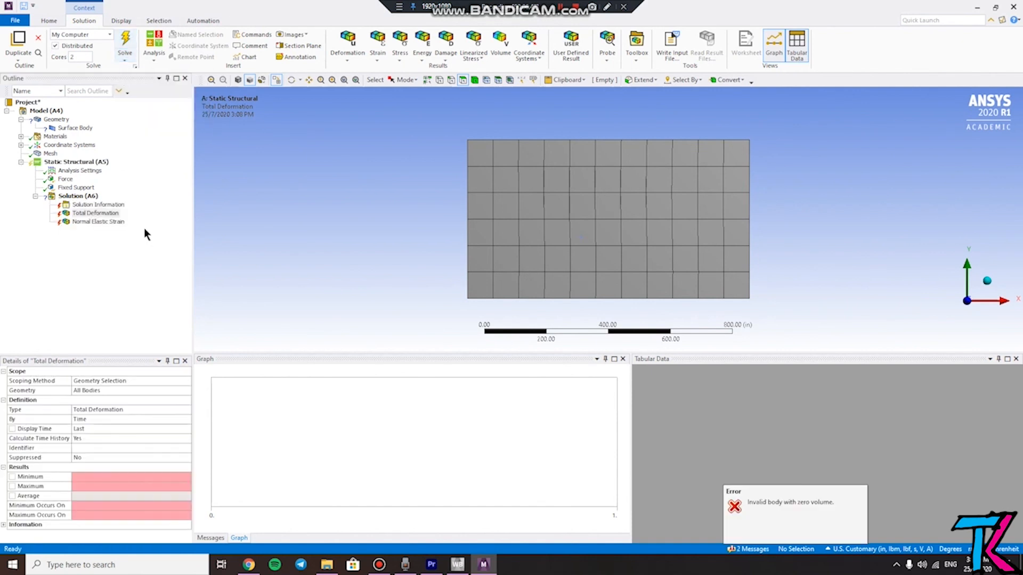
left_click(75, 128)
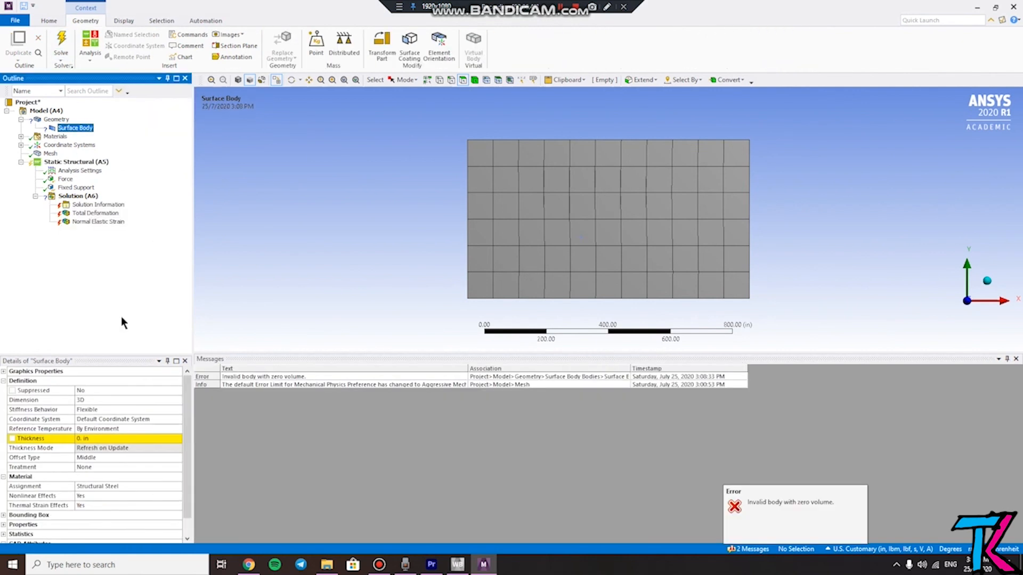
left_click(169, 438)
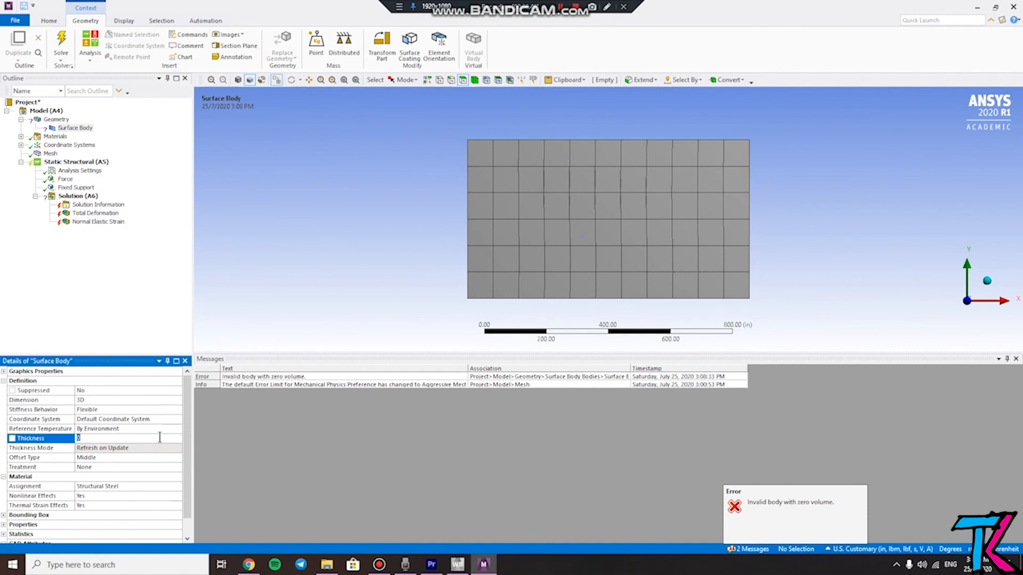
left_click(57, 119)
left_click(72, 128)
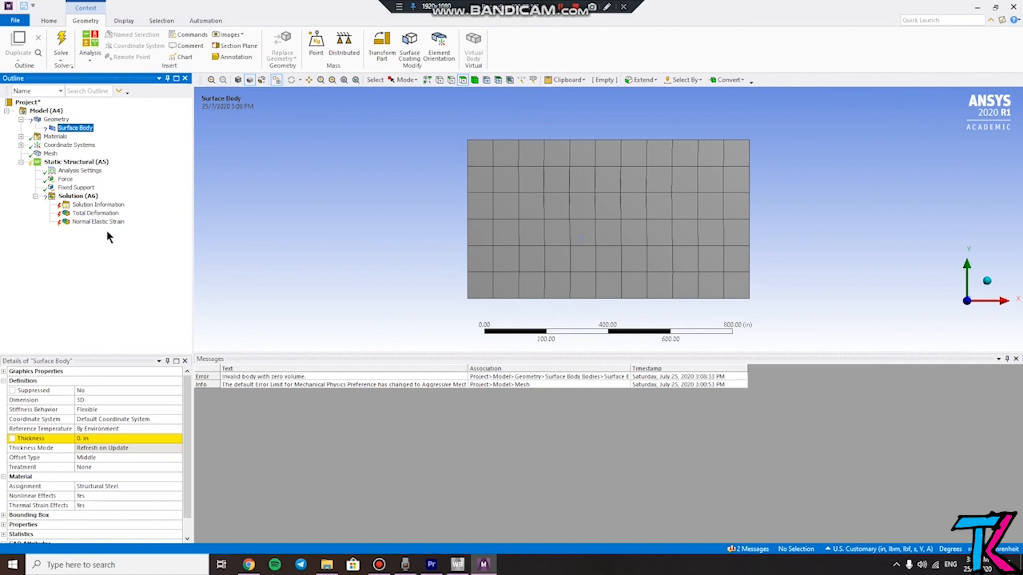
Set the surface body's thickness to 2 in
left_click(122, 438)
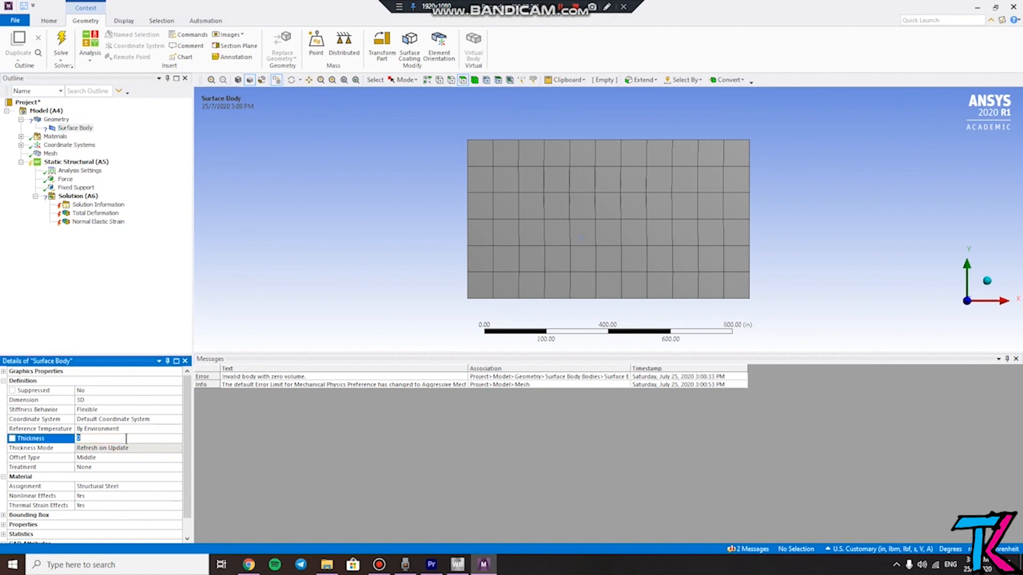
left_click(113, 316)
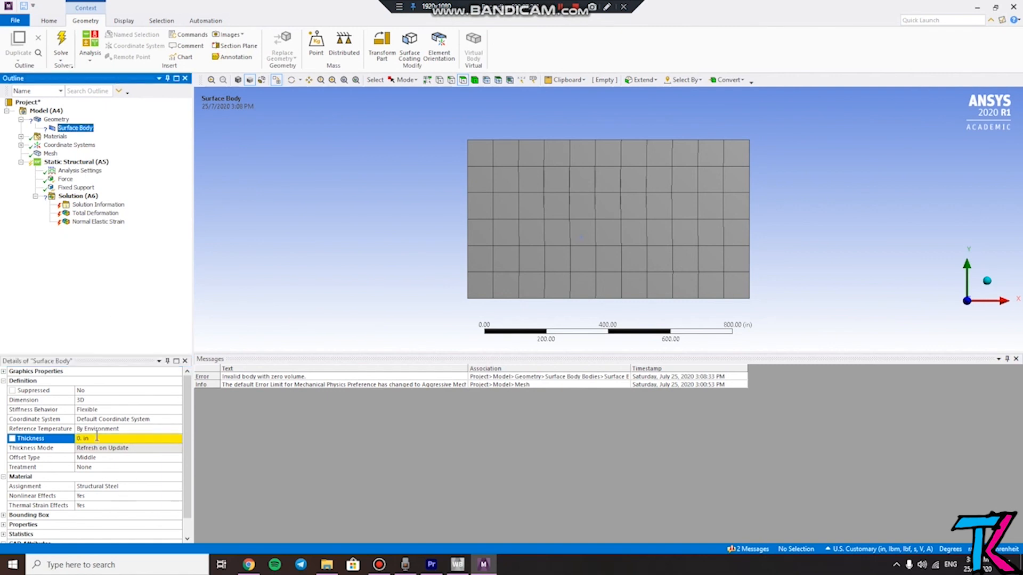
left_click(96, 436)
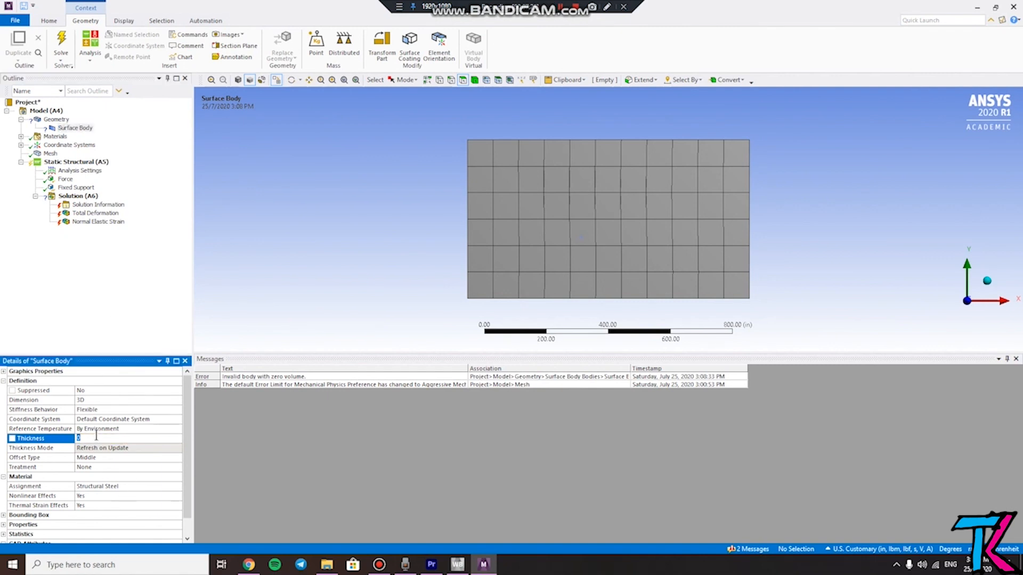
key("Return")
left_click(146, 247)
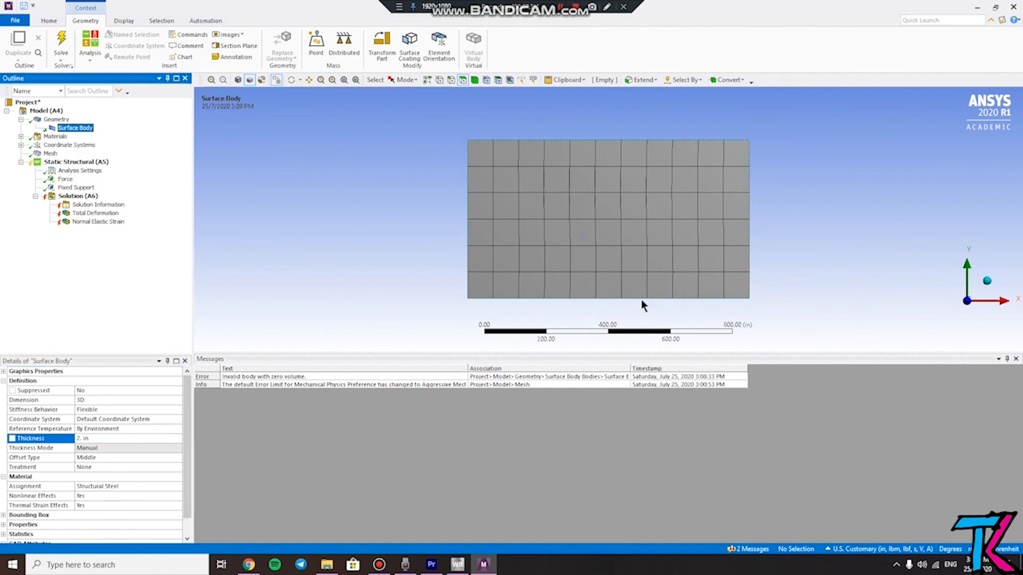
Solve the static structural analysis and animate the Total Deformation result on the plate
left_click(62, 47)
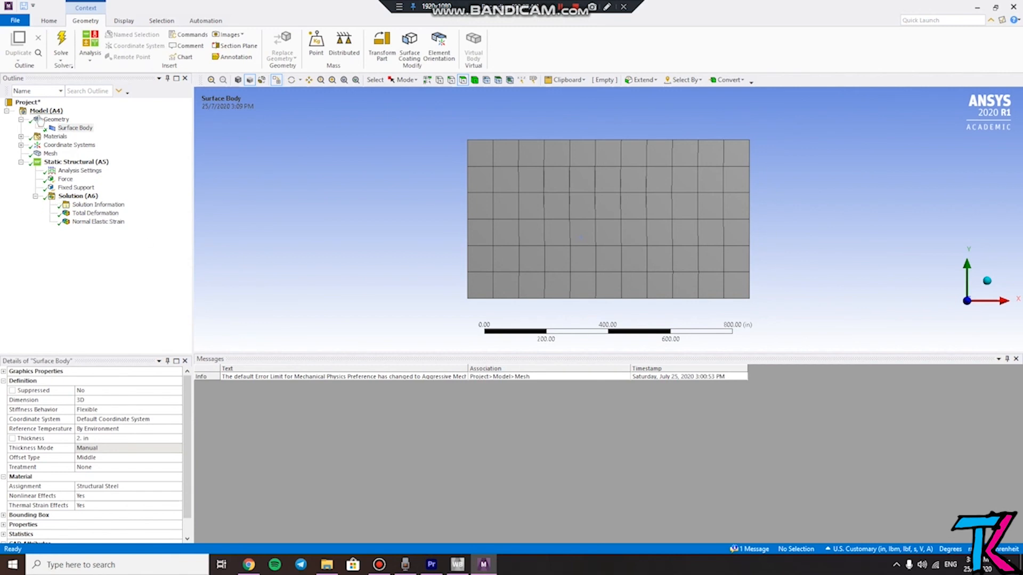
left_click(75, 213)
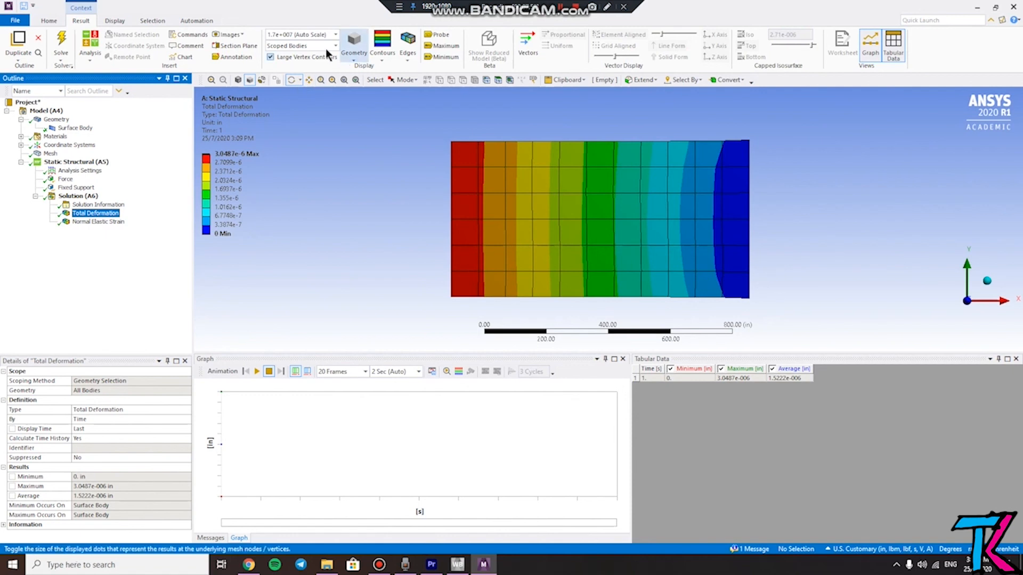
left_click(257, 370)
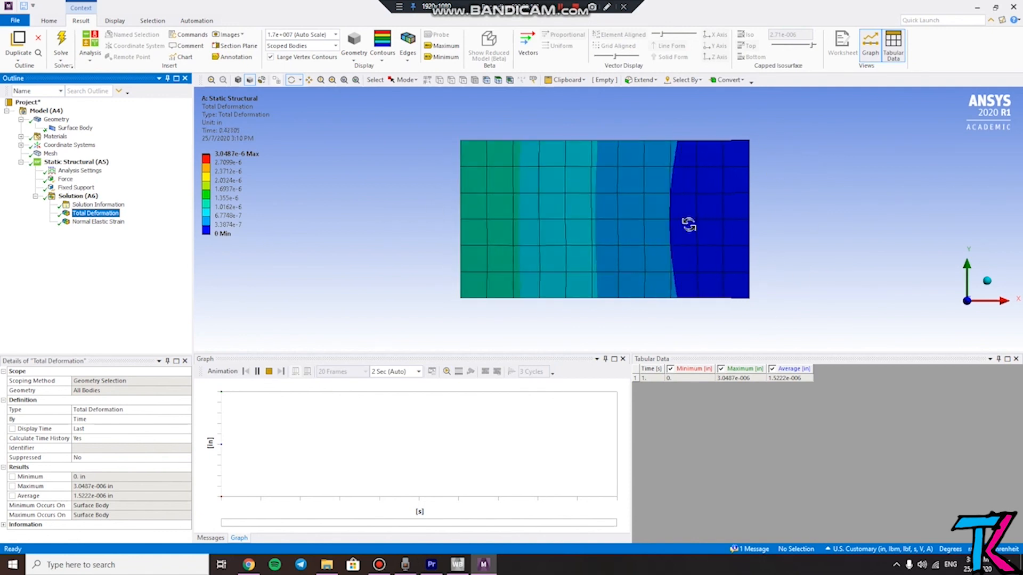
left_click(258, 371)
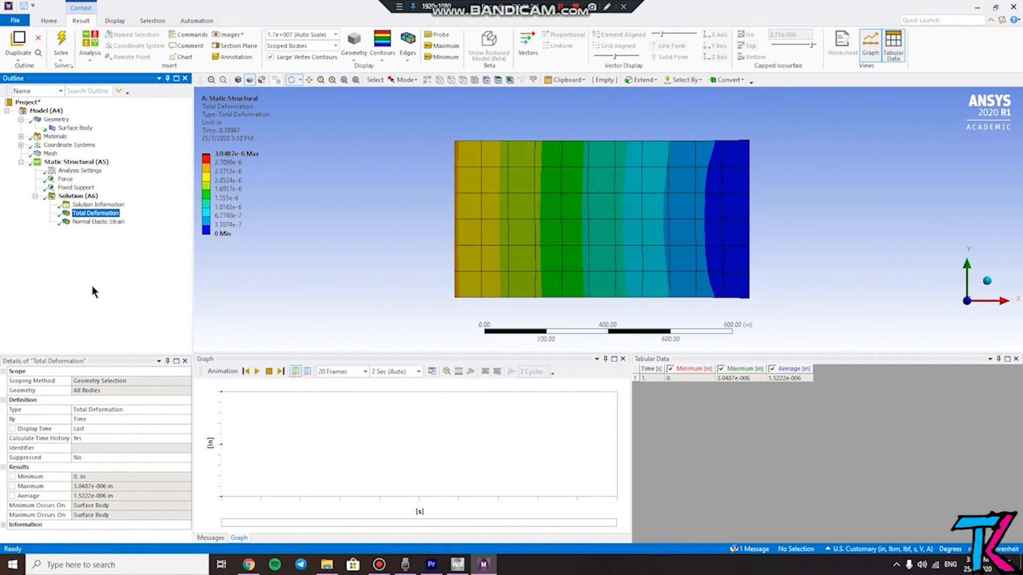
Display the Normal Elastic Strain result and play its animation
left_click(119, 221)
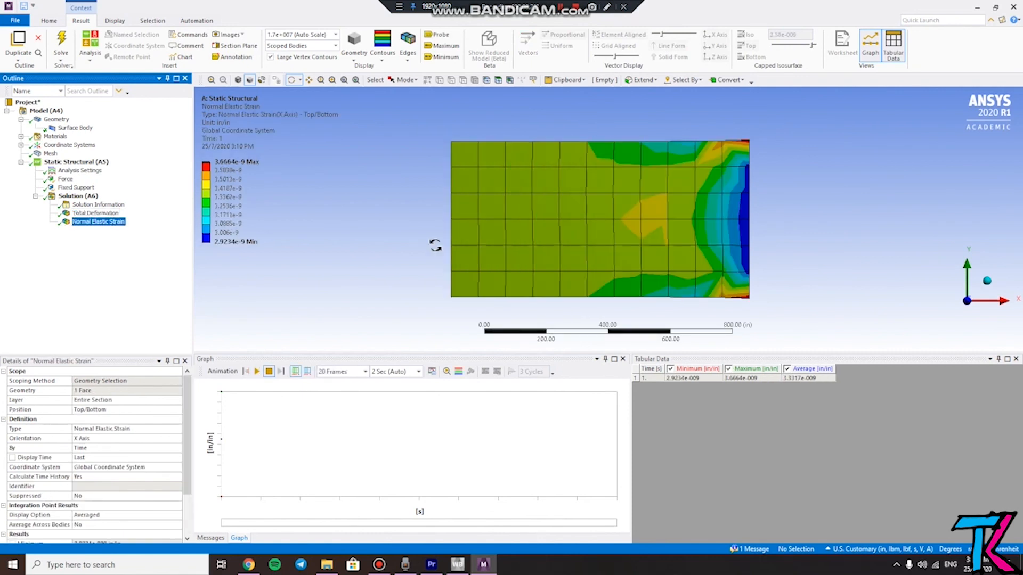
left_click(258, 371)
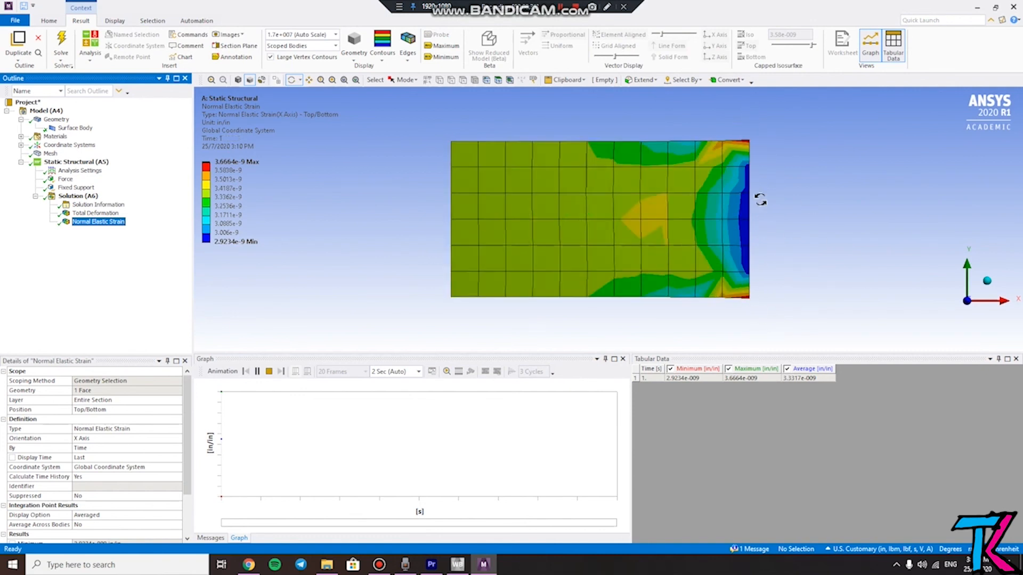
left_click(259, 370)
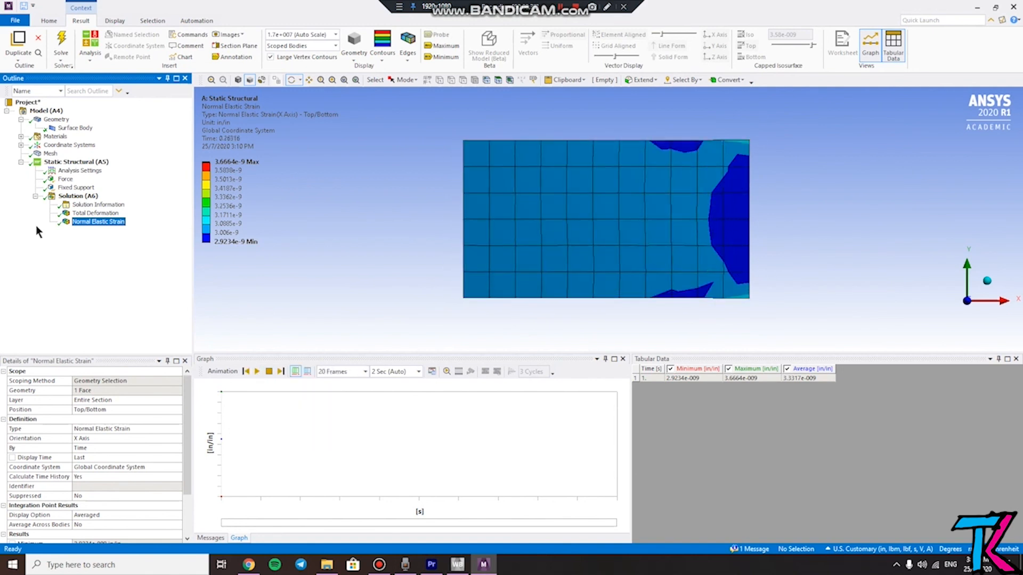
Return to the Total Deformation result and replay its animation at Auto Scale
left_click(95, 213)
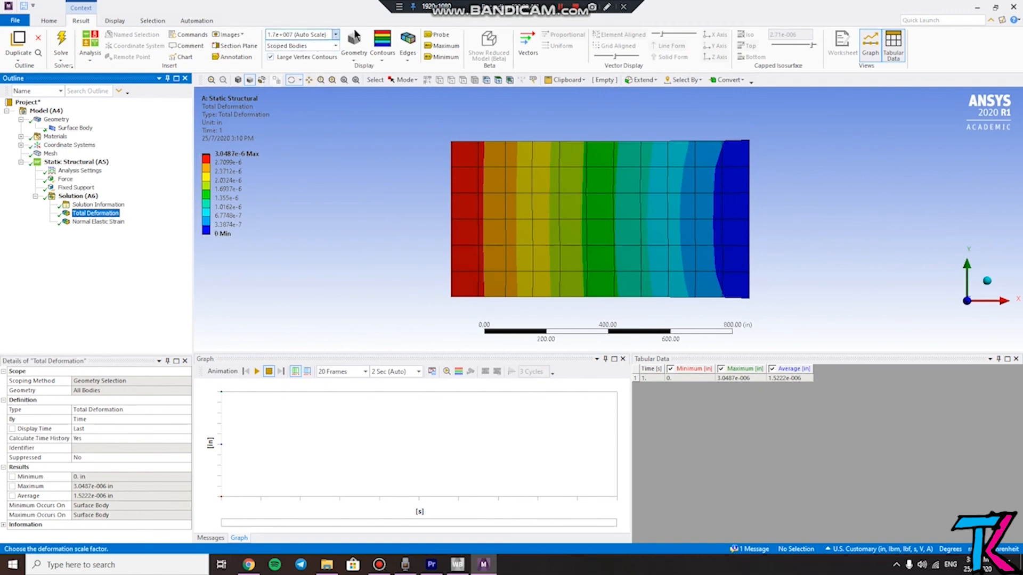
left_click(336, 34)
left_click(320, 69)
left_click(259, 372)
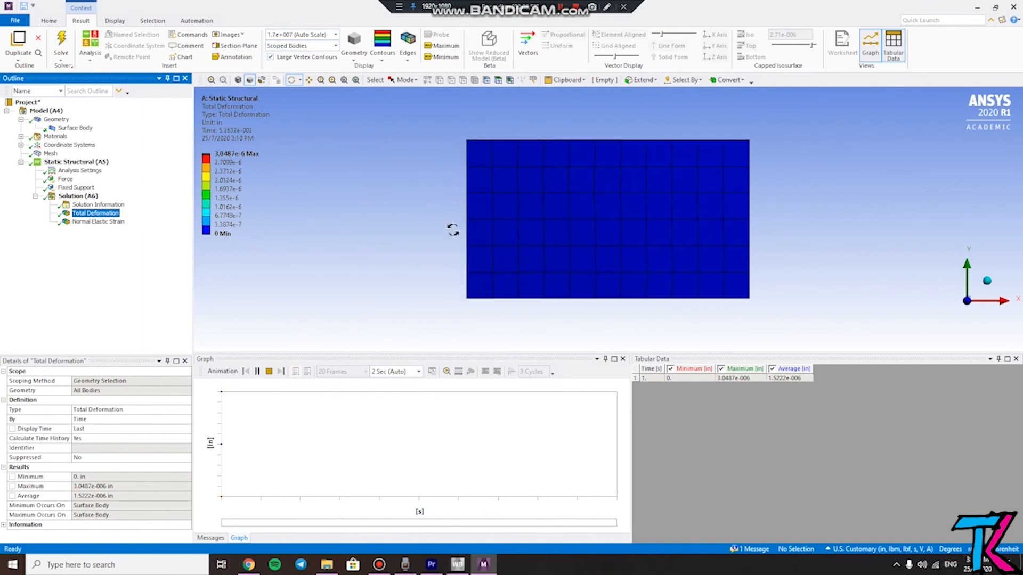
left_click(269, 371)
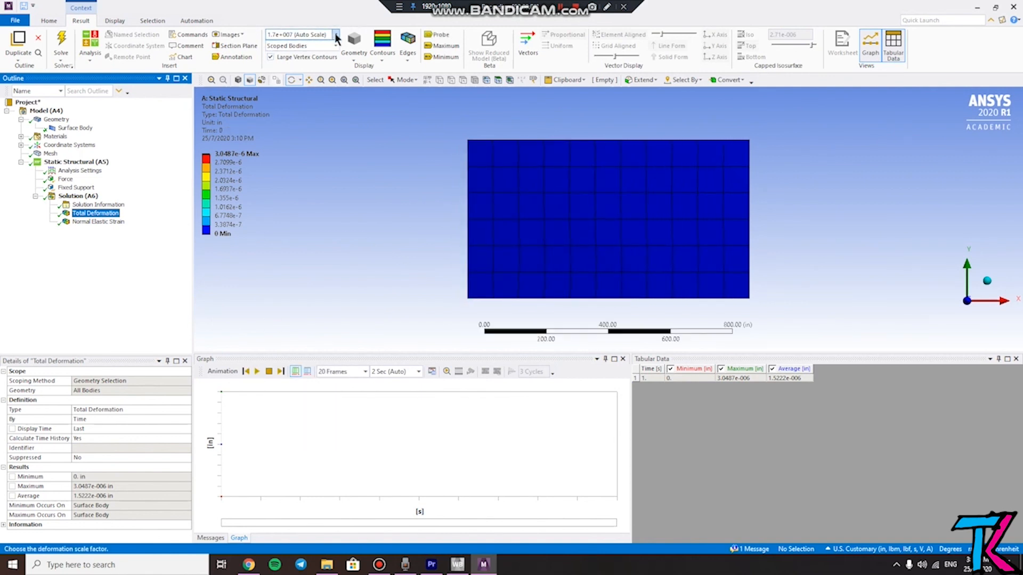
Set the Total Deformation display to 1.0 (True Scale) and animate it, viewing the plate from another angle
left_click(335, 34)
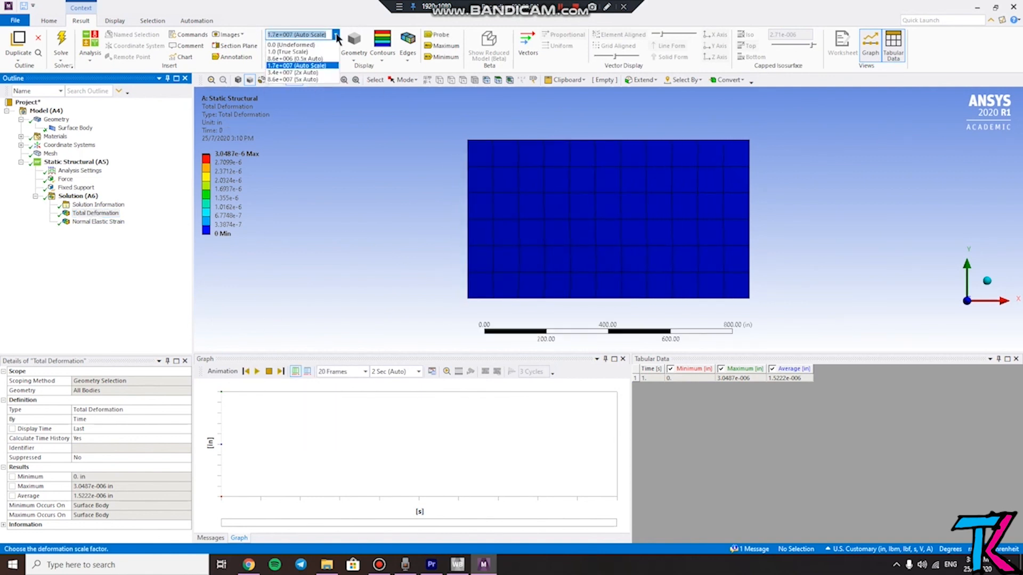
left_click(306, 52)
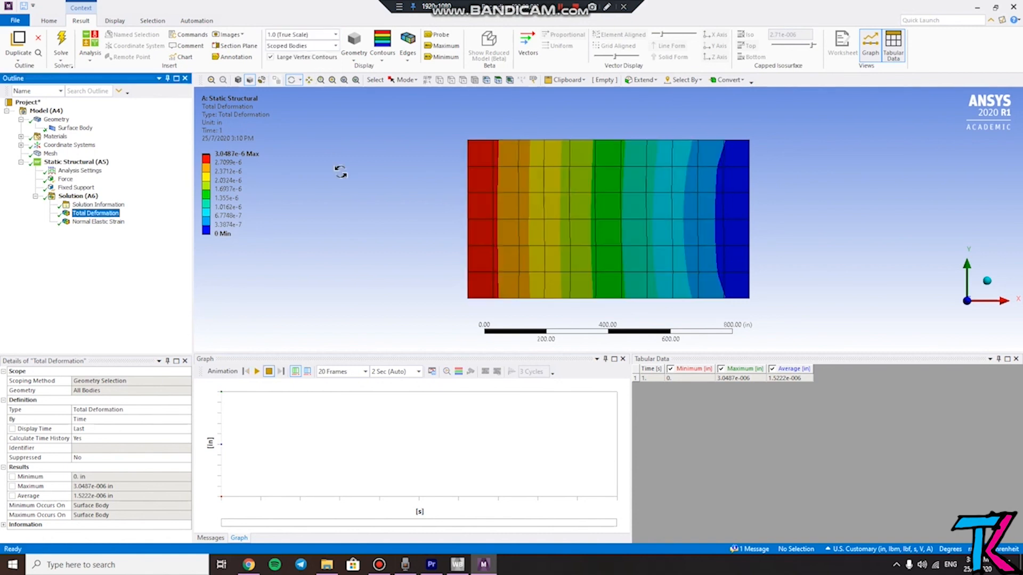
left_click(257, 371)
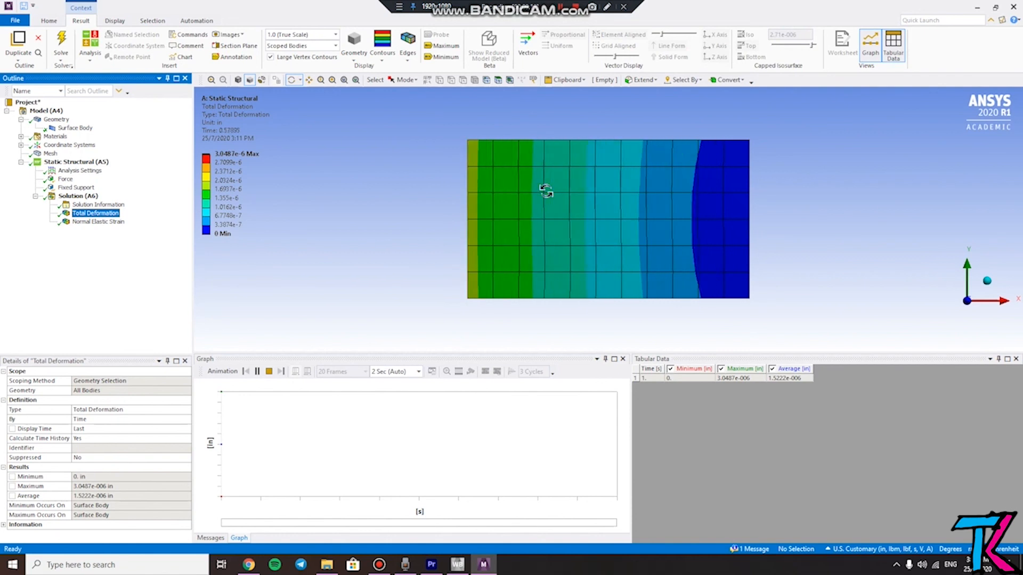
left_click_drag(545, 191, 412, 157)
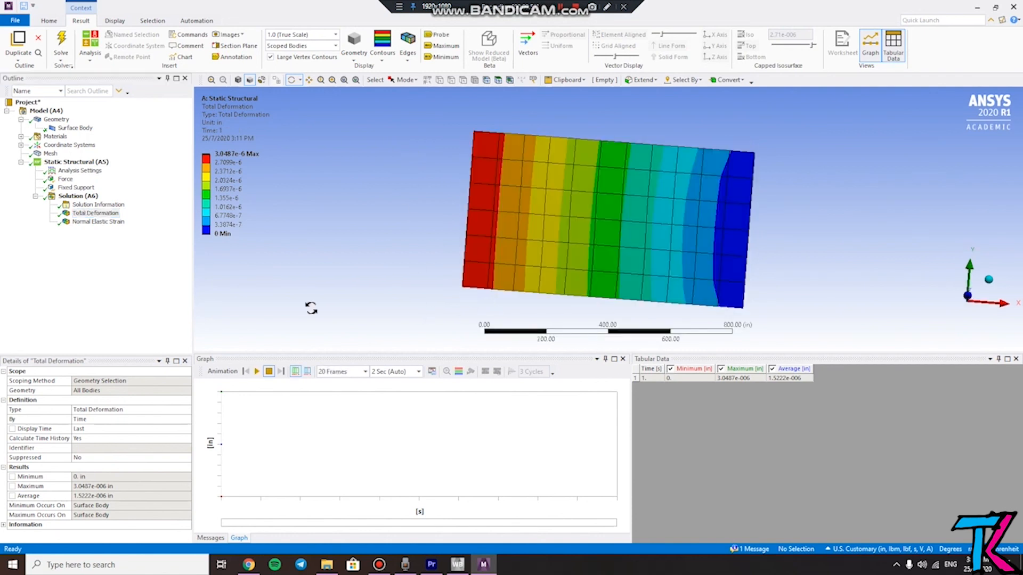